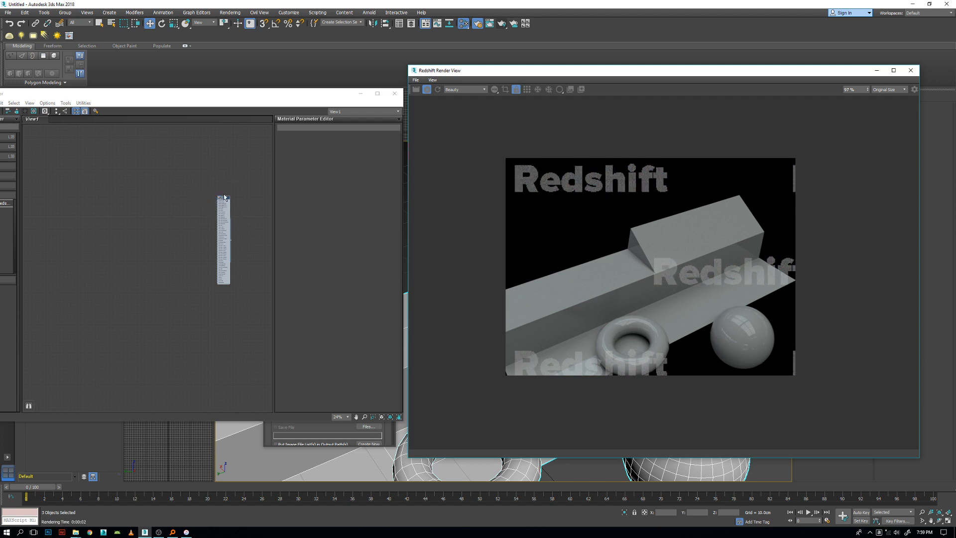
Enlarge the Redshift material node in the node graph so its input slots can be read.
drag(224, 200, 183, 180)
scroll(182, 180, up, 4)
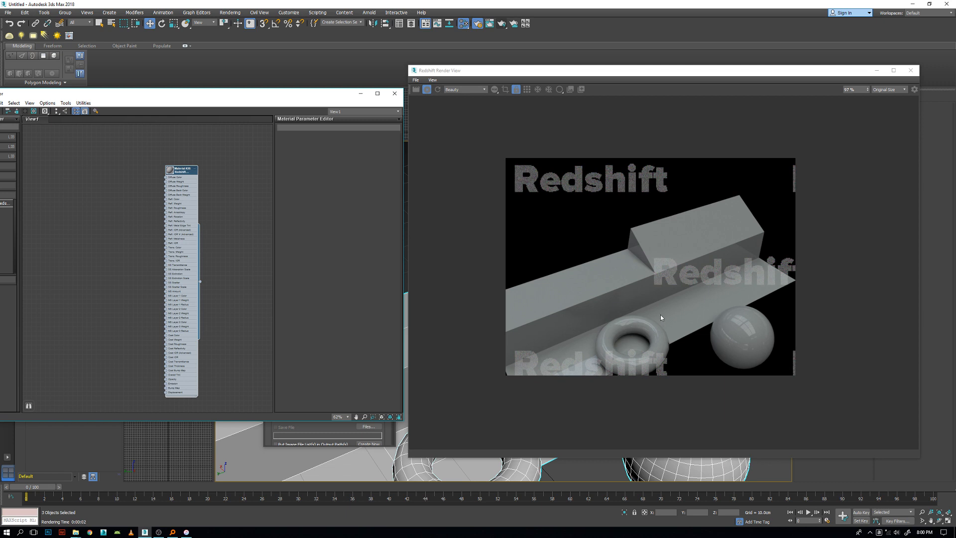
scroll(180, 175, up, 4)
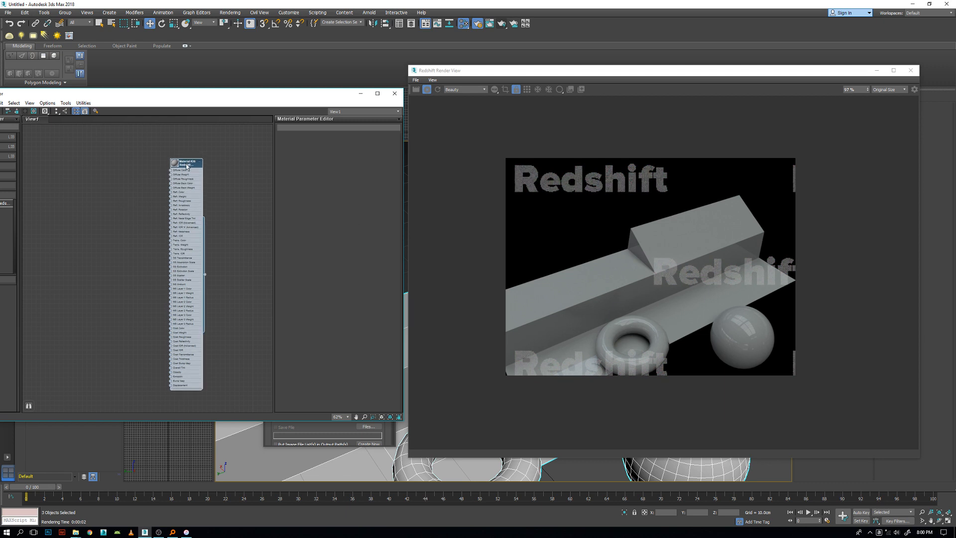
middle_drag(214, 246, 226, 181)
middle_drag(239, 227, 184, 195)
Reframe the perspective viewport on the ledge, torus and sphere, keeping the render window clear of the view while adjusting.
drag(524, 73, 702, 58)
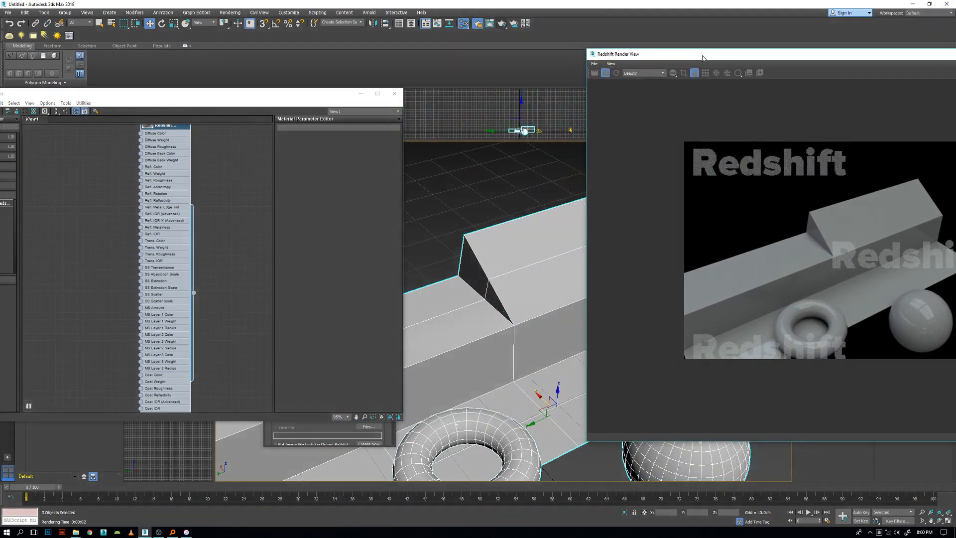
scroll(477, 324, down, 6)
scroll(459, 317, up, 4)
middle_drag(457, 315, 486, 318)
scroll(498, 319, up, 3)
scroll(488, 318, down, 3)
scroll(488, 318, up, 3)
drag(719, 58, 459, 76)
middle_drag(236, 217, 224, 298)
right_click(149, 201)
click(159, 189)
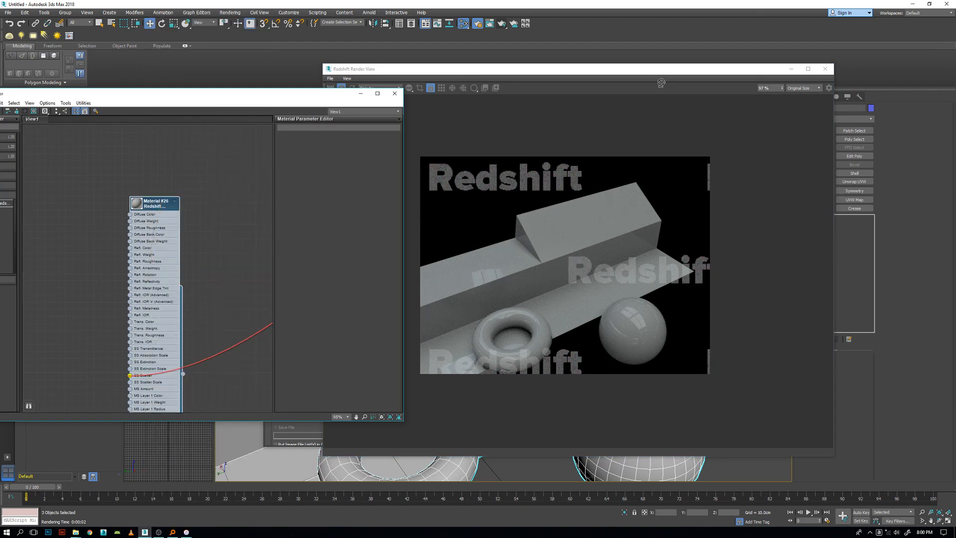
Select the Redshift dome light in the viewport and arrange the render window beside the material editor.
drag(657, 68, 455, 92)
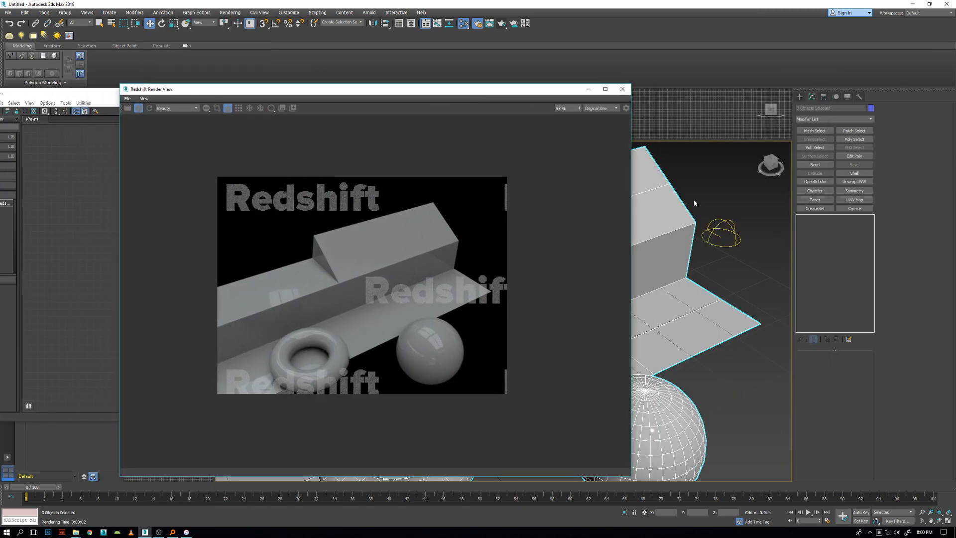
click(721, 234)
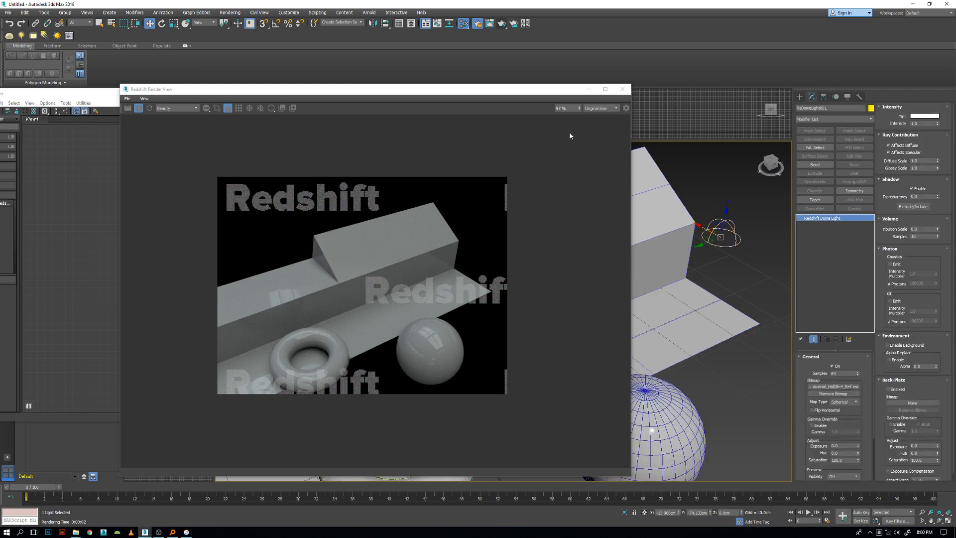
drag(295, 98, 513, 76)
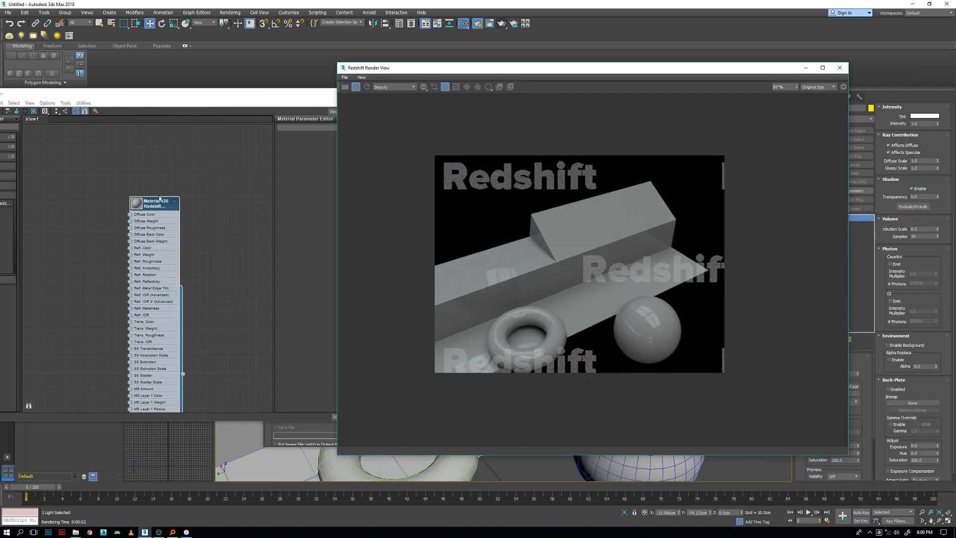
drag(155, 210, 177, 188)
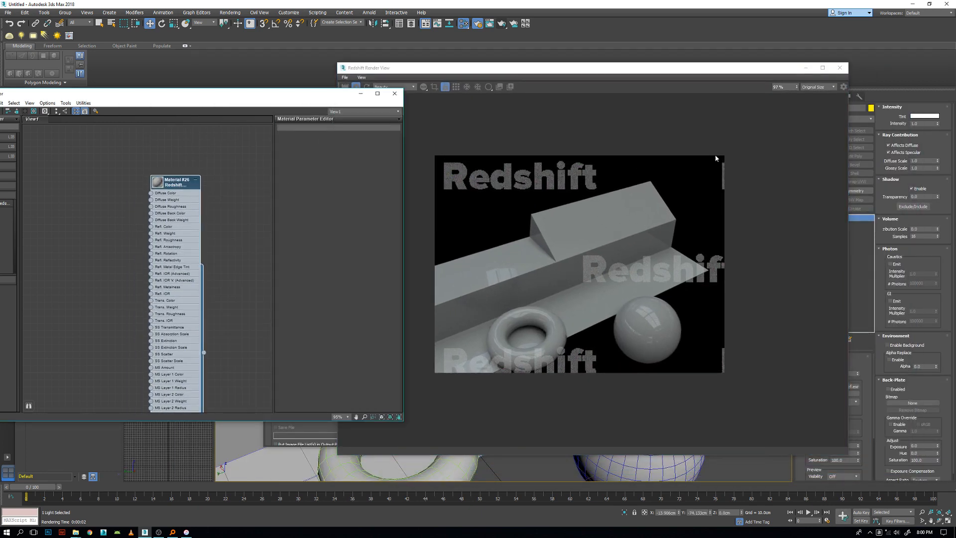
drag(528, 71, 600, 60)
drag(173, 185, 188, 134)
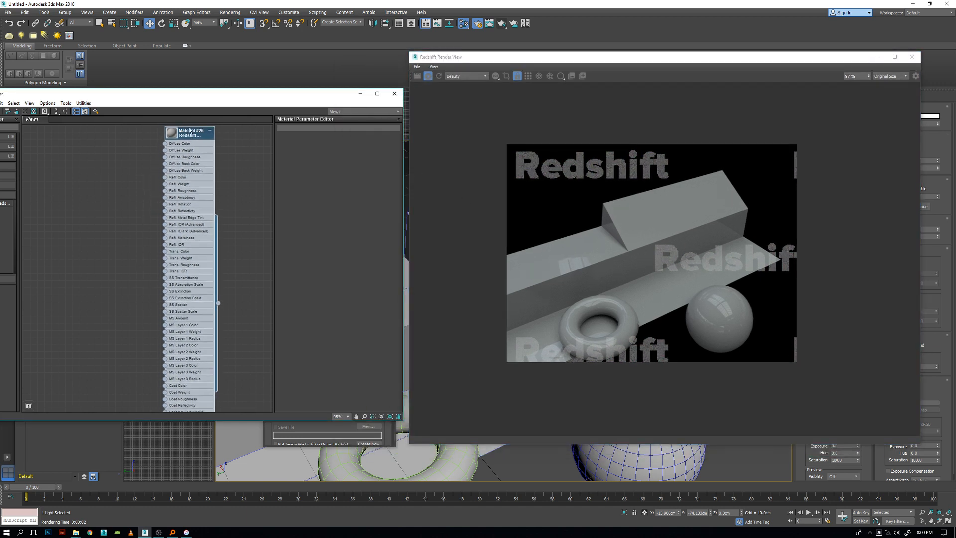
Collapse the Redshift material node to its header and position it in the graph.
click(209, 131)
middle_drag(194, 223, 191, 299)
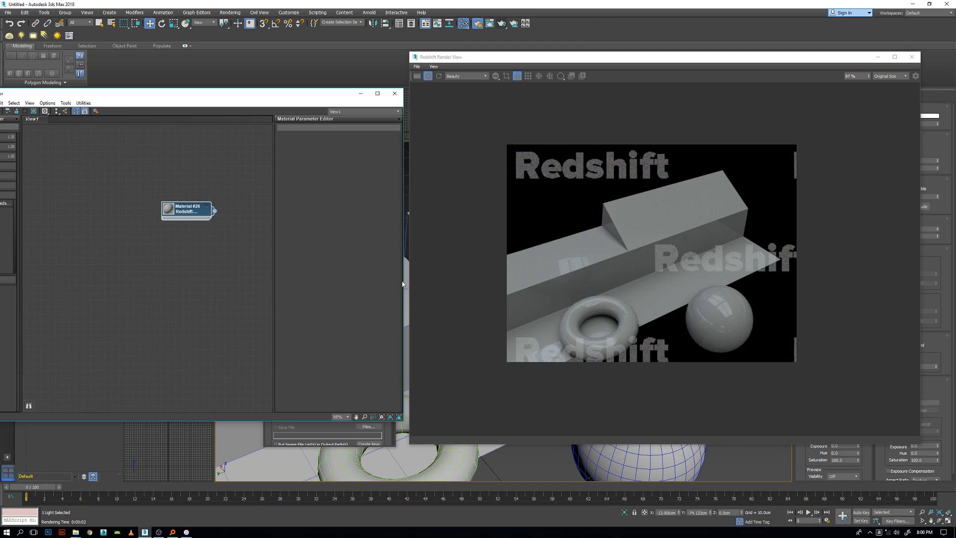
scroll(184, 220, up, 4)
middle_drag(164, 230, 123, 265)
Add a Redshift Camera Map node and place it beside the material node.
right_click(39, 166)
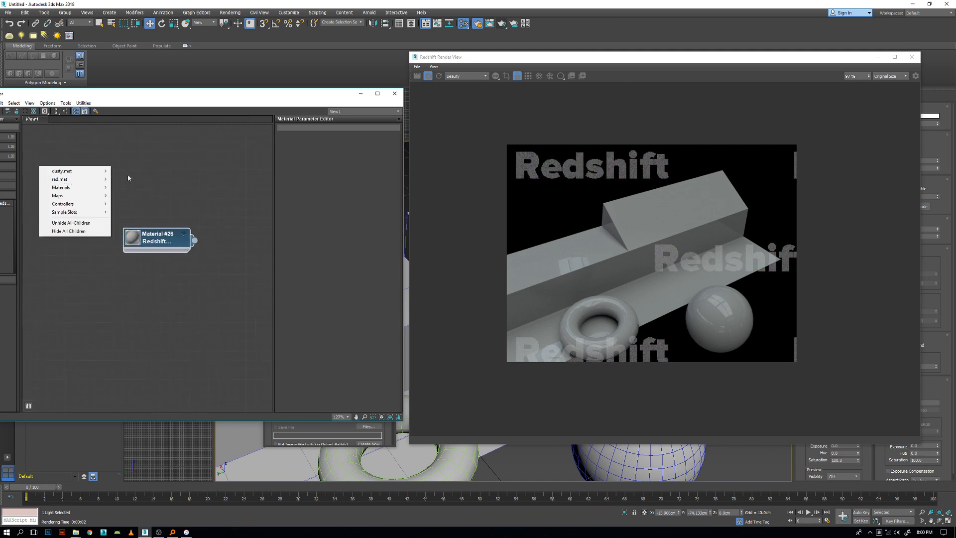
click(31, 184)
right_click(31, 184)
mouse_move(63, 212)
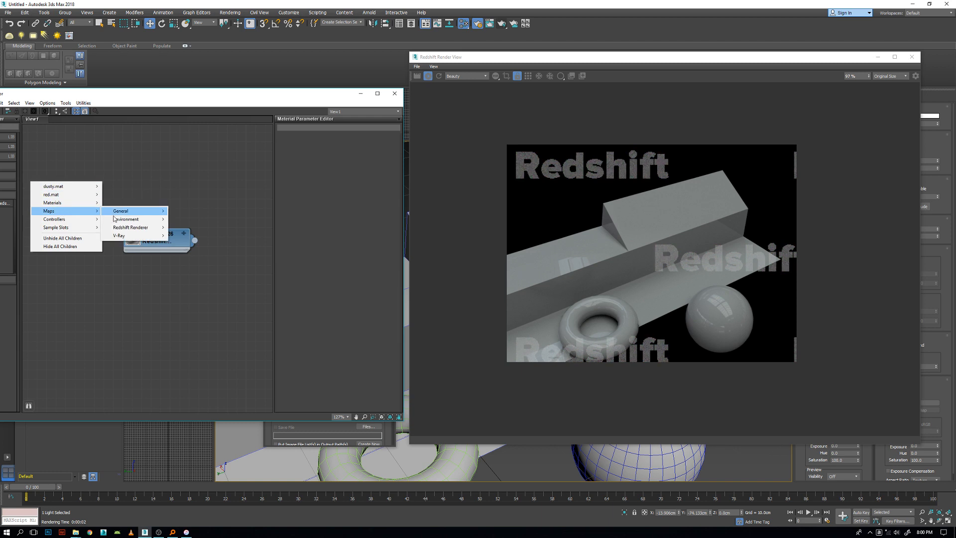
mouse_move(128, 229)
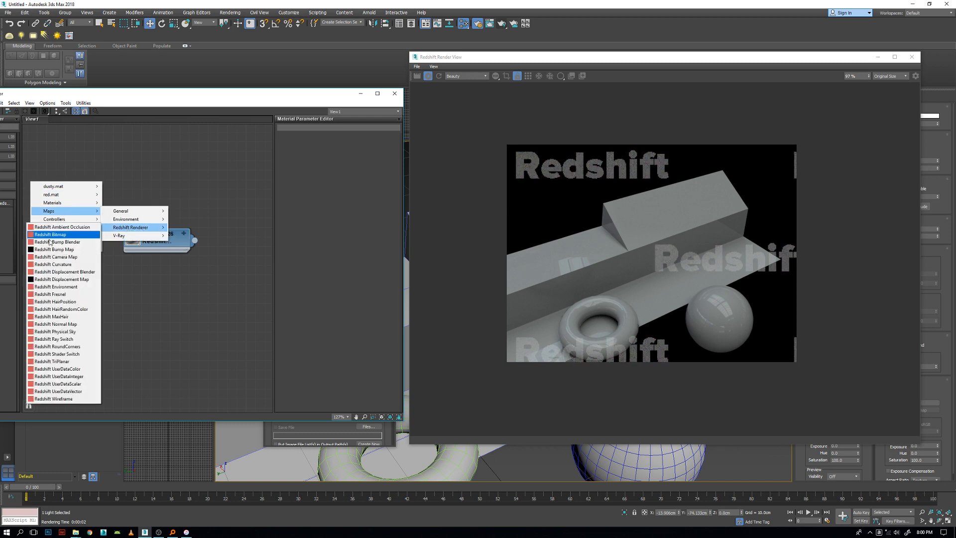
click(69, 257)
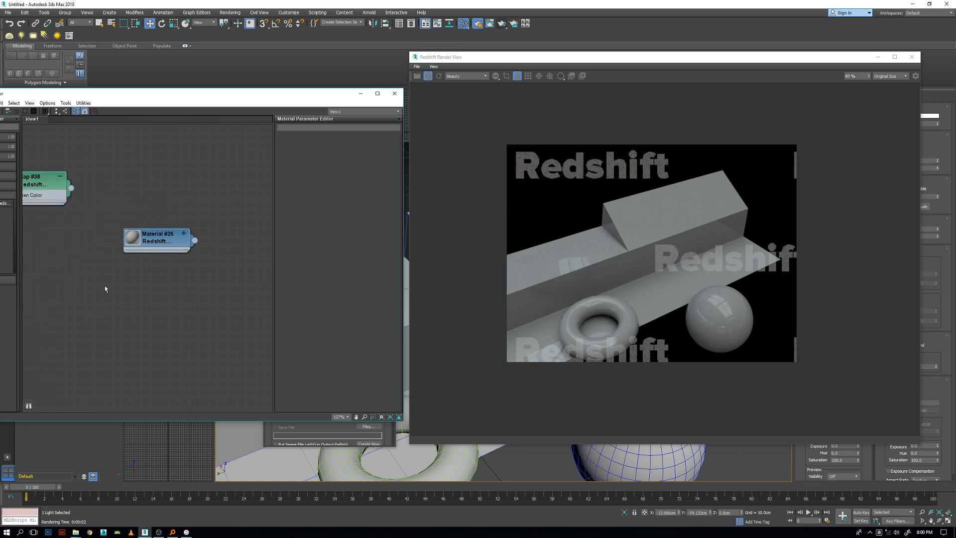
drag(56, 184, 84, 221)
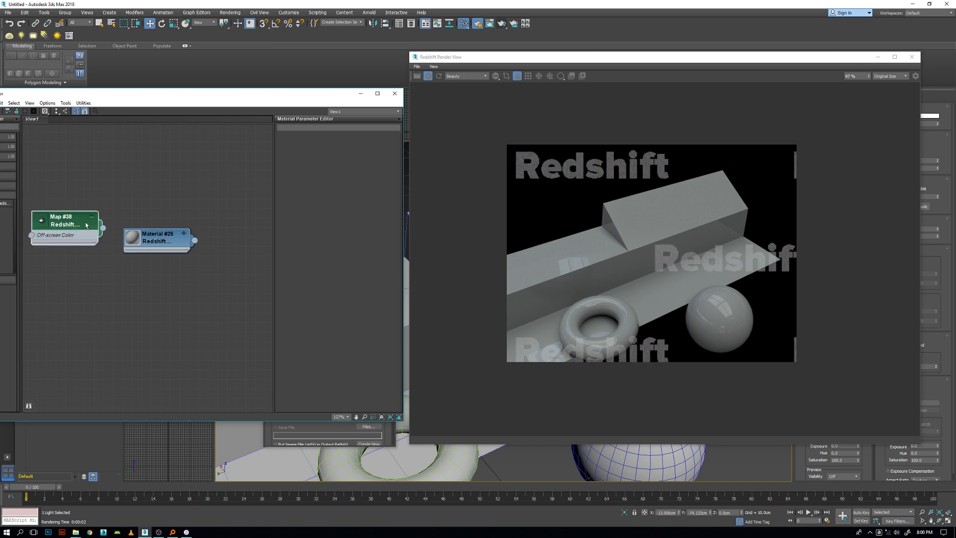
Expand the material node and connect the camera map to its Diffuse Color input.
click(183, 234)
drag(151, 241, 180, 202)
drag(58, 226, 76, 197)
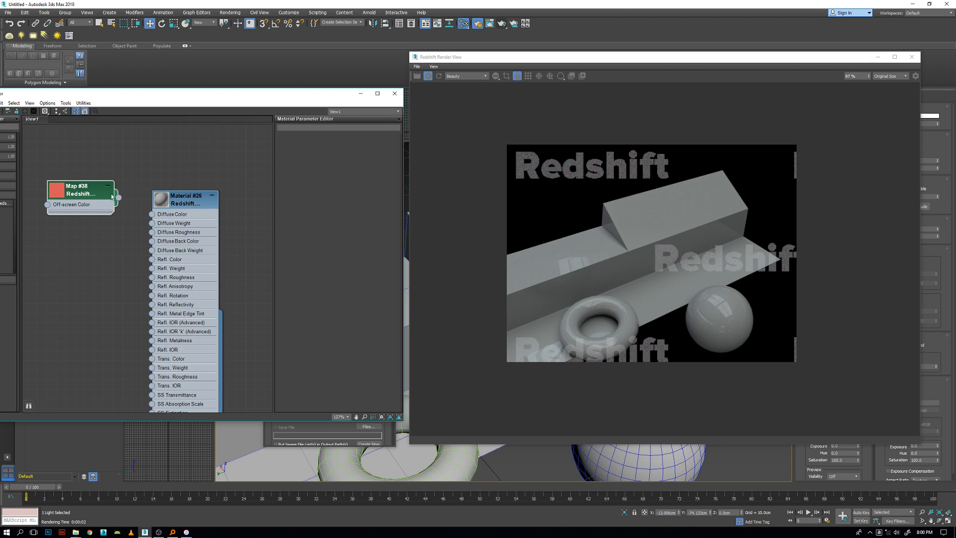
drag(134, 214, 205, 182)
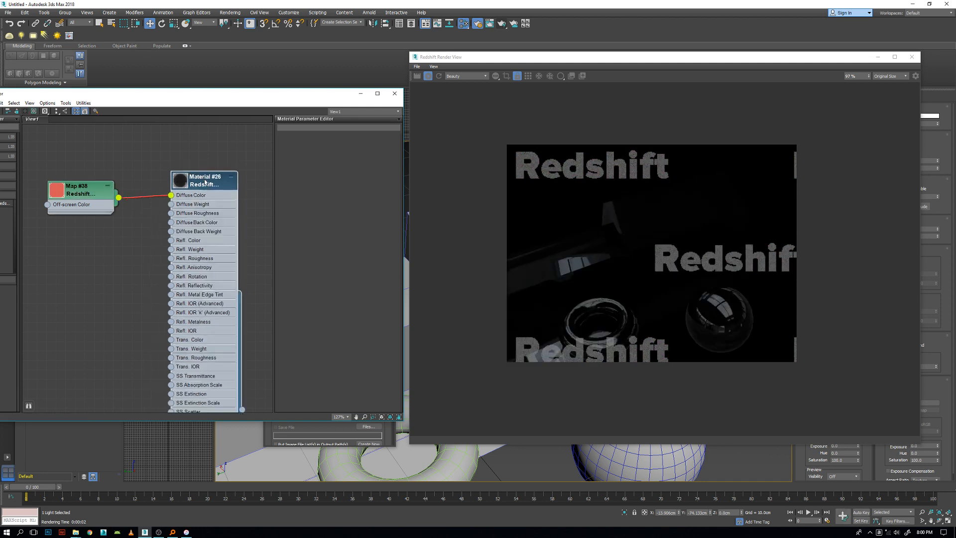
click(442, 79)
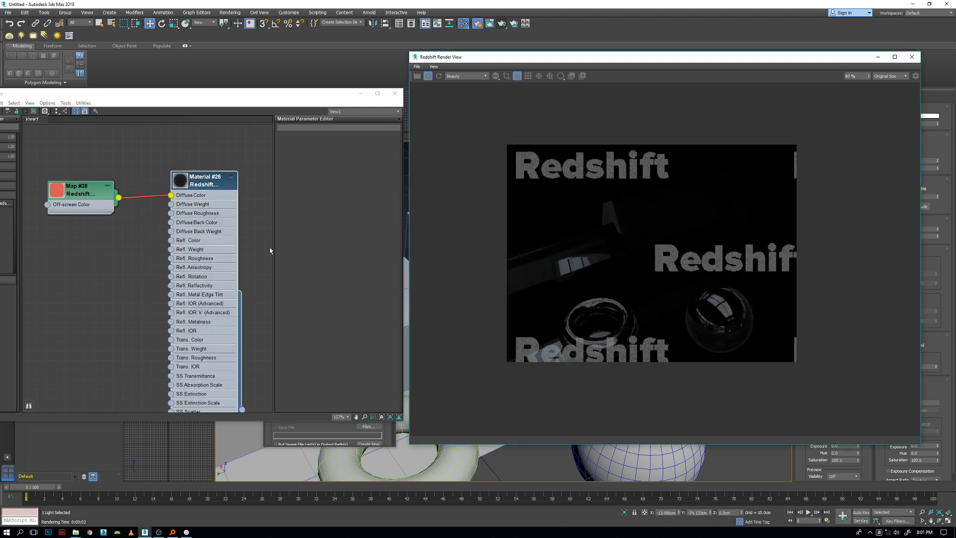
Delete the camera map node from the material graph.
click(209, 187)
click(86, 198)
drag(171, 195, 115, 258)
key(Delete)
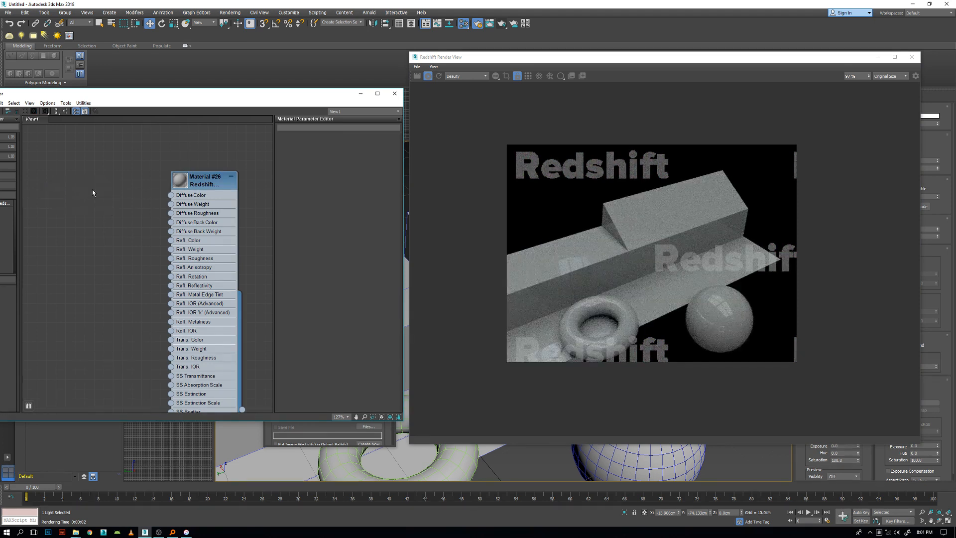
Add a Redshift Curvature map, connect it to the material's Diffuse Color, and check the edges in the render.
right_click(93, 187)
mouse_move(129, 215)
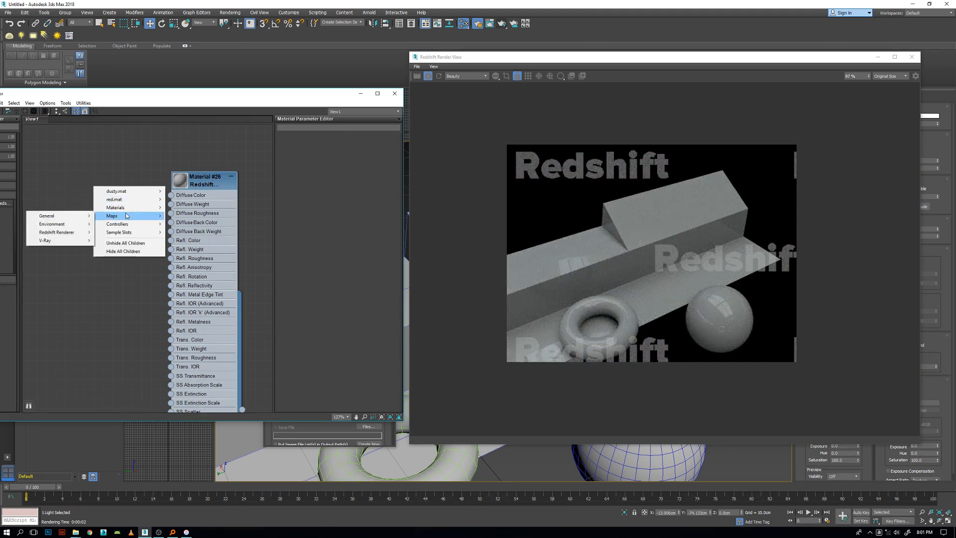
mouse_move(56, 232)
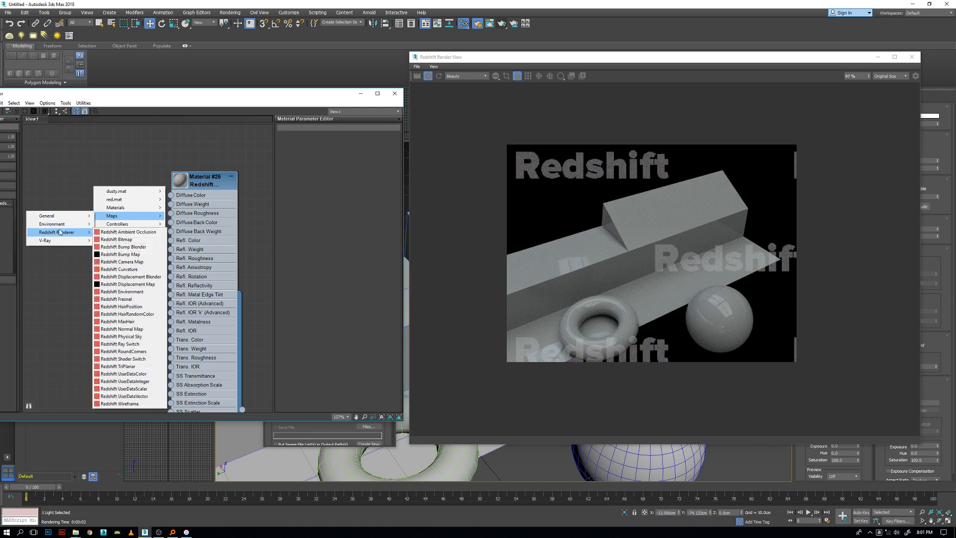
click(119, 269)
drag(127, 242, 170, 194)
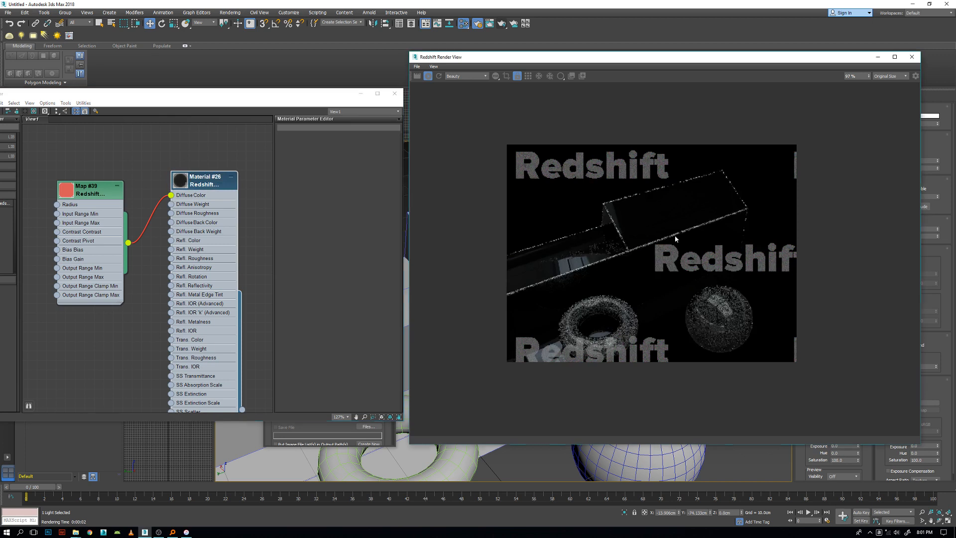
scroll(712, 306, up, 1)
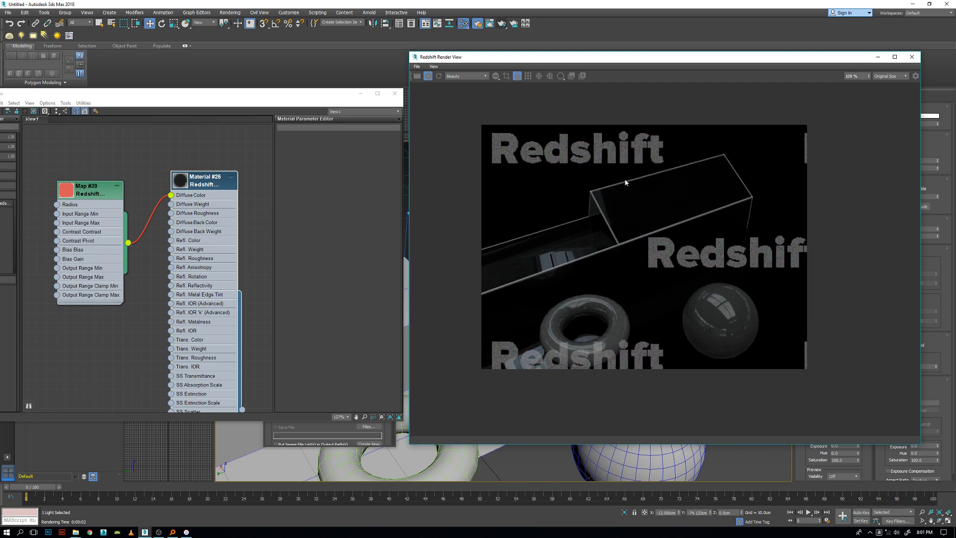
scroll(607, 280, up, 2)
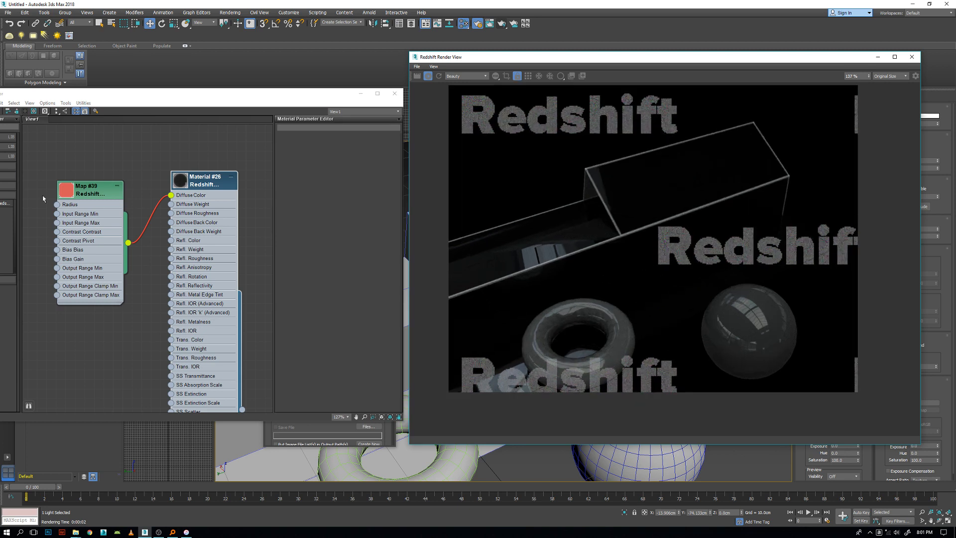
Open the curvature map's parameters and arrange its node next to the Redshift material node.
drag(86, 197, 85, 178)
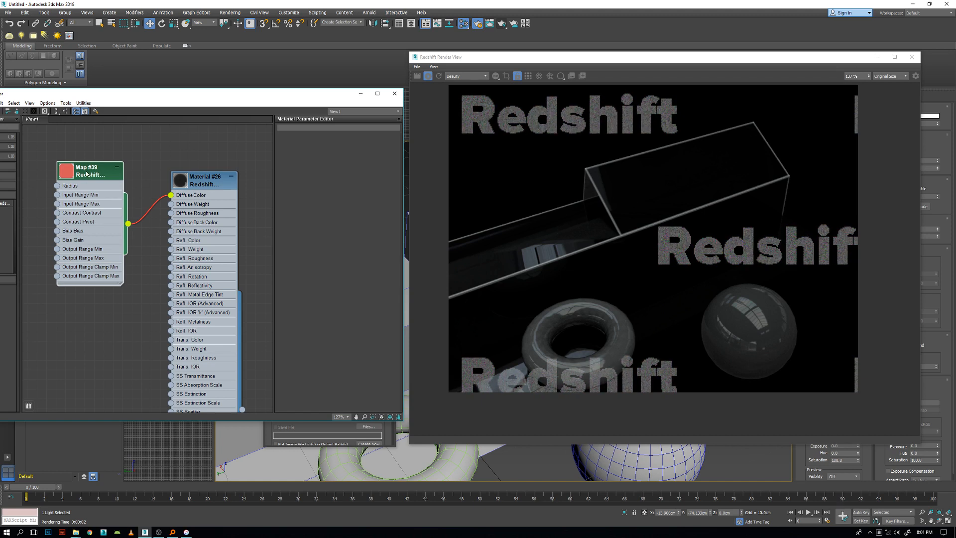
double_click(89, 275)
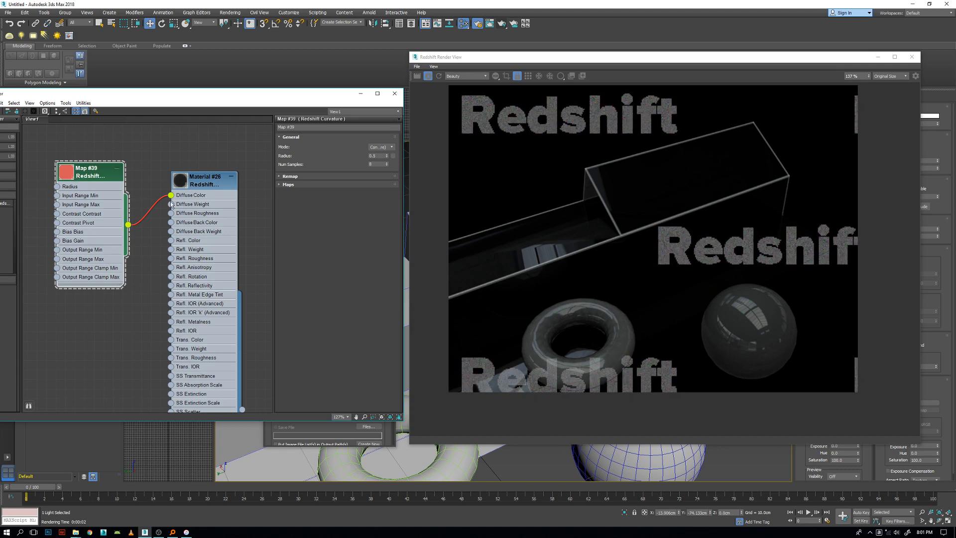
middle_drag(213, 222, 192, 176)
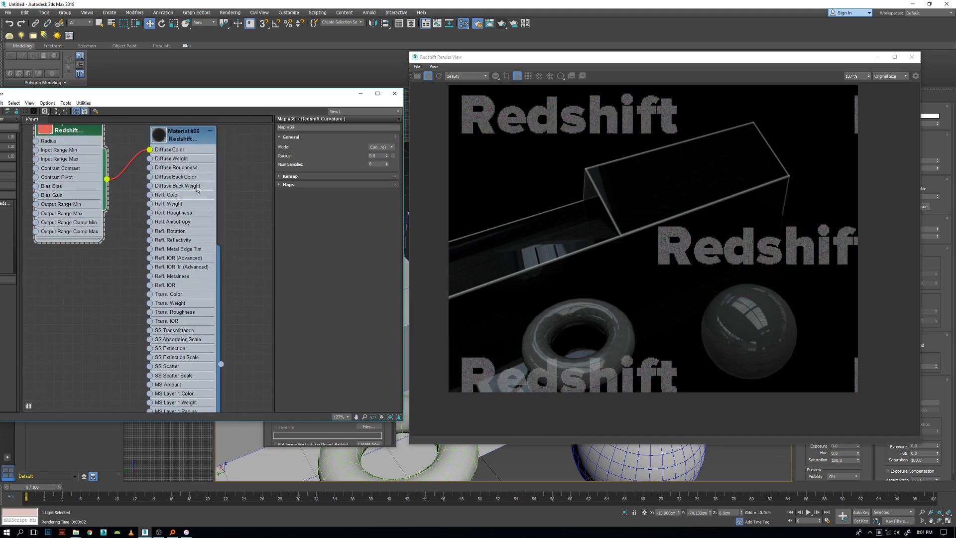
drag(83, 139, 82, 155)
drag(186, 139, 170, 149)
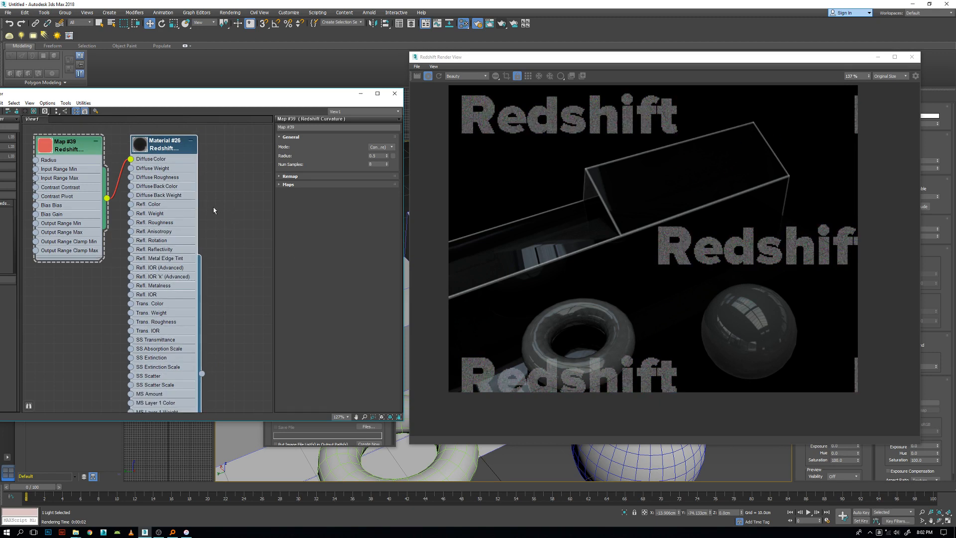
Add a Redshift Material Blender node and place it on the output side of the Redshift material.
right_click(211, 172)
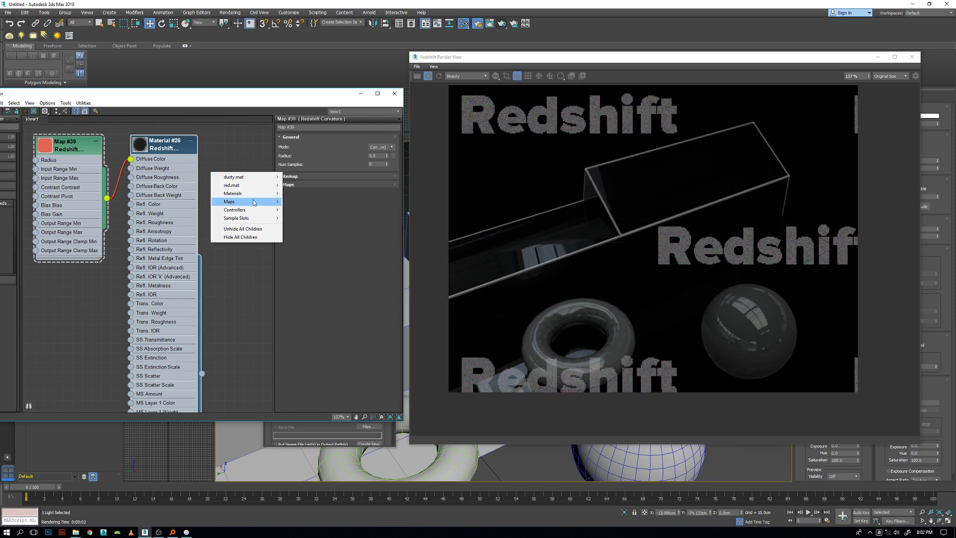
mouse_move(244, 203)
mouse_move(180, 210)
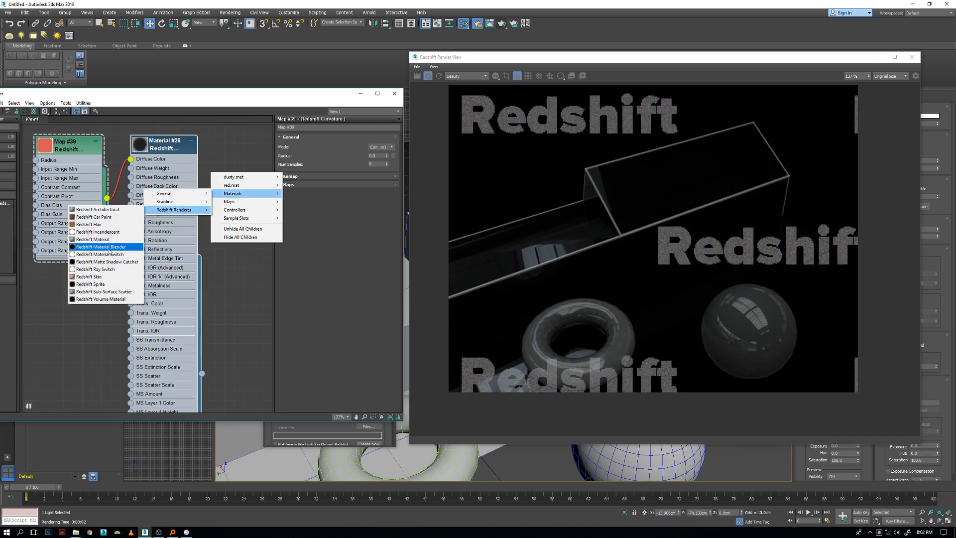
click(115, 248)
drag(188, 182, 217, 171)
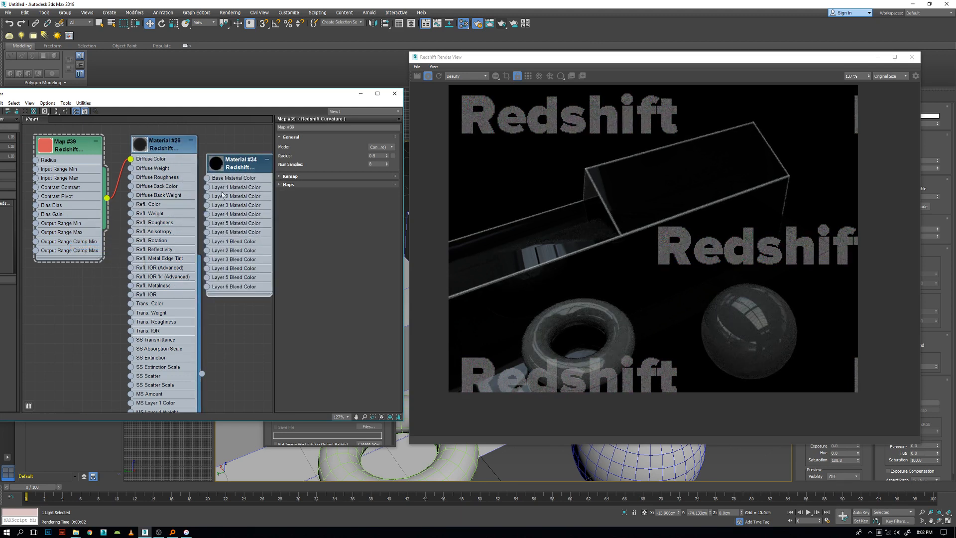
drag(234, 166, 243, 166)
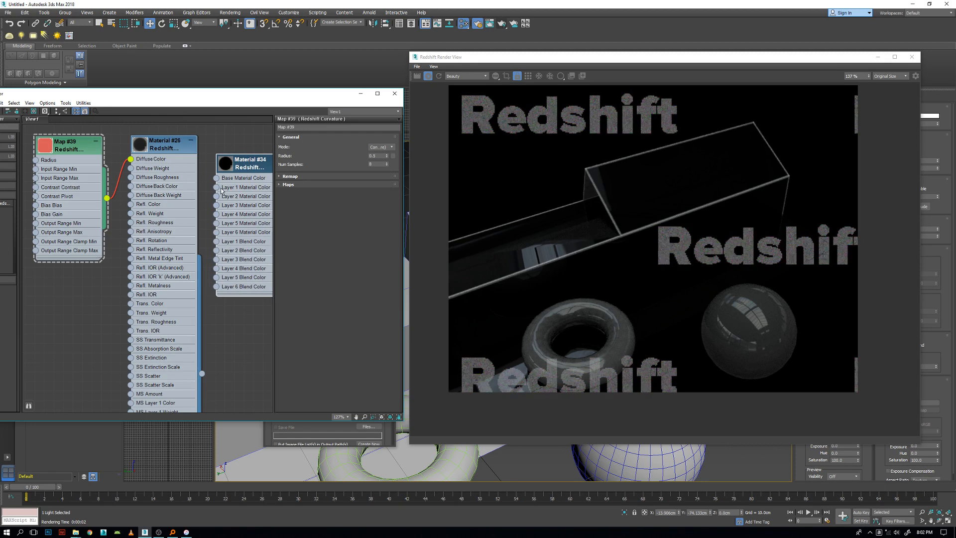
middle_drag(178, 196, 164, 201)
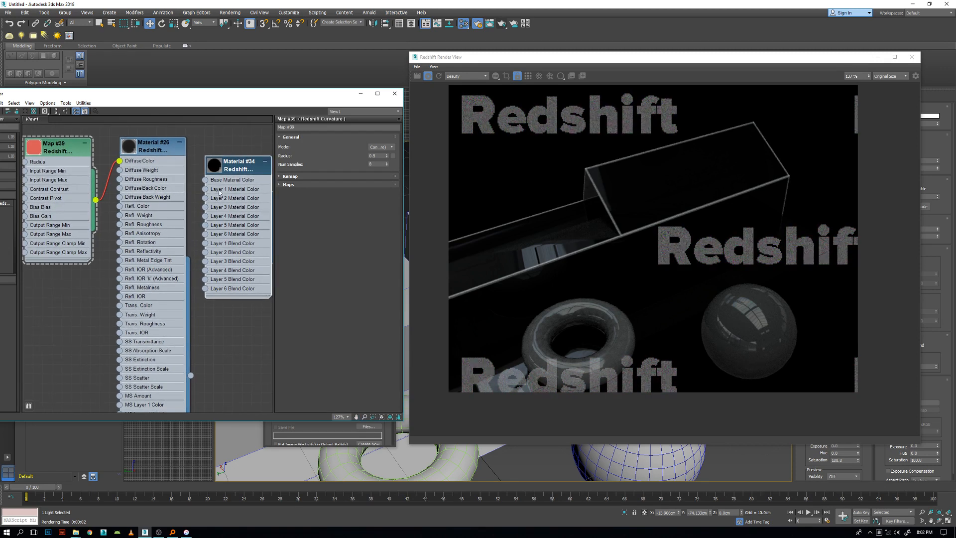
drag(232, 169, 261, 216)
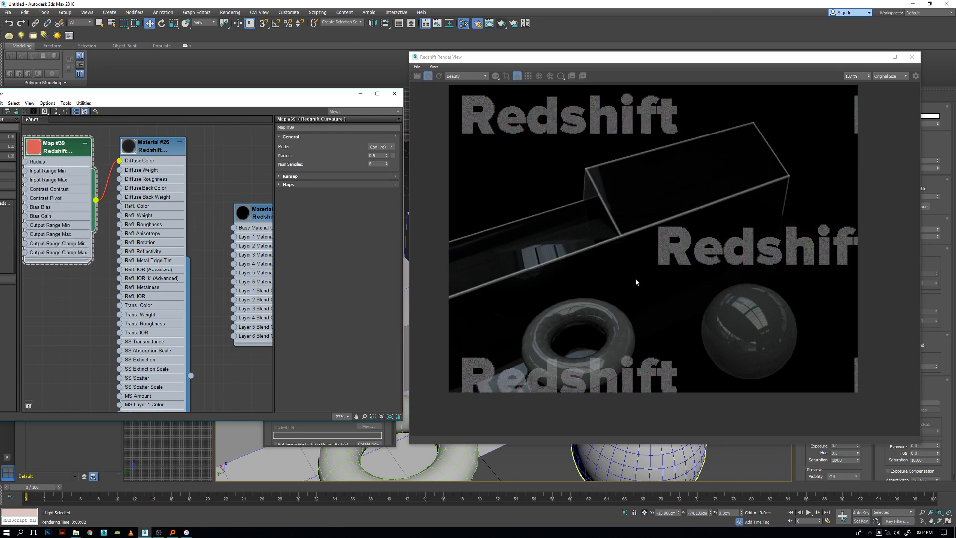
scroll(667, 310, up, 1)
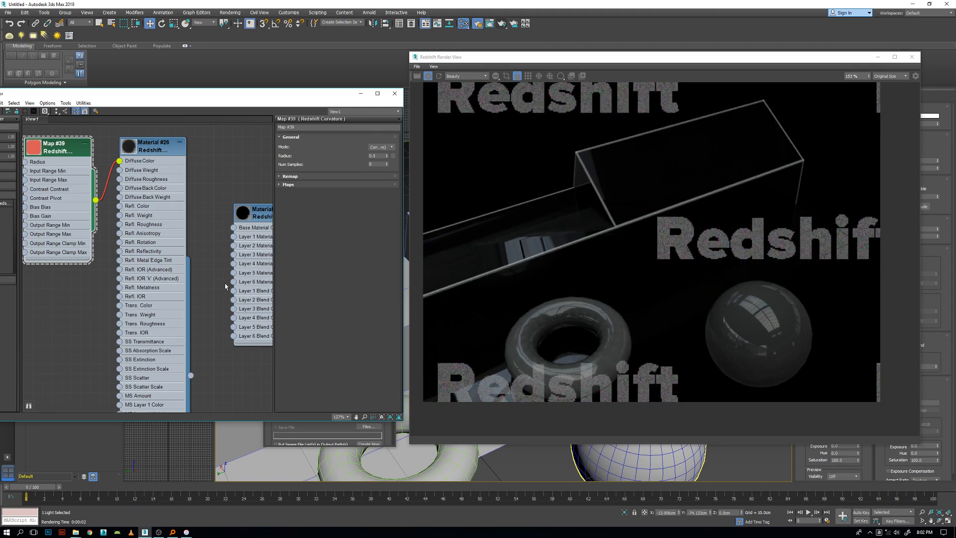
Arrange the blender and curvature nodes around the Redshift material and expand the curvature map's Remap settings.
drag(265, 226, 255, 225)
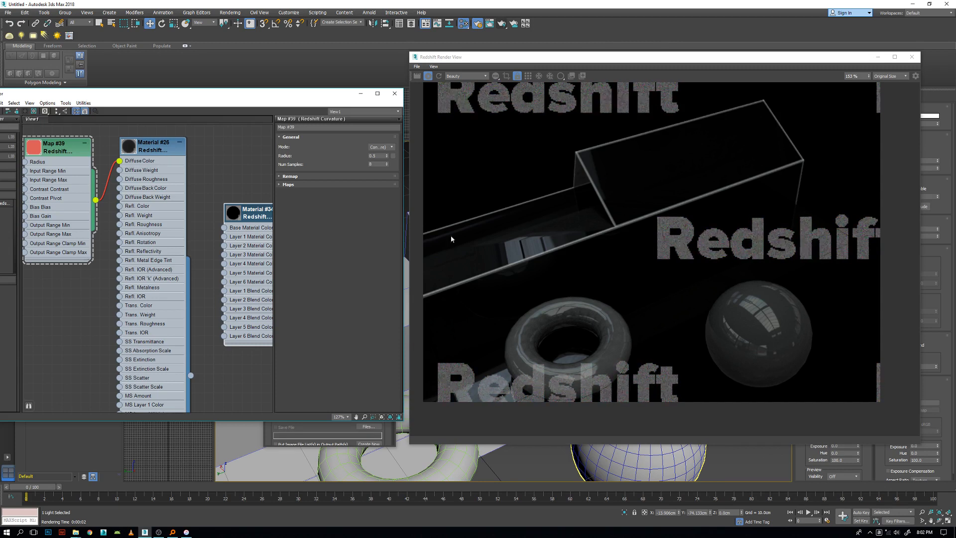
drag(315, 96, 240, 90)
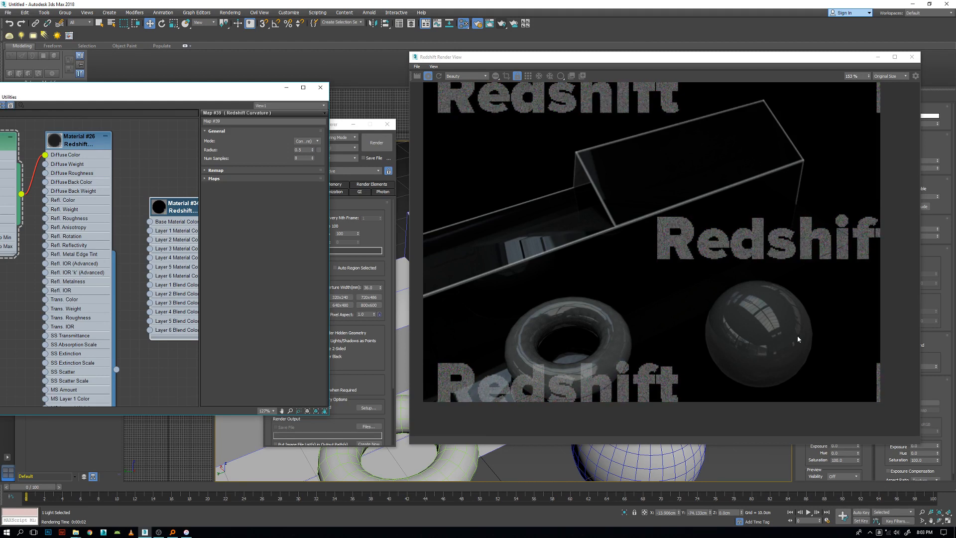
middle_drag(125, 201, 192, 229)
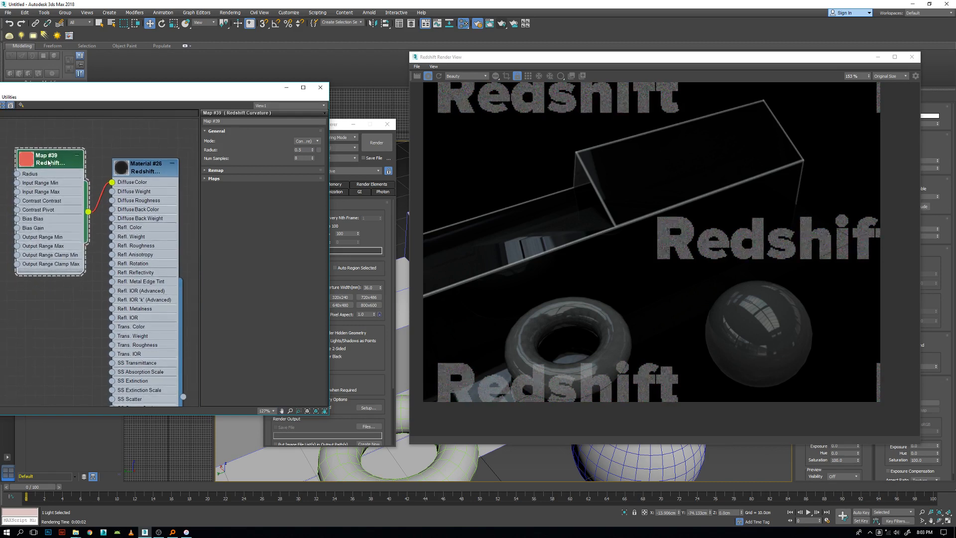
drag(47, 161, 57, 151)
click(216, 170)
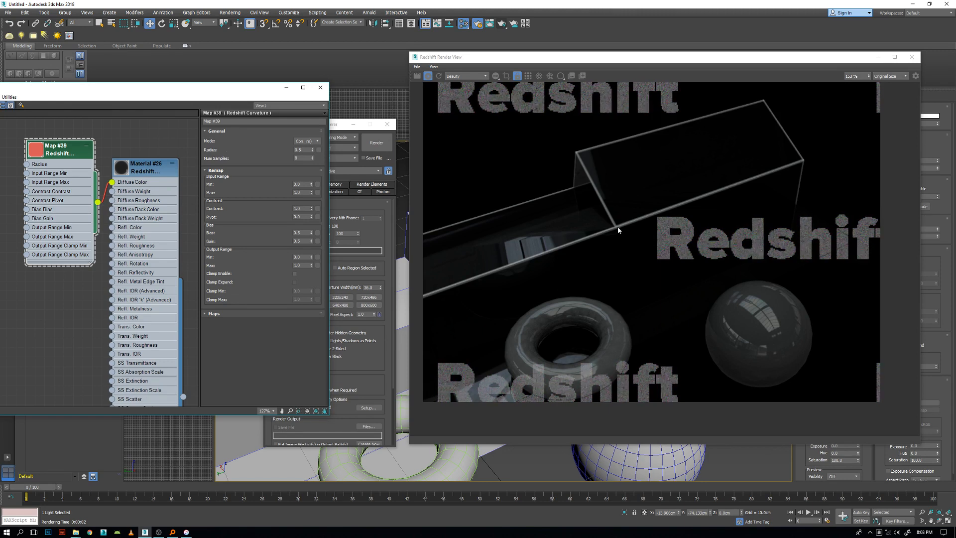
Try a curvature radius of 0.1 and restore it to 0.5.
drag(312, 150, 312, 151)
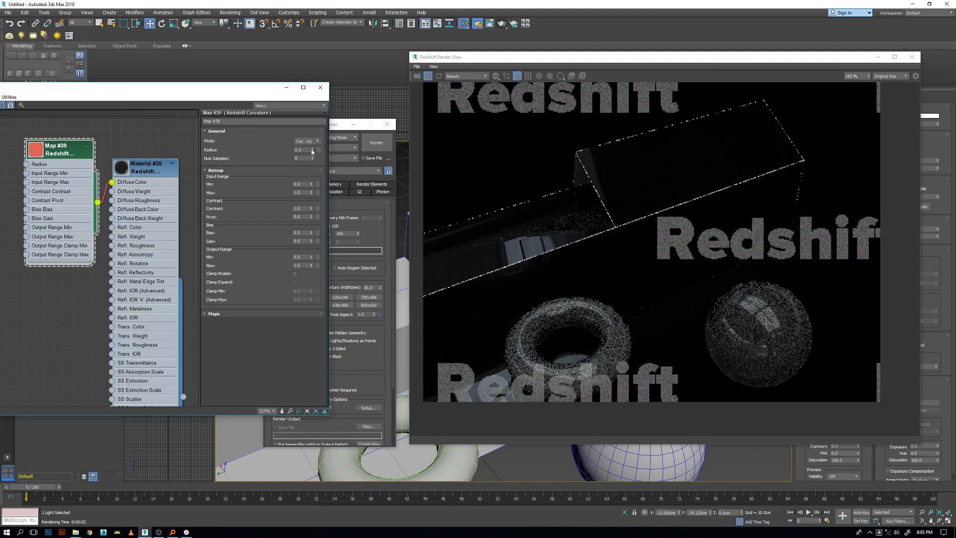
click(312, 148)
click(312, 149)
click(312, 149)
click(313, 149)
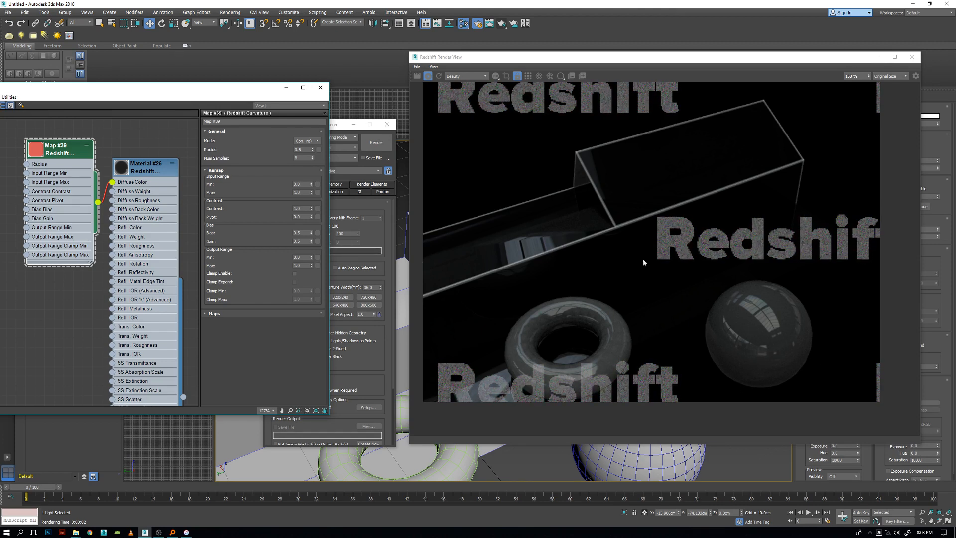
Align the material node with the curvature map, and set the map's Remap contrast to 6.6 and pivot to 0.2.
drag(143, 171, 143, 152)
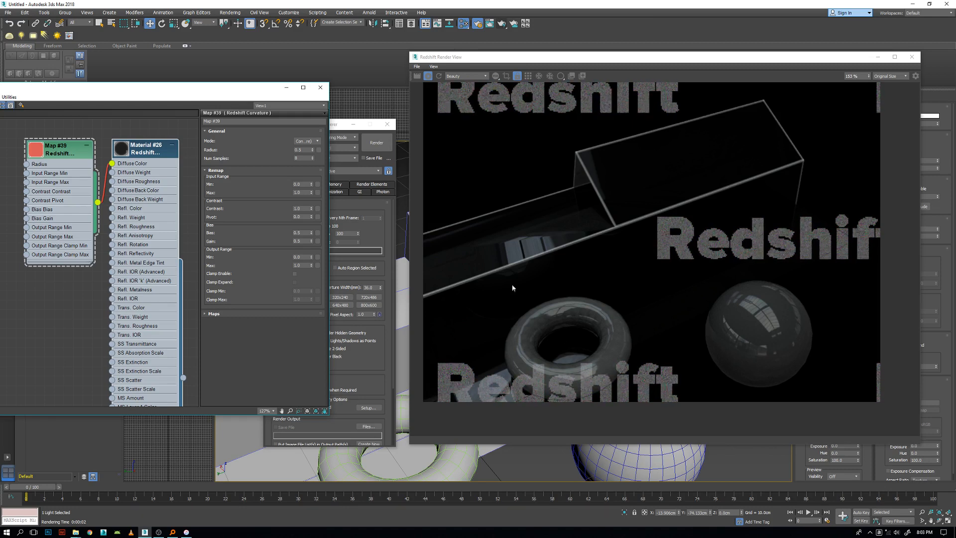
double_click(134, 157)
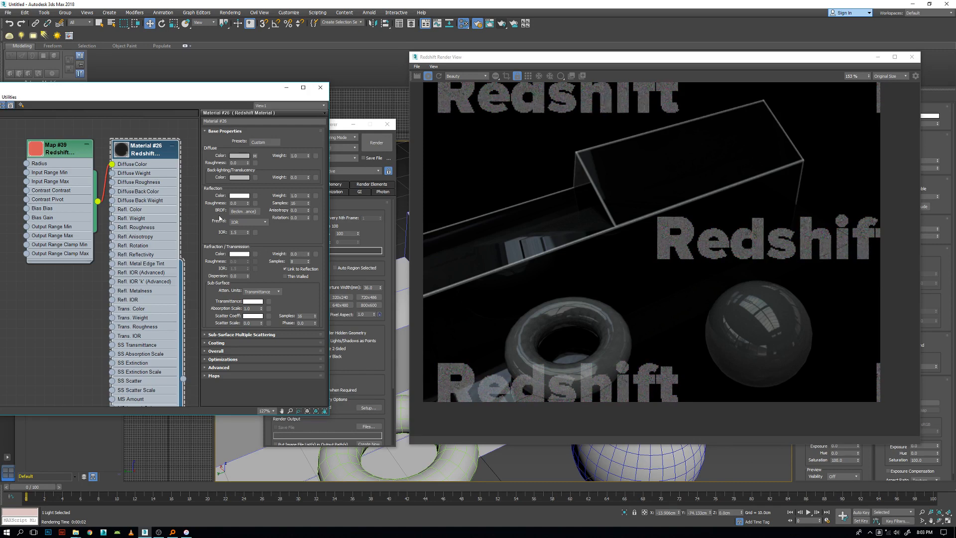
click(64, 156)
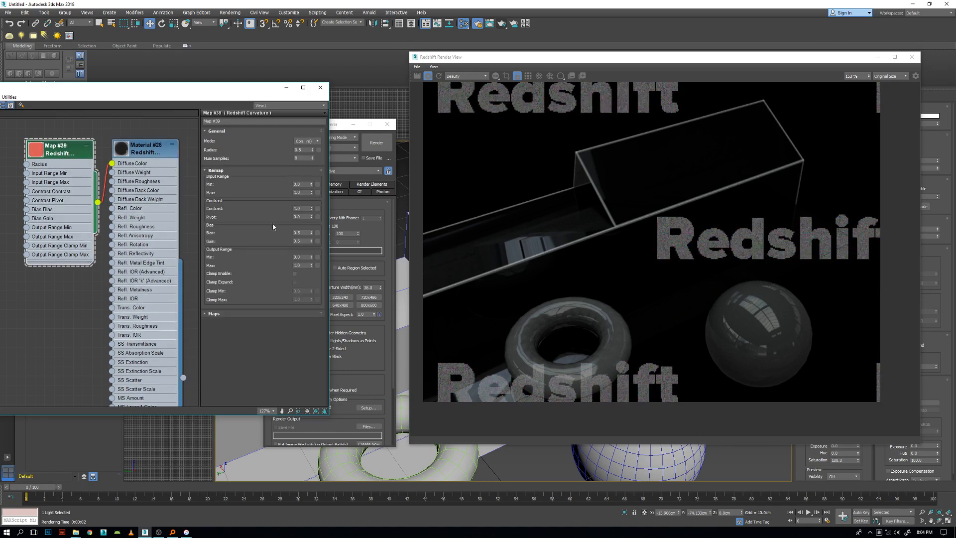
drag(312, 209, 312, 200)
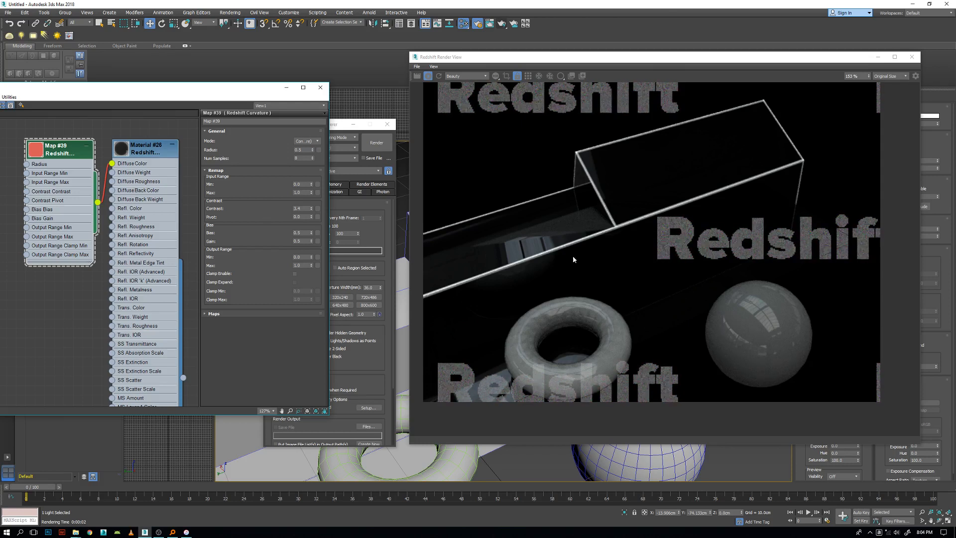
click(144, 155)
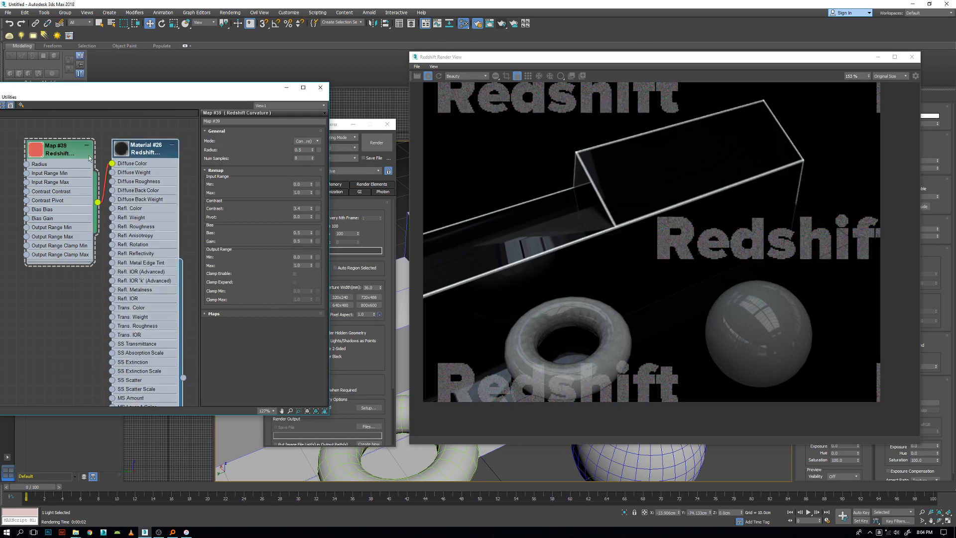
click(55, 149)
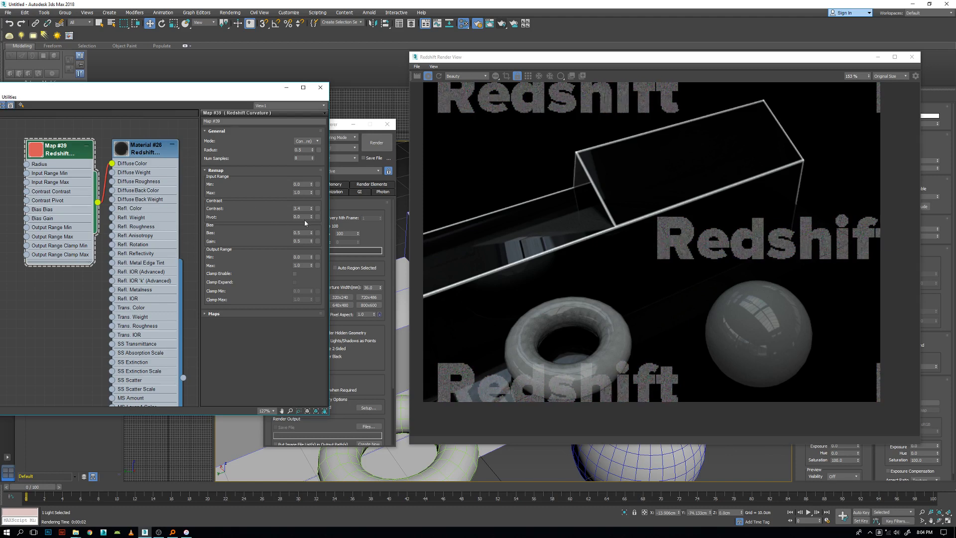
drag(311, 208, 311, 196)
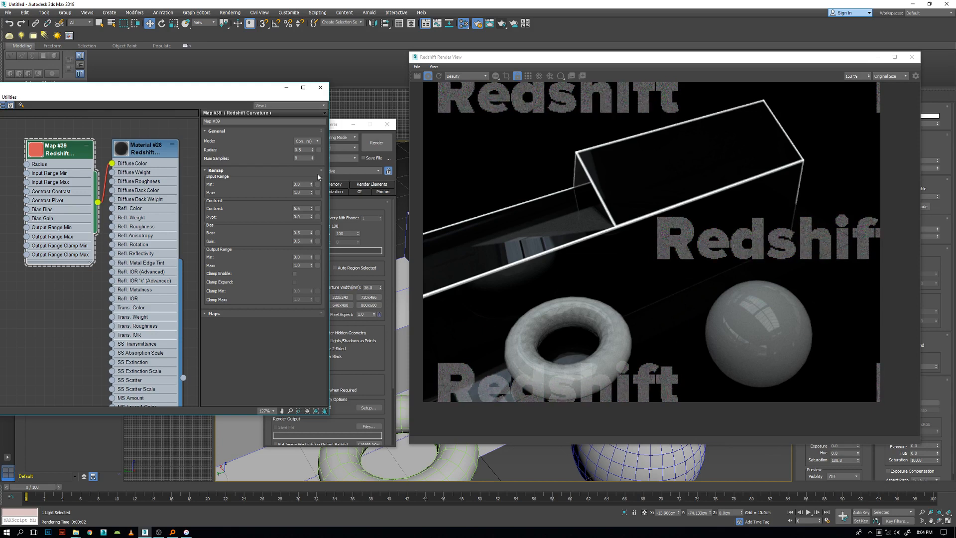
click(312, 216)
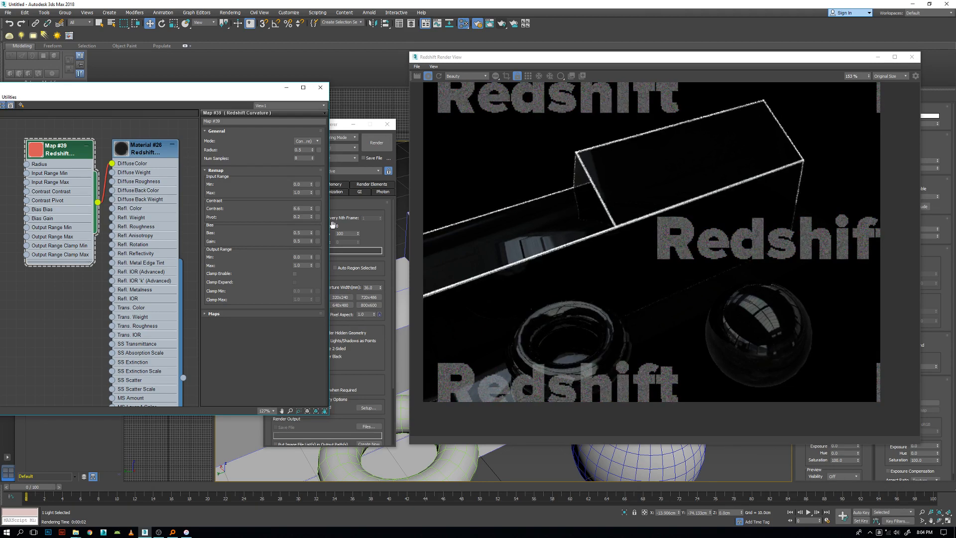
Examine the box's highlighted edges in the render from farther away and close up.
scroll(634, 267, down, 3)
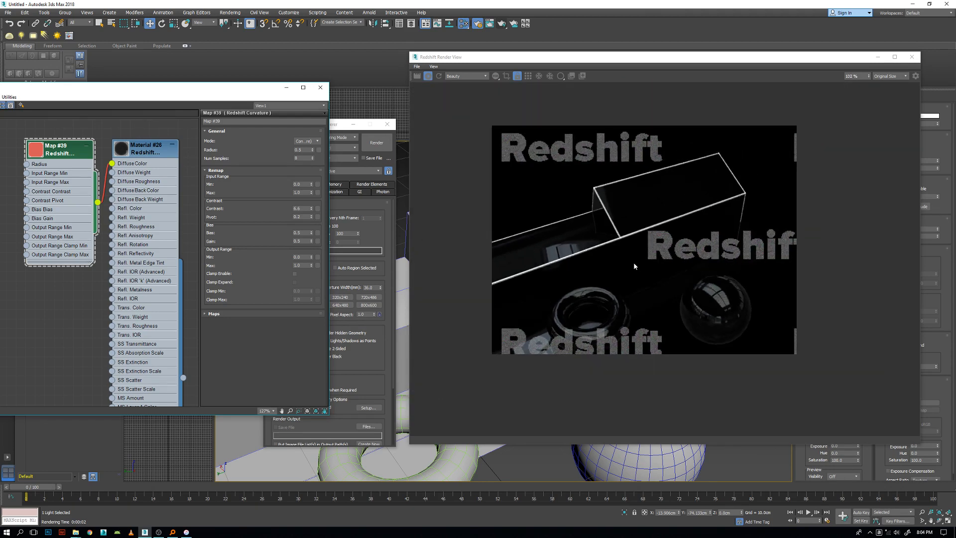
scroll(556, 432, down, 1)
scroll(550, 457, down, 3)
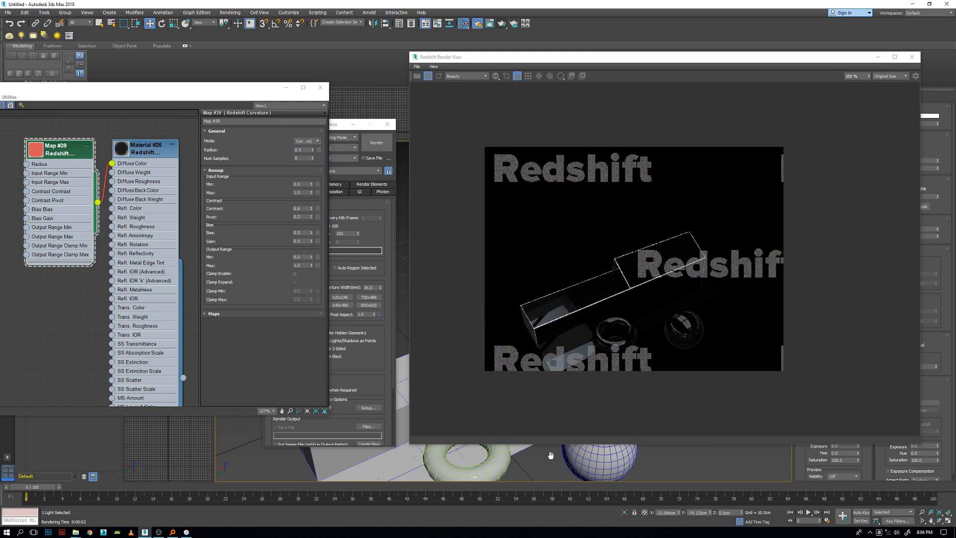
scroll(512, 433, up, 1)
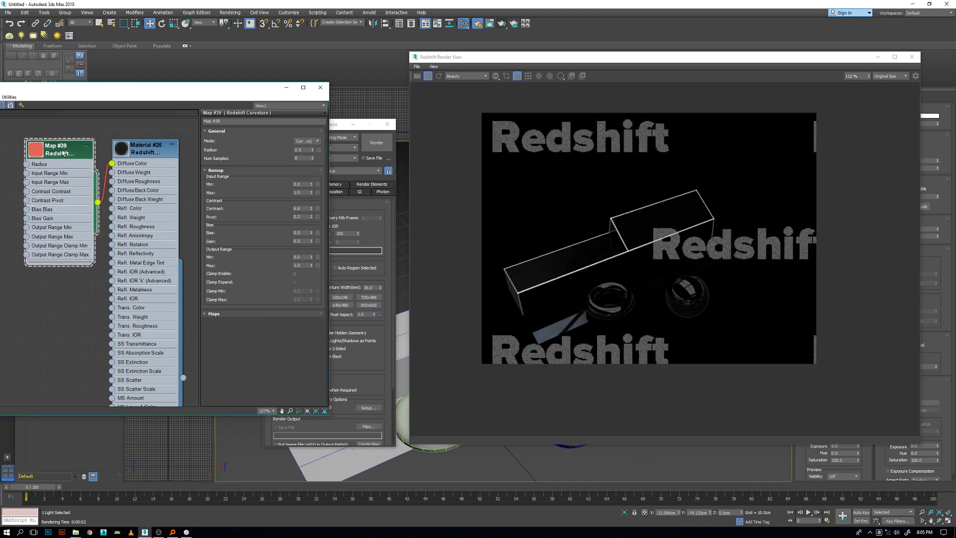
drag(63, 153, 44, 153)
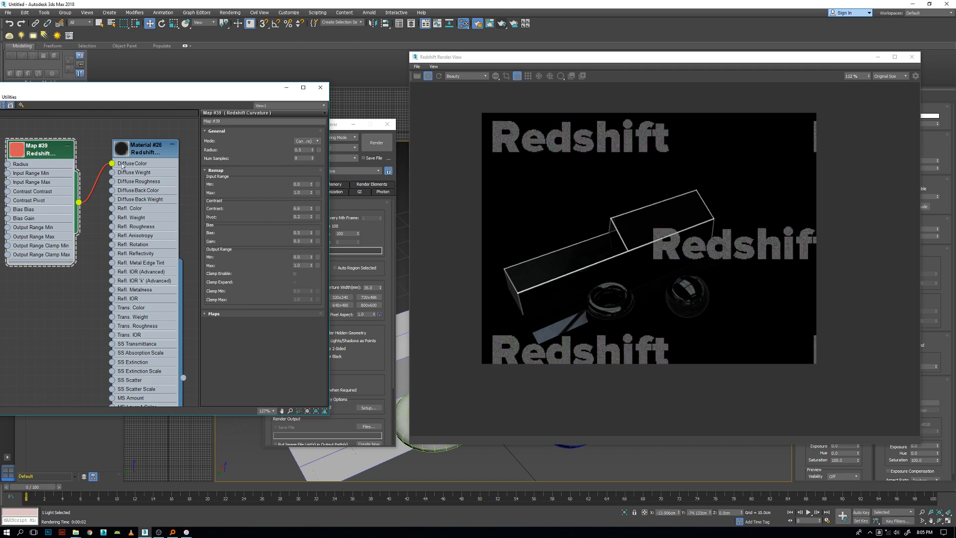
drag(43, 154, 54, 154)
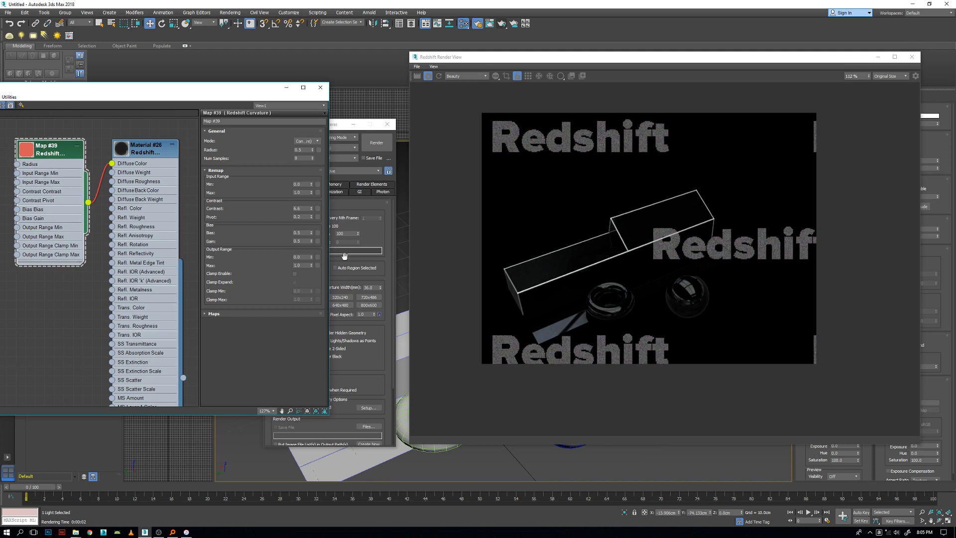
scroll(139, 171, up, 1)
middle_drag(140, 171, 111, 174)
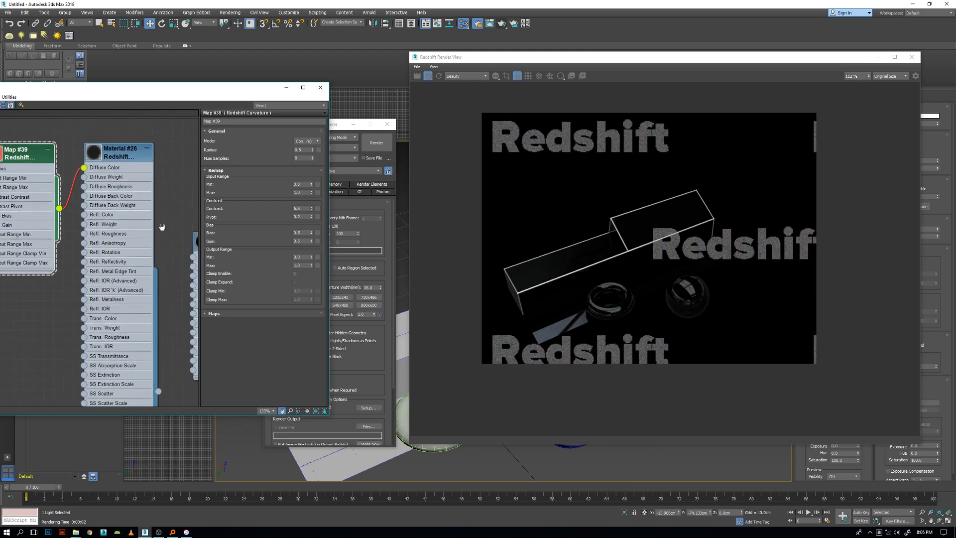
middle_drag(161, 225, 141, 233)
scroll(601, 261, up, 4)
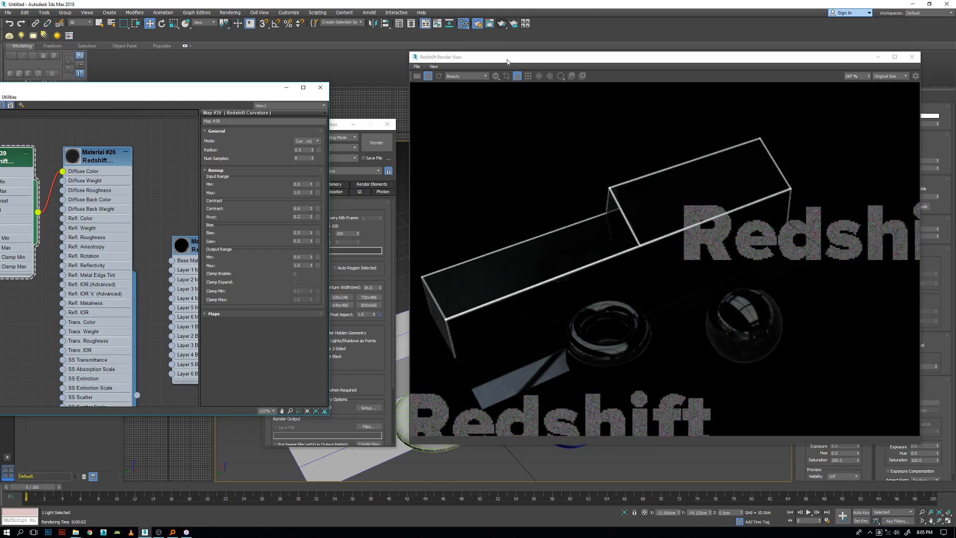
drag(509, 58, 627, 46)
scroll(488, 312, up, 5)
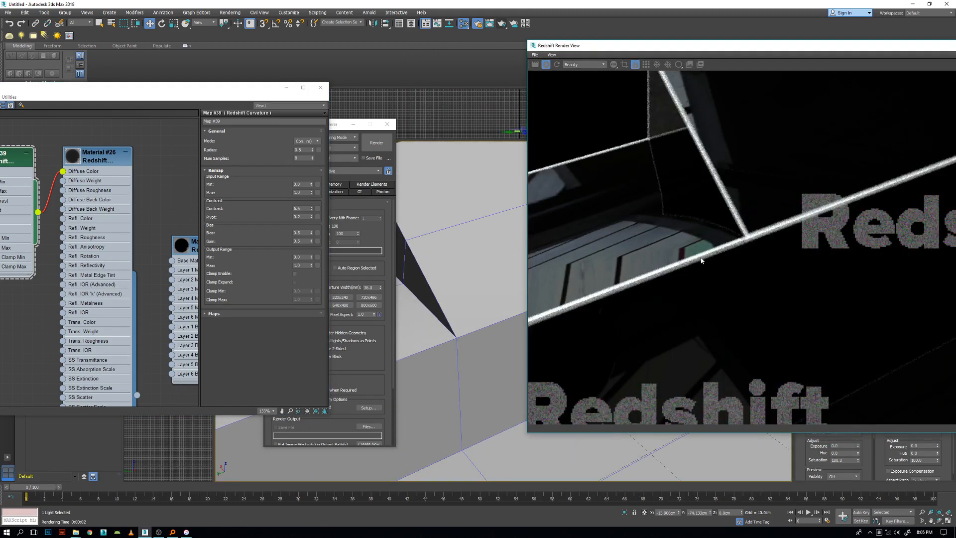
scroll(670, 241, down, 3)
middle_drag(670, 241, 566, 285)
Set the curvature map's radius to 1.6 and its Remap contrast to 18.0.
middle_drag(85, 221, 138, 239)
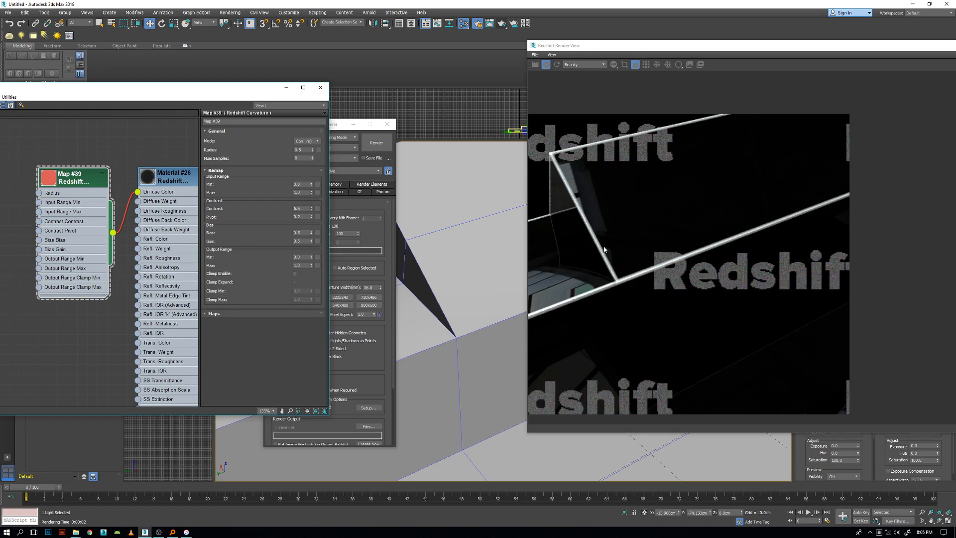
middle_drag(85, 211, 110, 233)
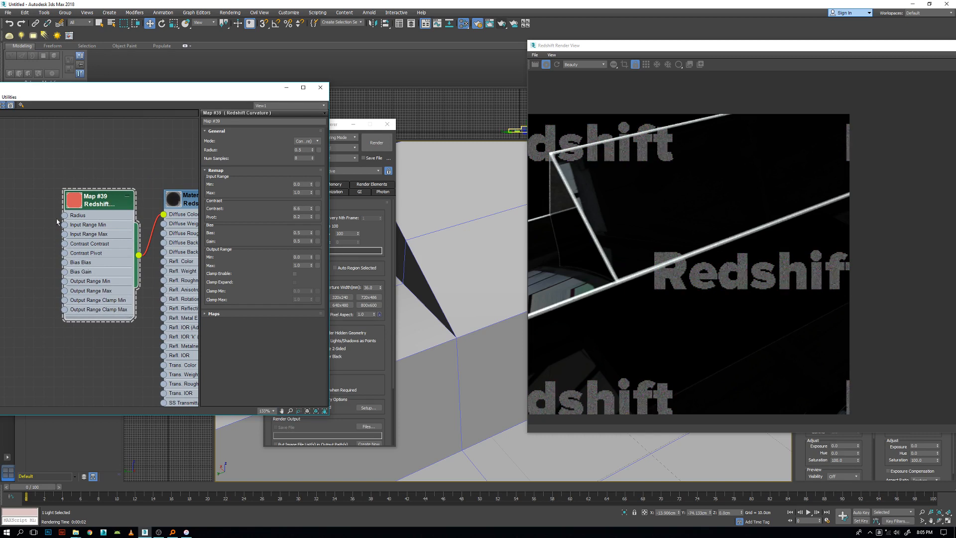
drag(63, 216, 30, 206)
click(99, 149)
drag(313, 150, 314, 159)
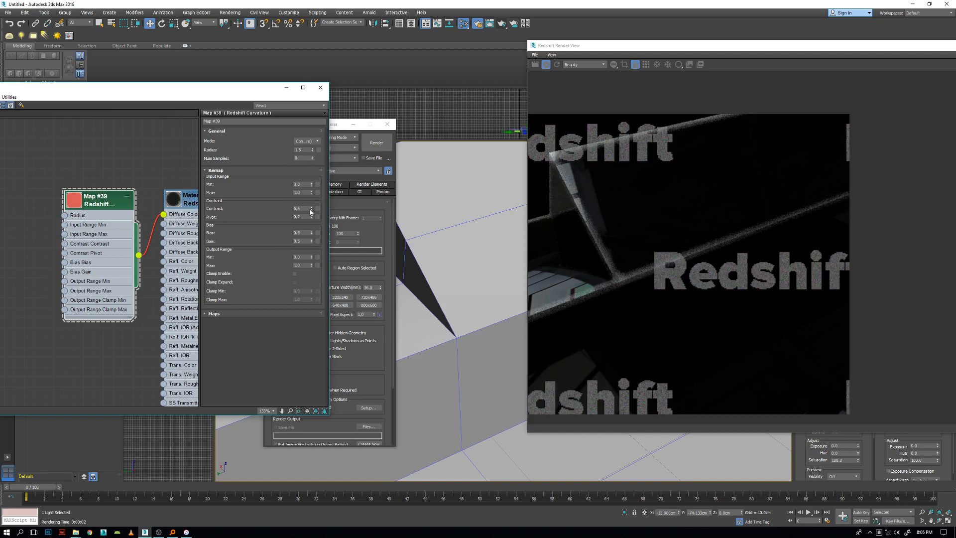
drag(312, 192, 312, 166)
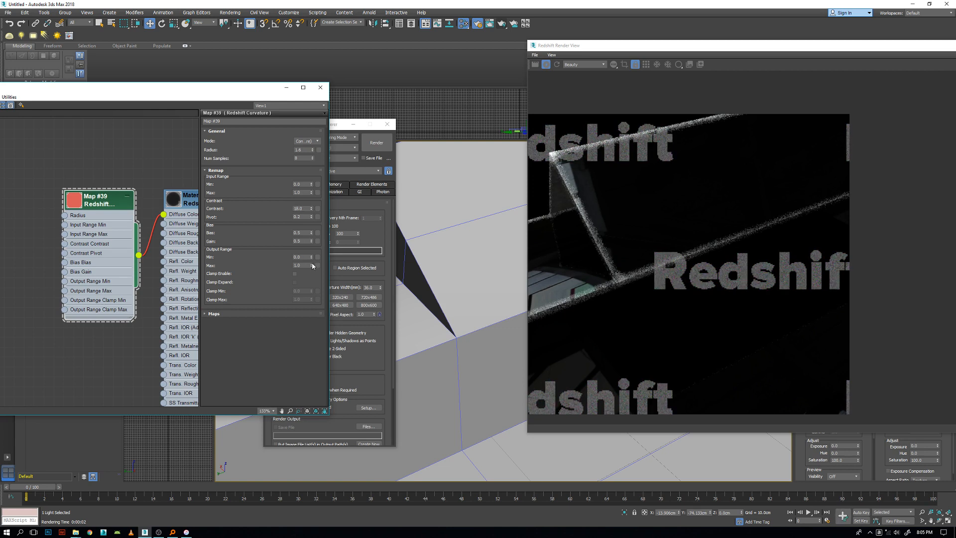
Try an Output Range maximum of 4.4 on the curvature map and reset it to 1.0.
drag(312, 265, 314, 255)
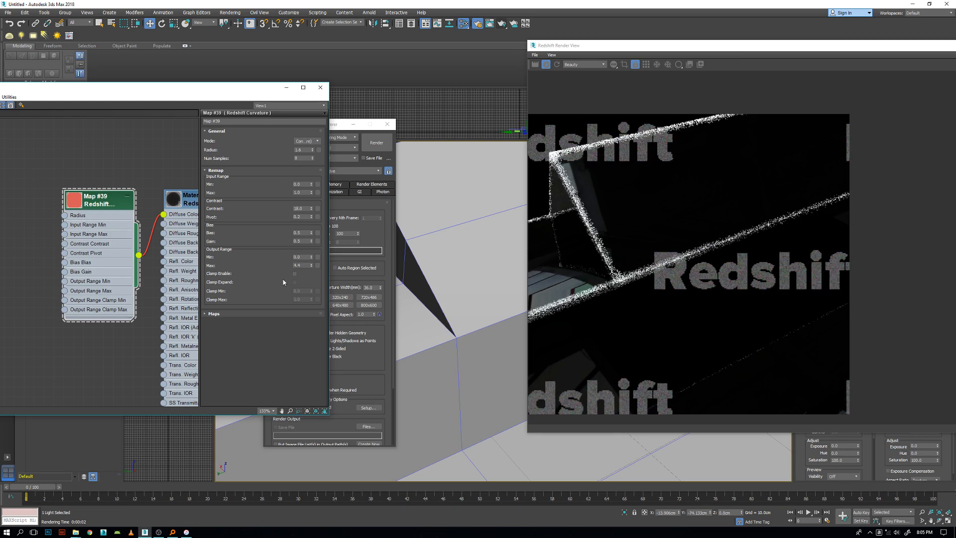
drag(312, 265, 306, 267)
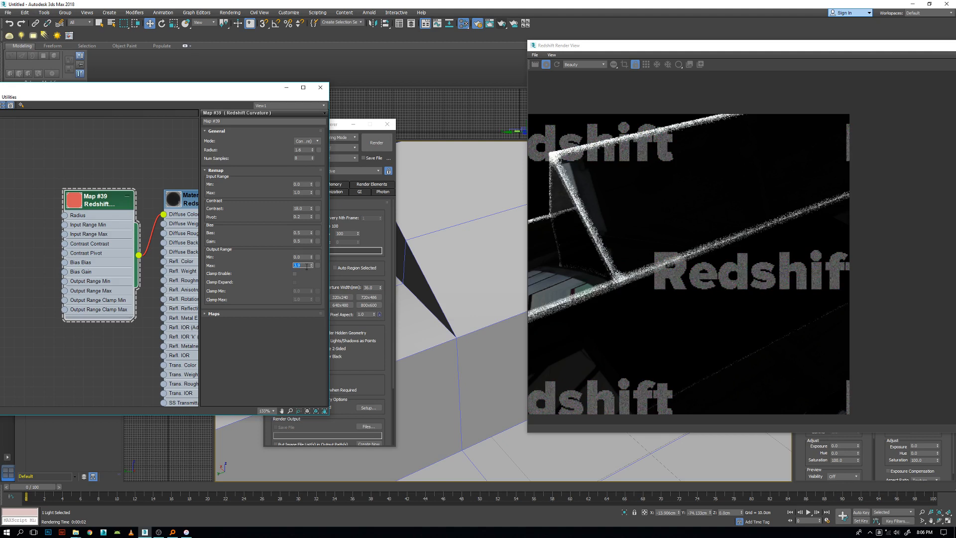
text(1)
key(Return)
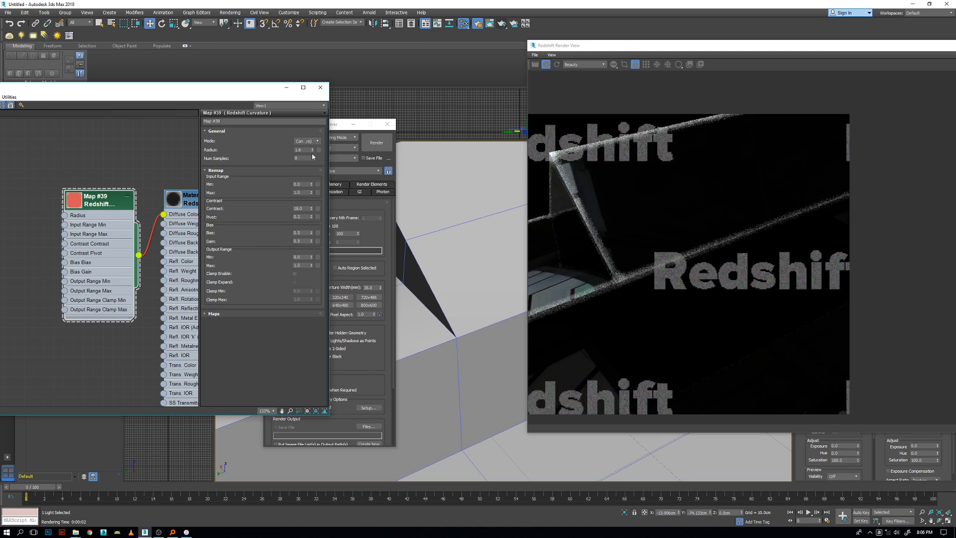
Reduce the curvature map's radius to 0.2 for thin, crisp edges in the render.
drag(314, 152, 314, 157)
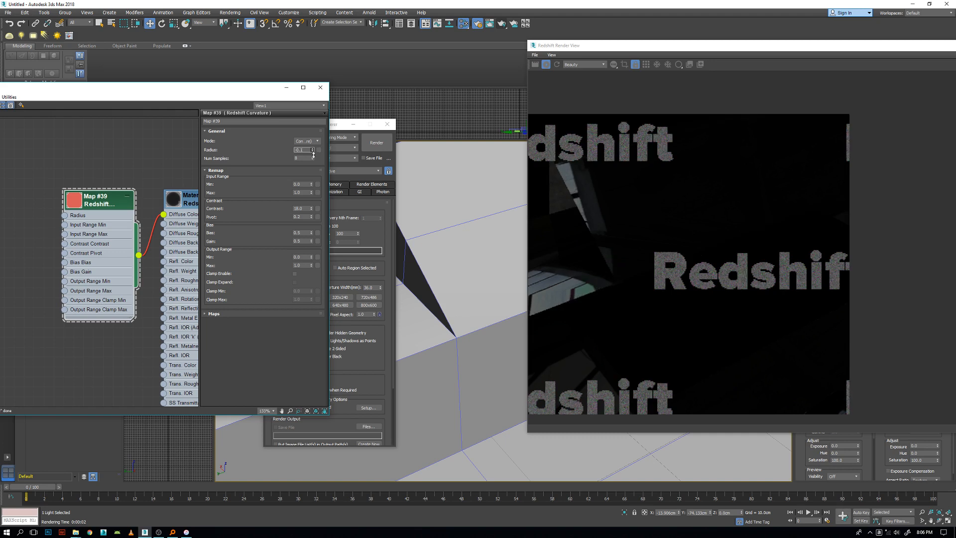
click(313, 152)
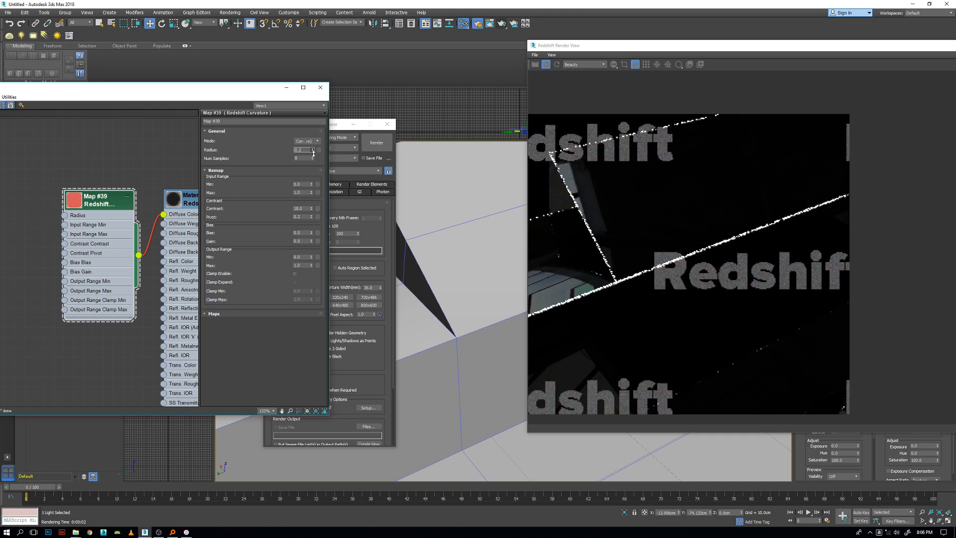
click(314, 152)
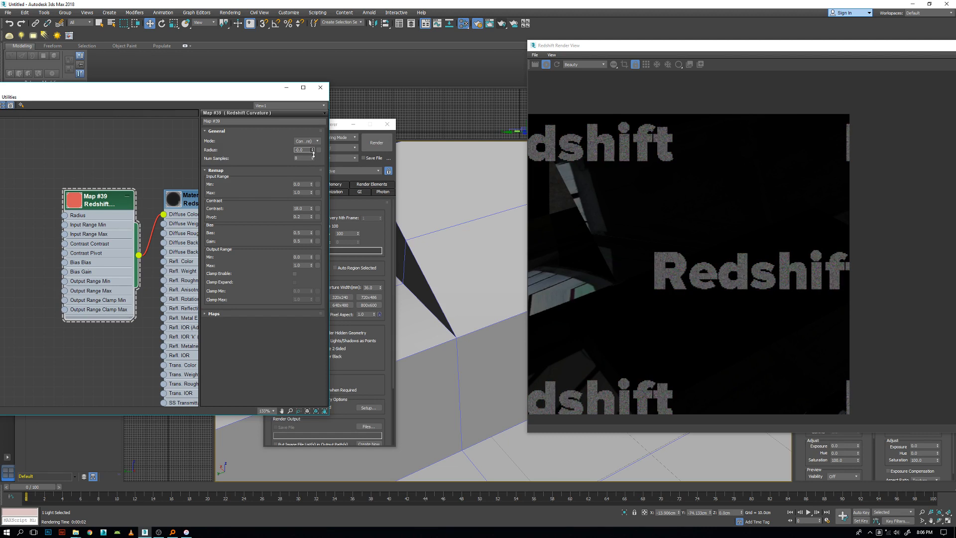
drag(313, 154, 313, 154)
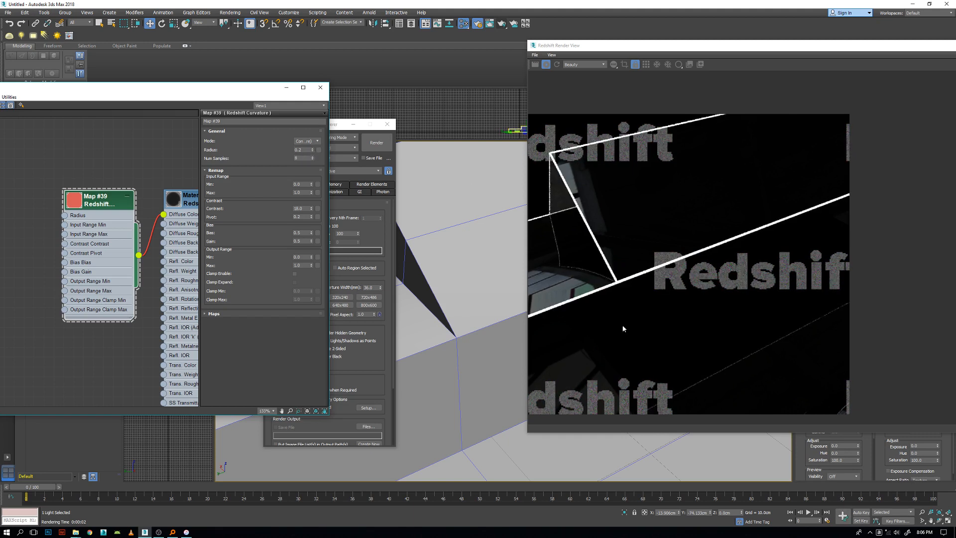
Connect a Bitmap map using BRUSHED_hard_01_tiled from the 05_BRUSHED-GRUNGE-FAT folder to the curvature map's Radius input.
middle_drag(84, 238, 116, 243)
drag(97, 222, 44, 219)
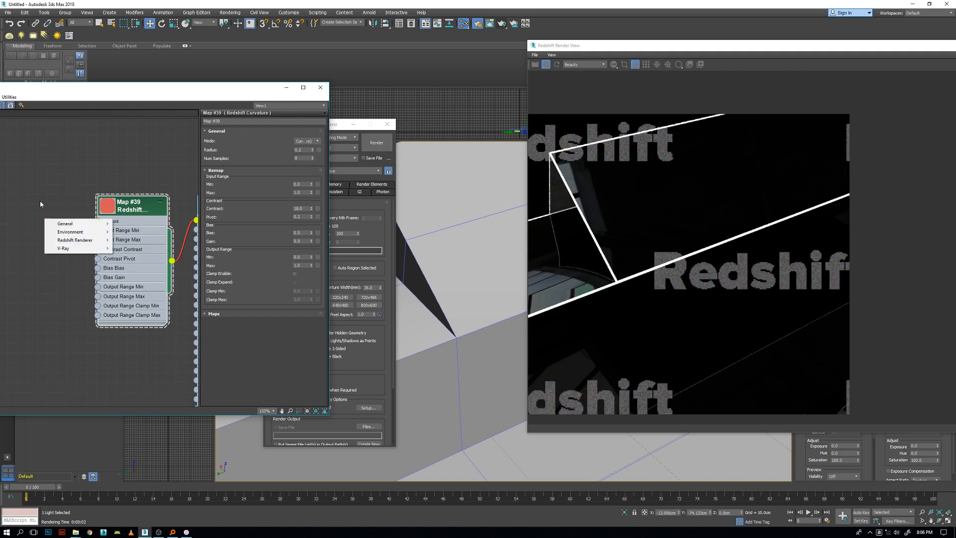
mouse_move(83, 225)
click(123, 222)
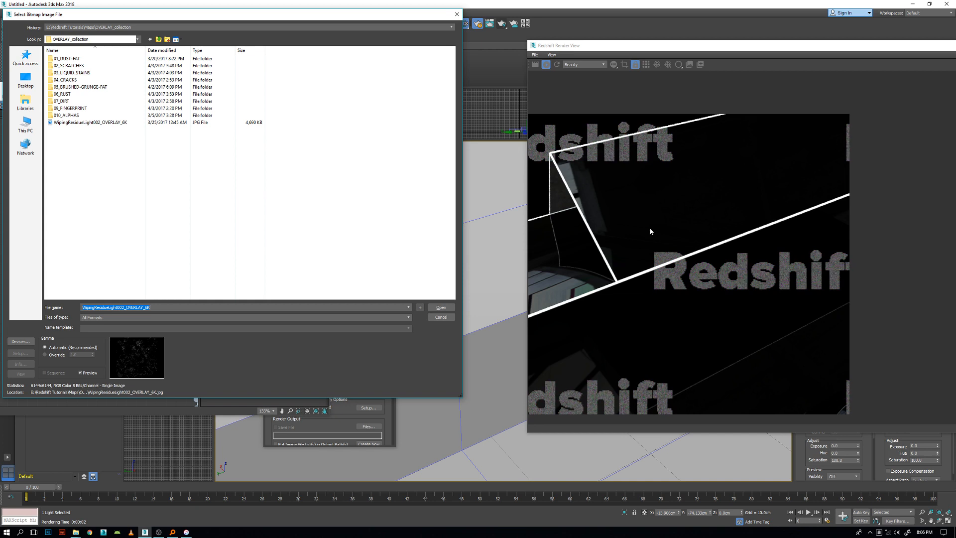
double_click(71, 88)
double_click(114, 115)
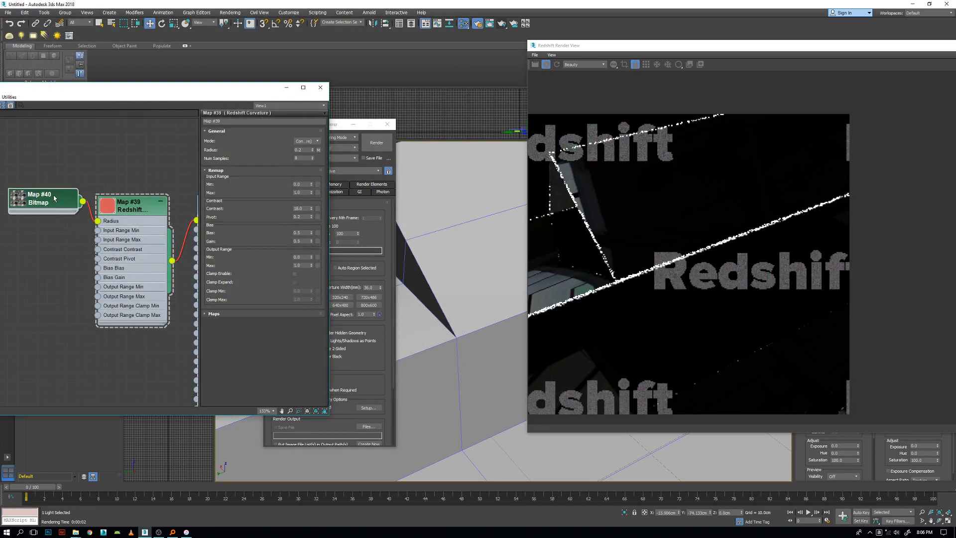
Check the broken-up edges in the render and set the curvature map's Remap contrast to 14.6.
scroll(627, 297, up, 2)
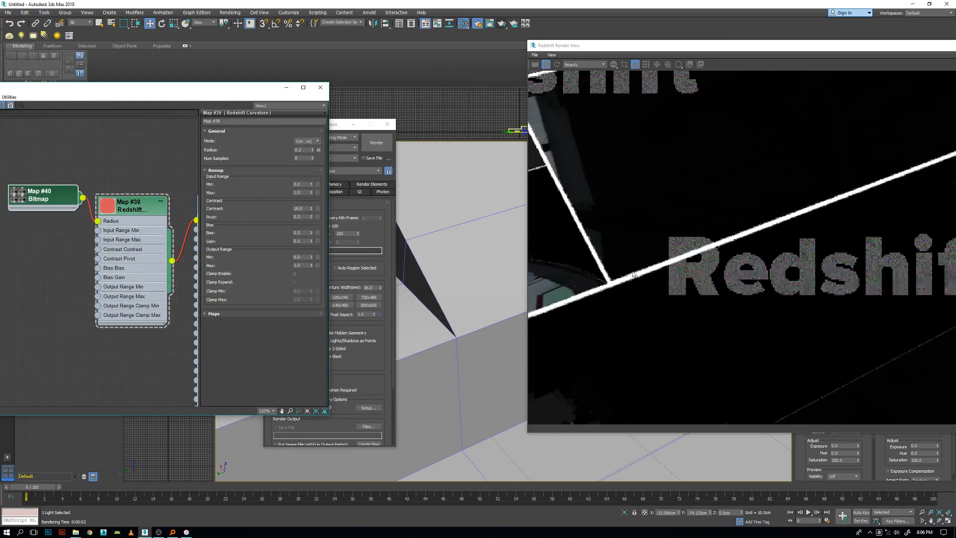
scroll(591, 272, down, 2)
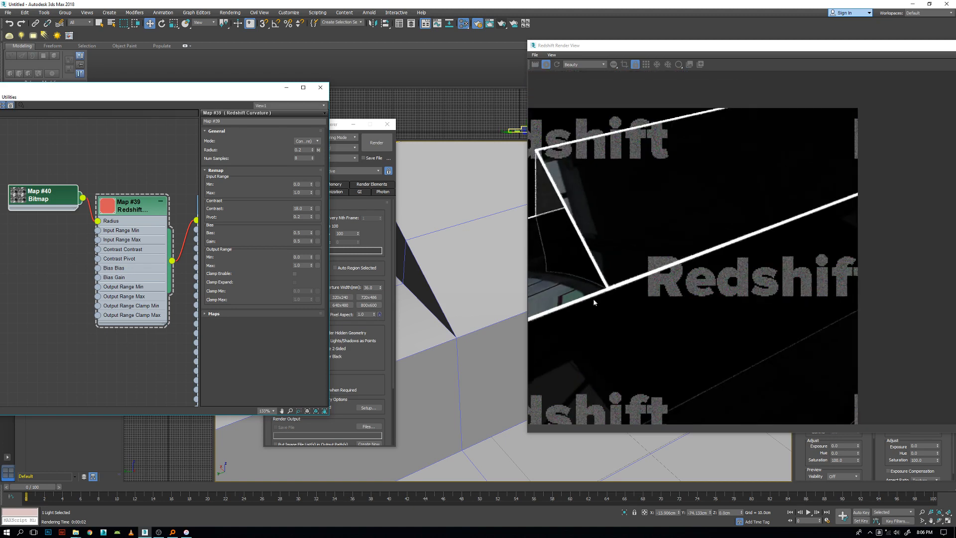
click(124, 214)
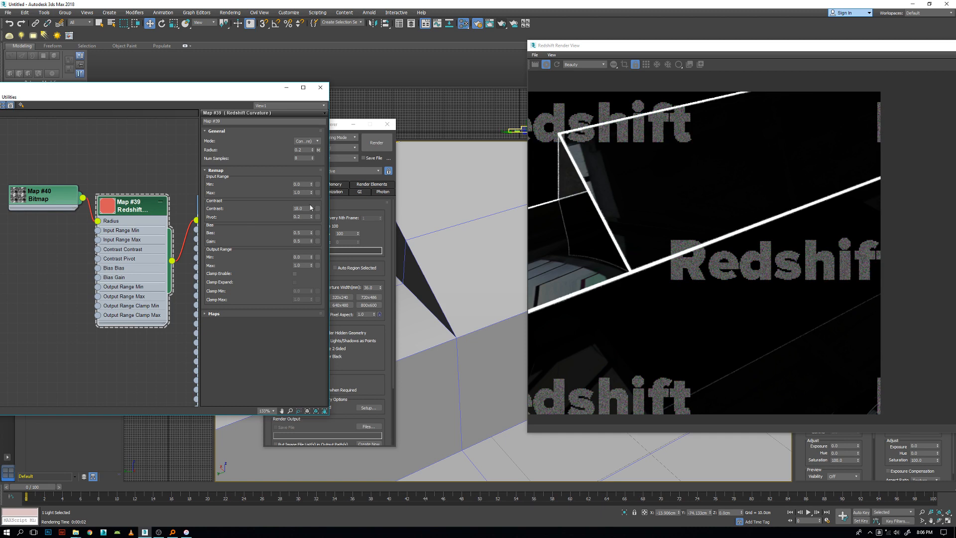
drag(313, 210, 308, 222)
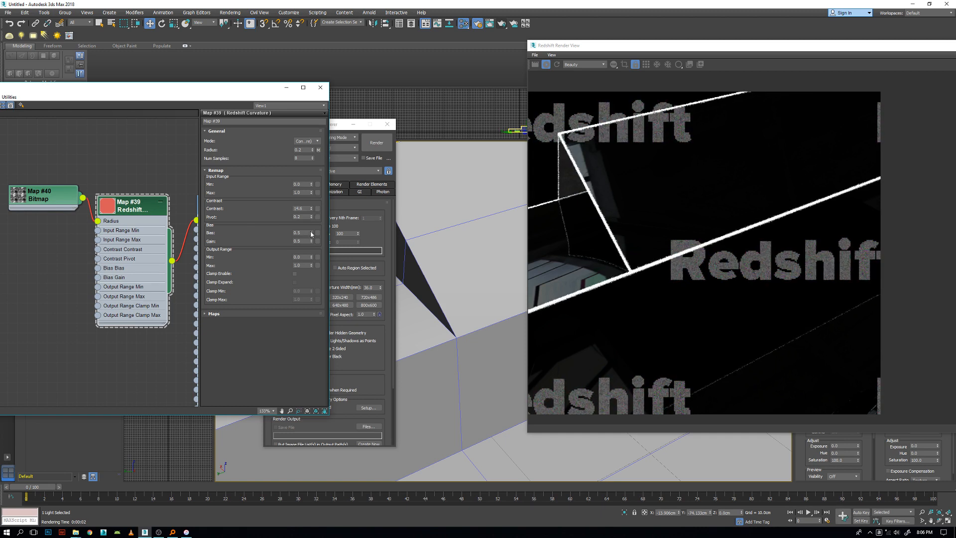
Disconnect the bitmap from the curvature map's Radius input and reconnect it to compare the edges.
drag(29, 198, 30, 219)
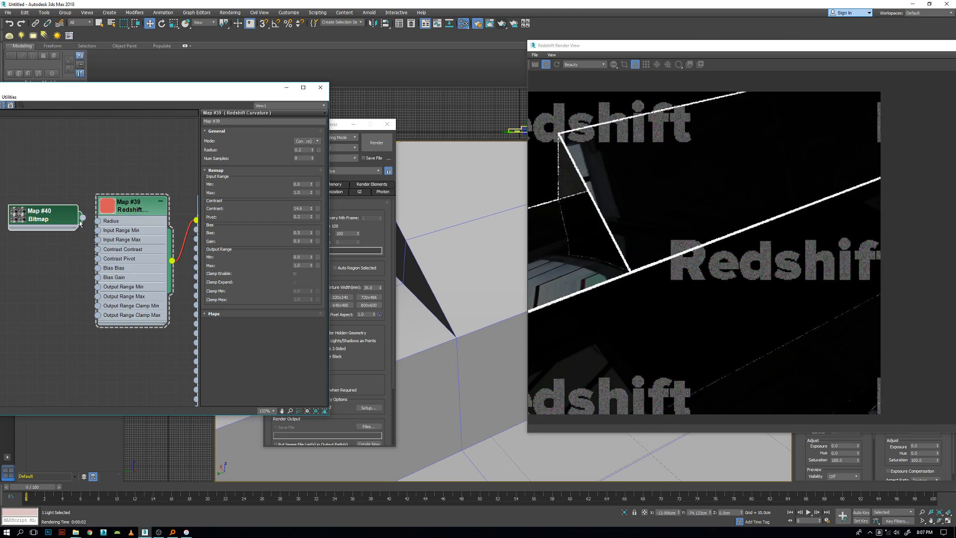
drag(98, 221, 97, 220)
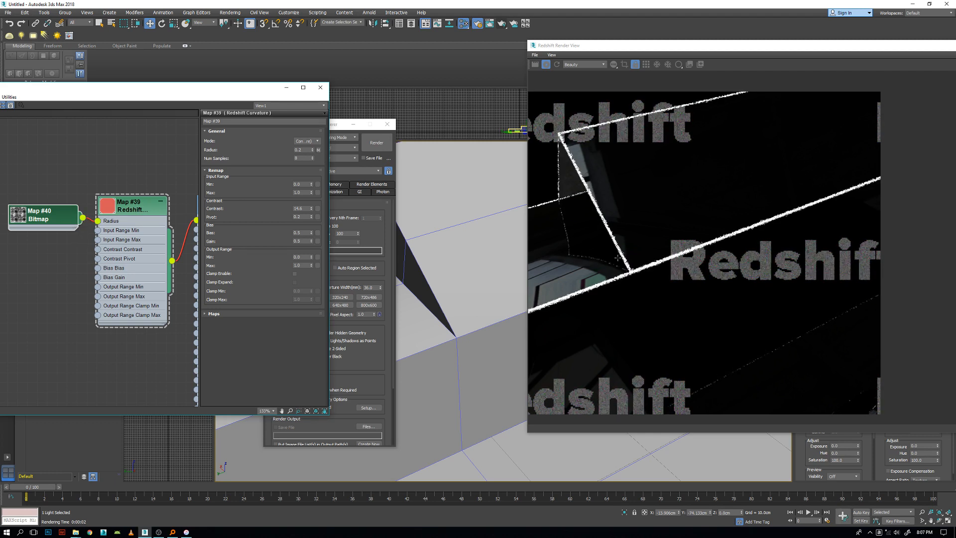
Reload BRUSHED_hard_01_tiled in the bitmap map with a gamma override of 1.0 and inspect the edges in the render.
drag(58, 215, 25, 194)
click(281, 227)
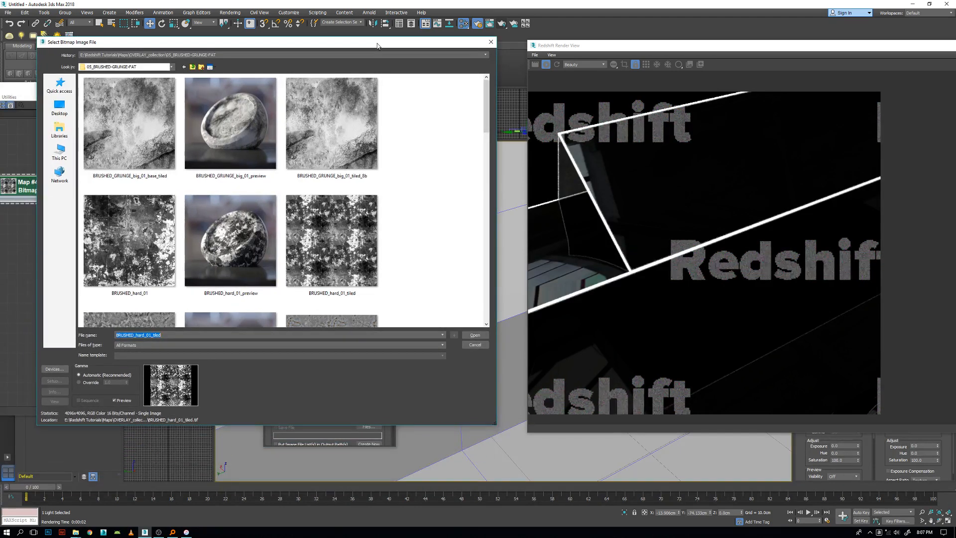
scroll(468, 306, down, 10)
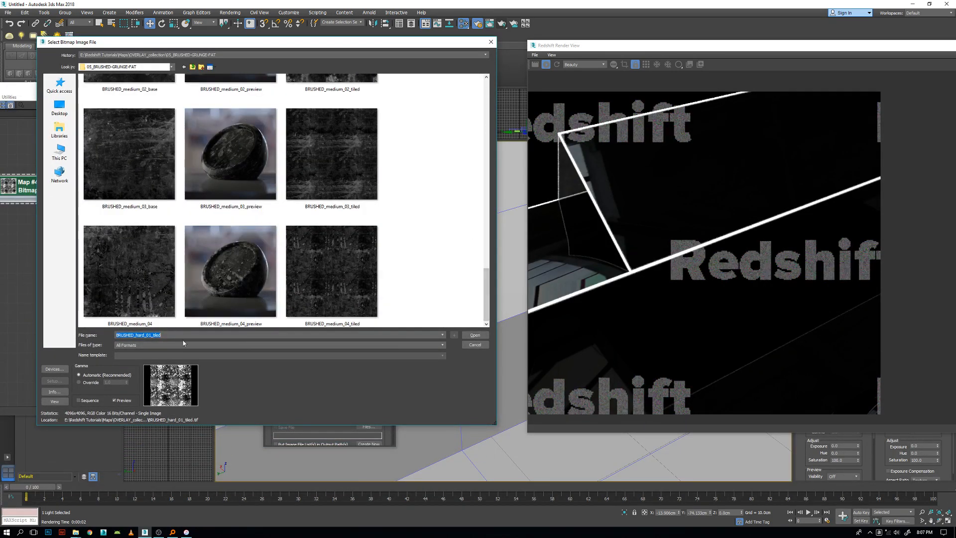
click(79, 382)
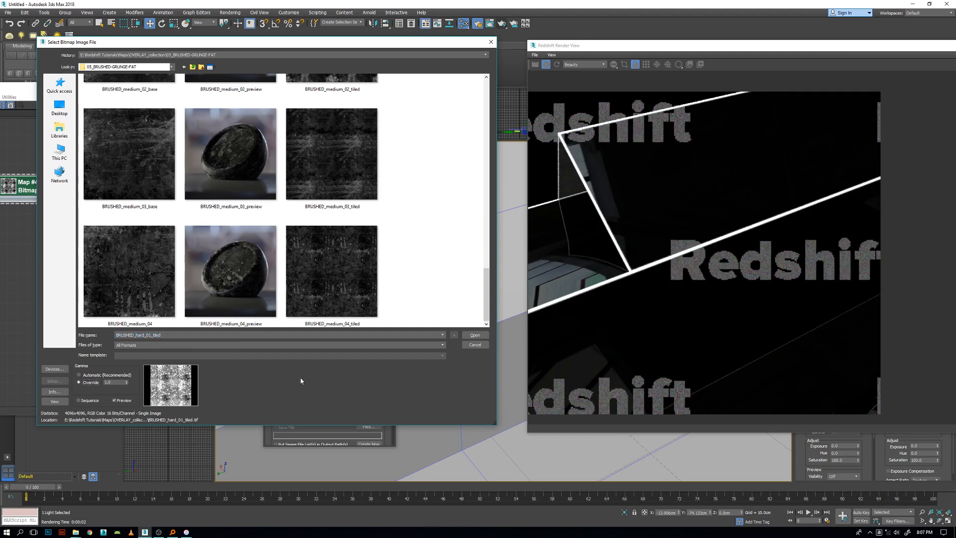
click(475, 334)
drag(38, 185, 47, 194)
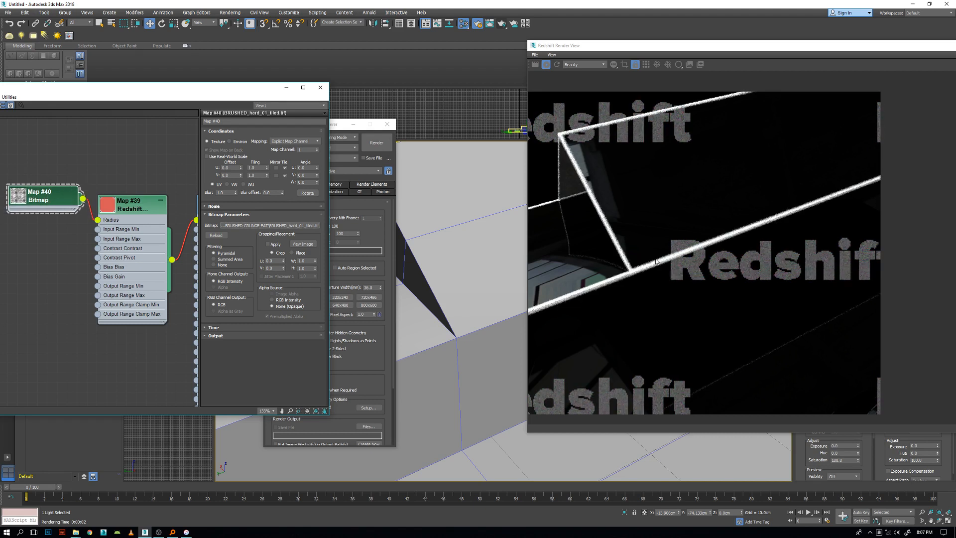
scroll(650, 265, up, 1)
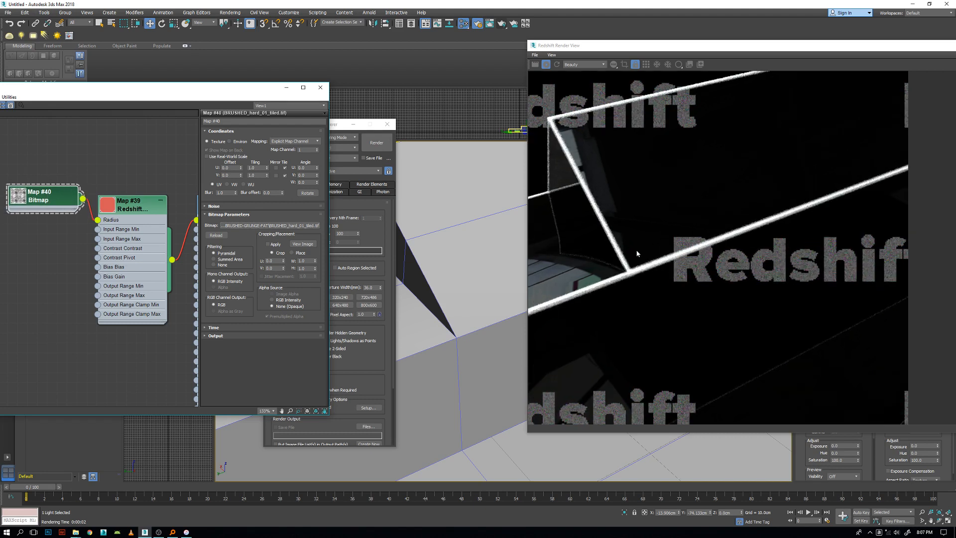
scroll(643, 270, up, 1)
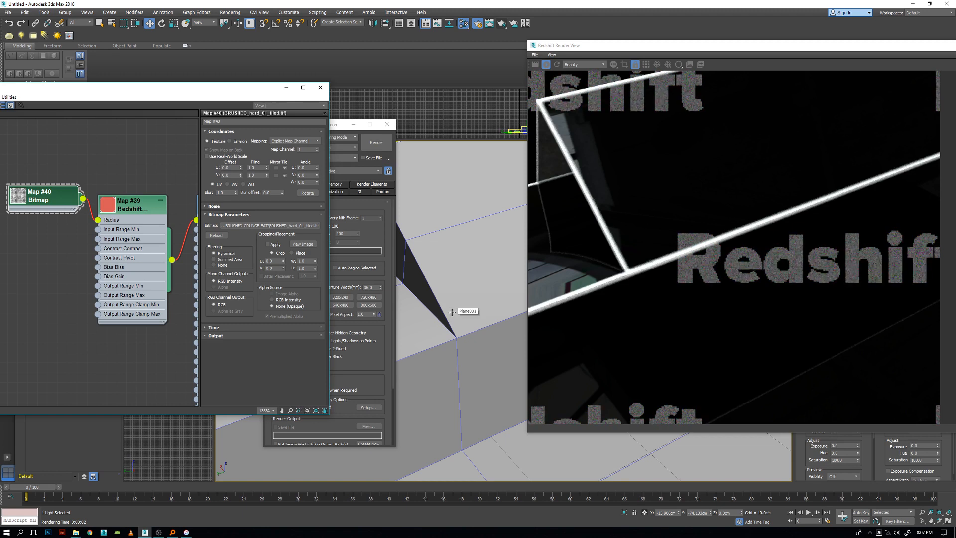
Move the bitmap node away from the curvature node to leave room between them.
drag(59, 205, 40, 205)
middle_drag(39, 206, 123, 211)
drag(108, 205, 38, 215)
scroll(38, 215, down, 3)
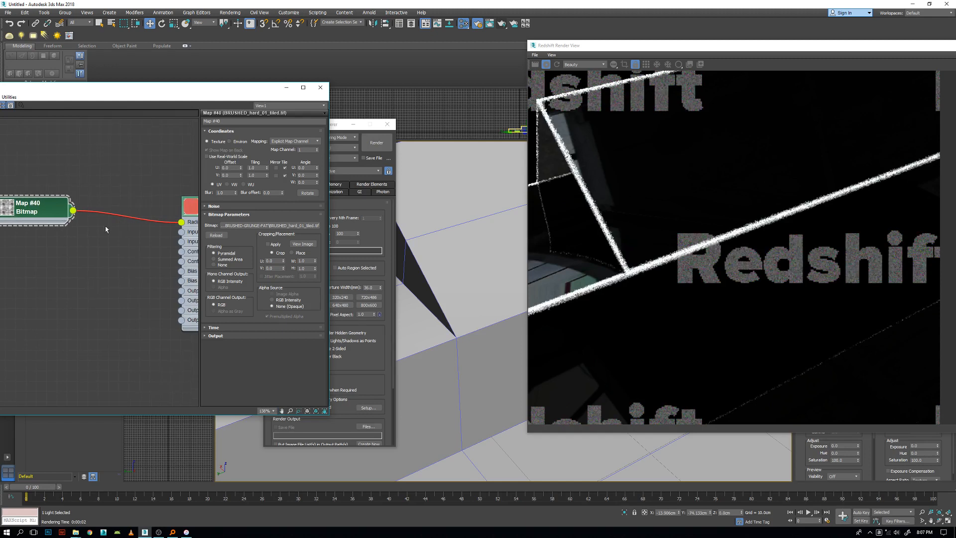
right_click(35, 214)
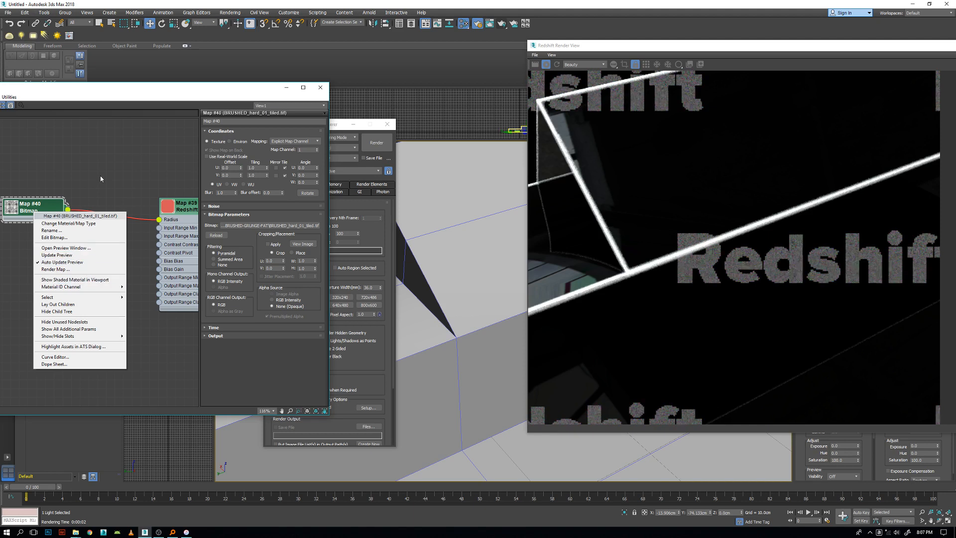
click(84, 280)
right_click(69, 242)
mouse_move(94, 271)
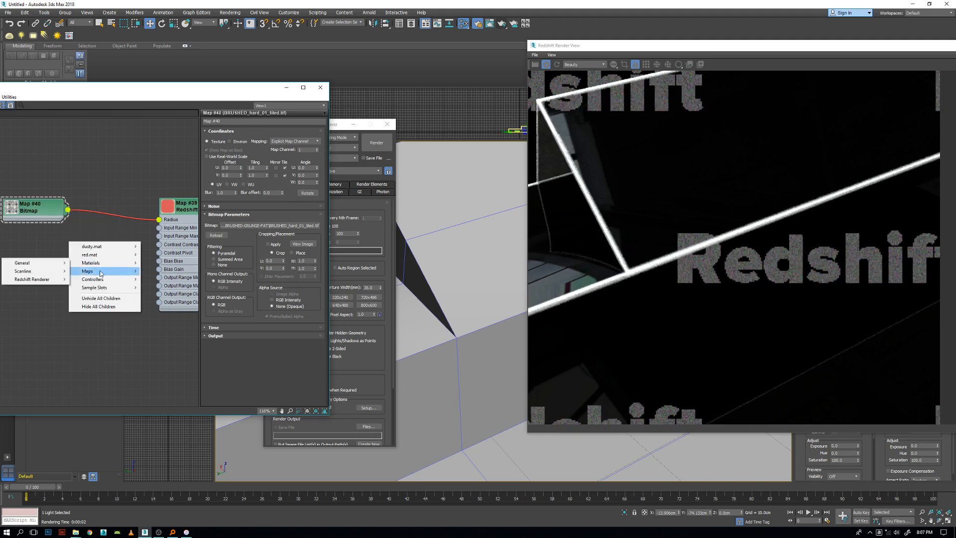
mouse_move(30, 289)
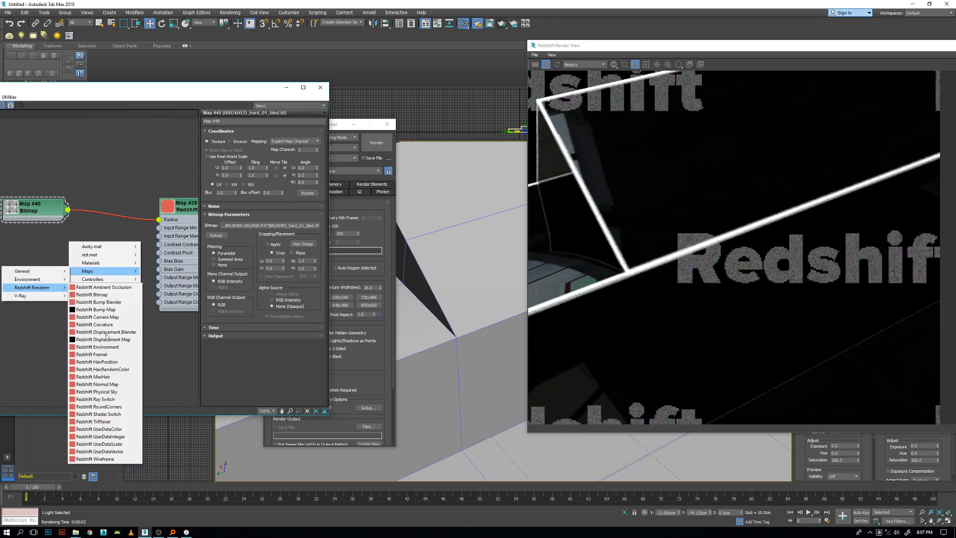
click(29, 212)
Change the bitmap node's map type to Redshift TriPlanar, keeping the old bitmap as a sub-map.
drag(30, 212, 43, 199)
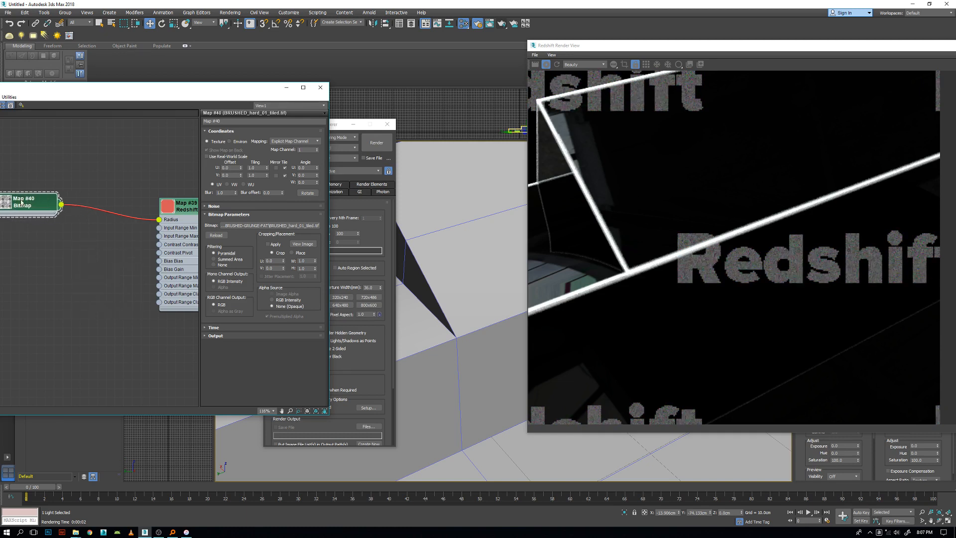
right_click(45, 202)
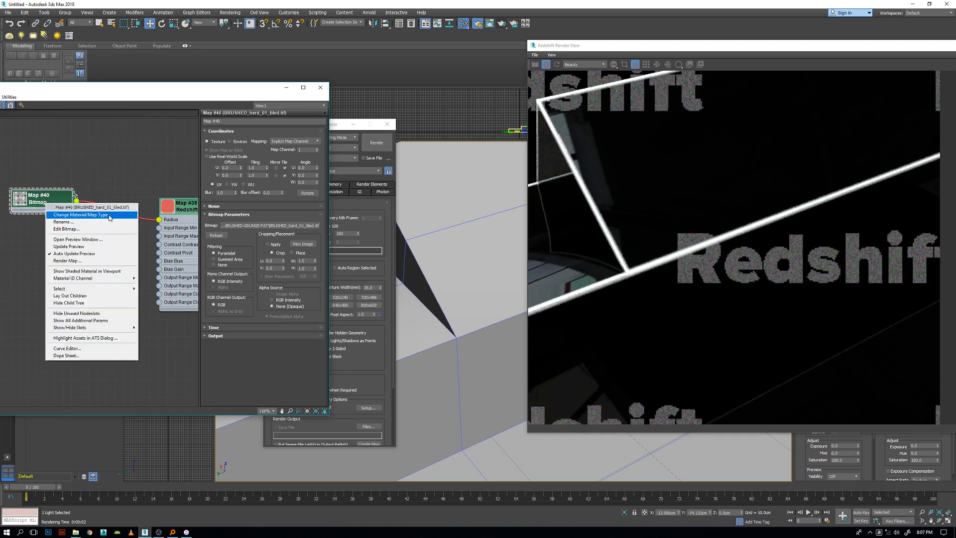
click(83, 215)
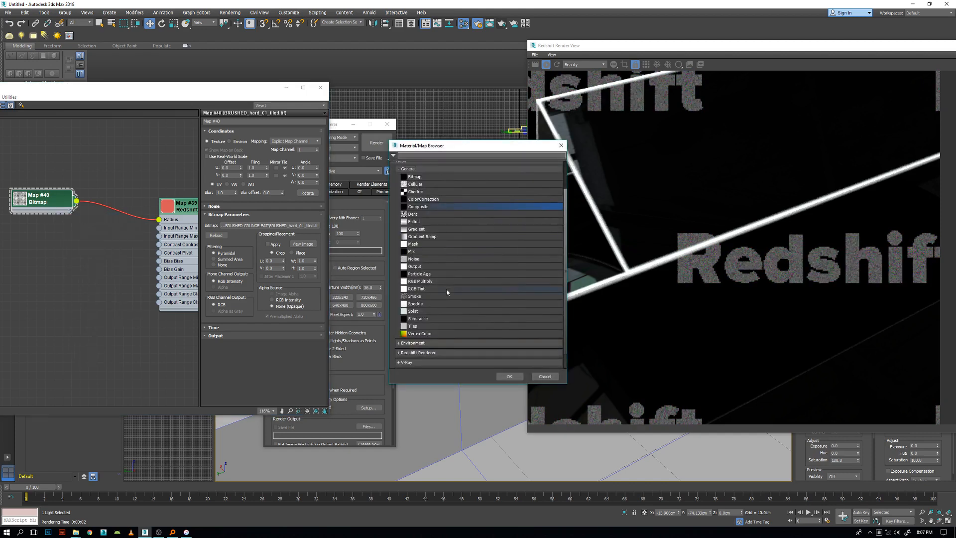
scroll(446, 290, down, 1)
click(413, 337)
scroll(464, 298, down, 2)
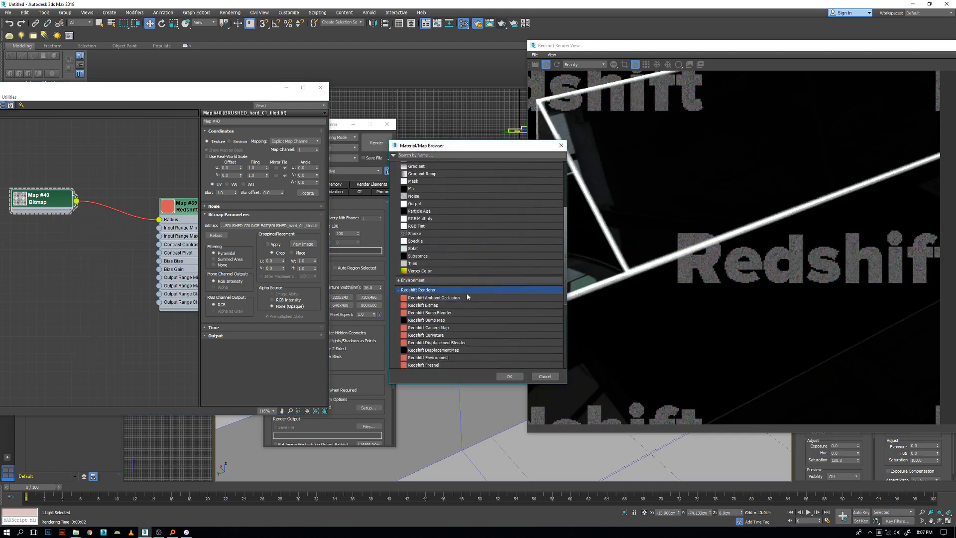
scroll(465, 299, down, 6)
click(429, 298)
click(509, 376)
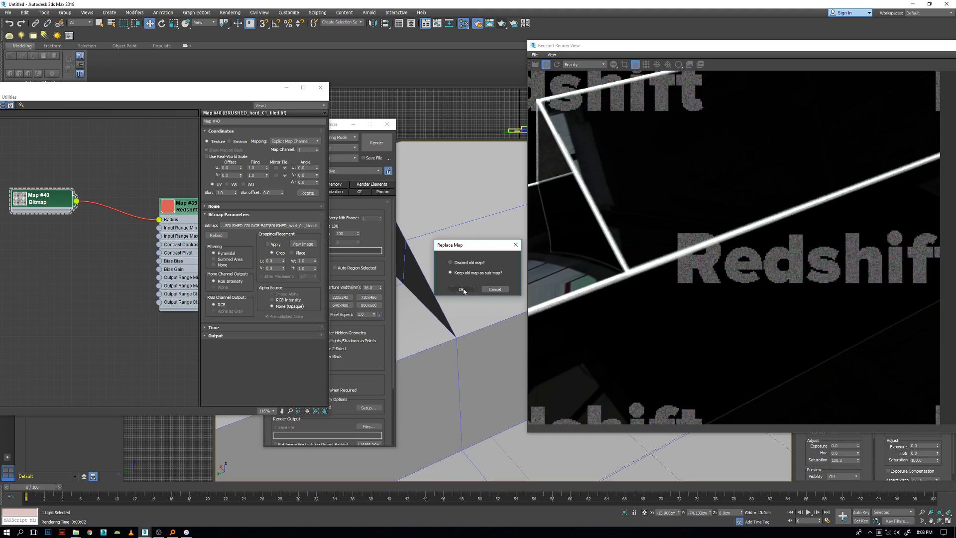
click(462, 289)
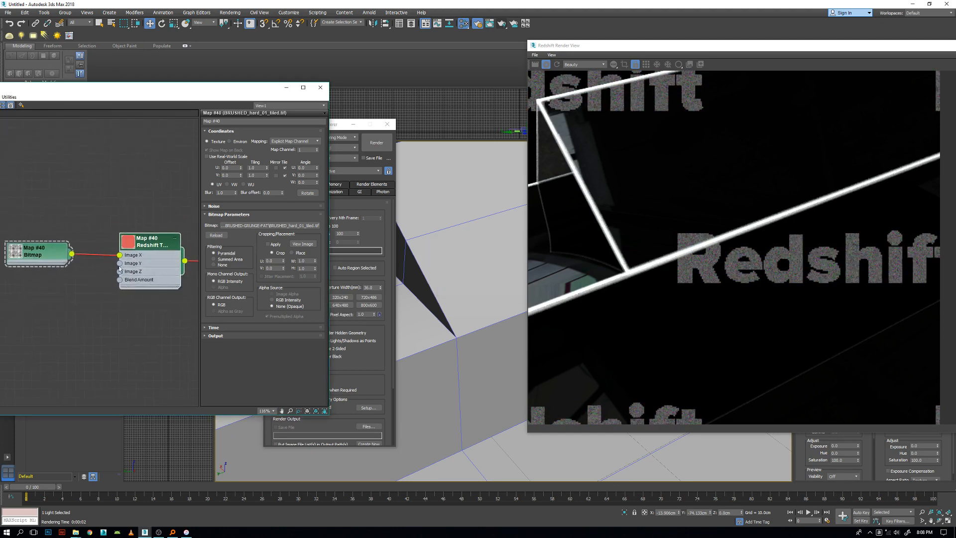
Place the bitmap node close beside the TriPlanar node and review the worn edges in the whole render.
middle_drag(151, 250, 83, 224)
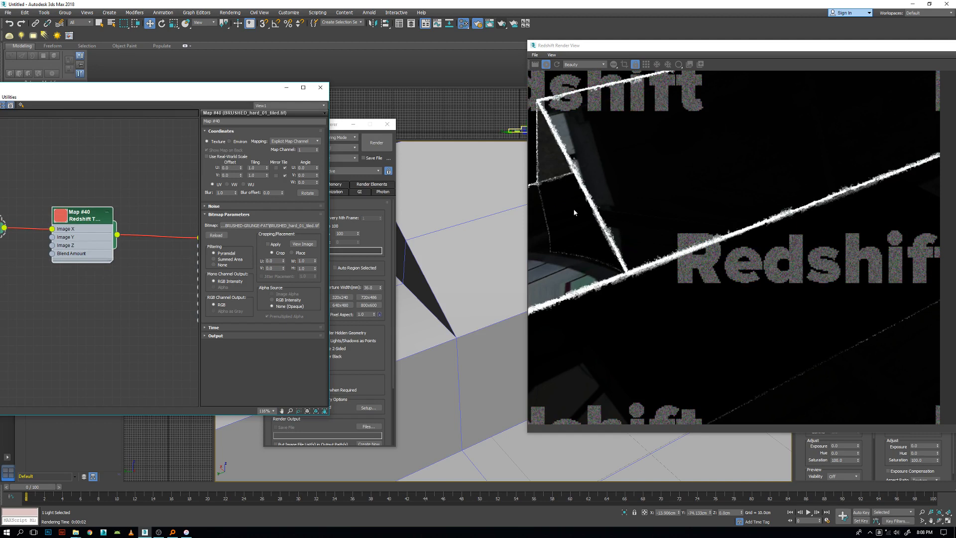
scroll(95, 240, down, 2)
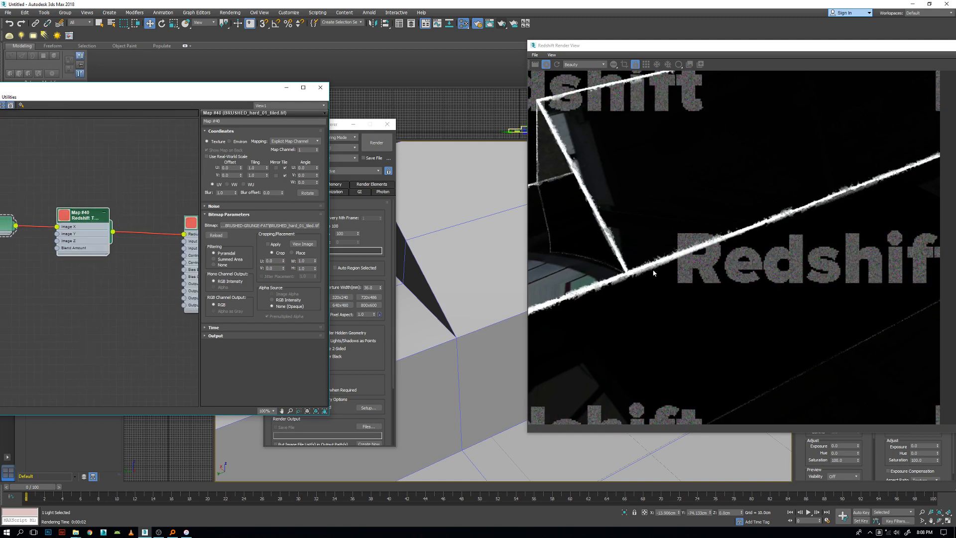
drag(4, 228, 26, 220)
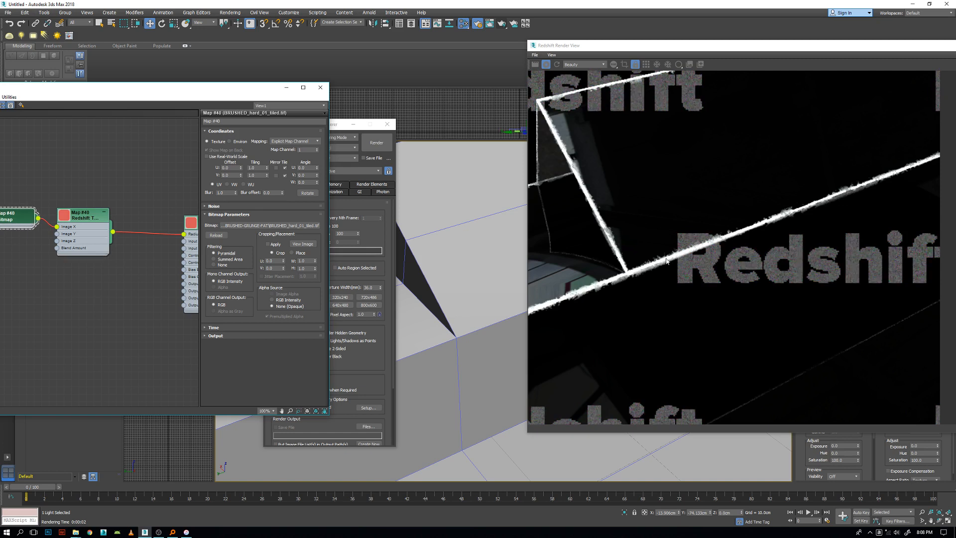
scroll(733, 235, down, 2)
middle_drag(7, 214, 74, 215)
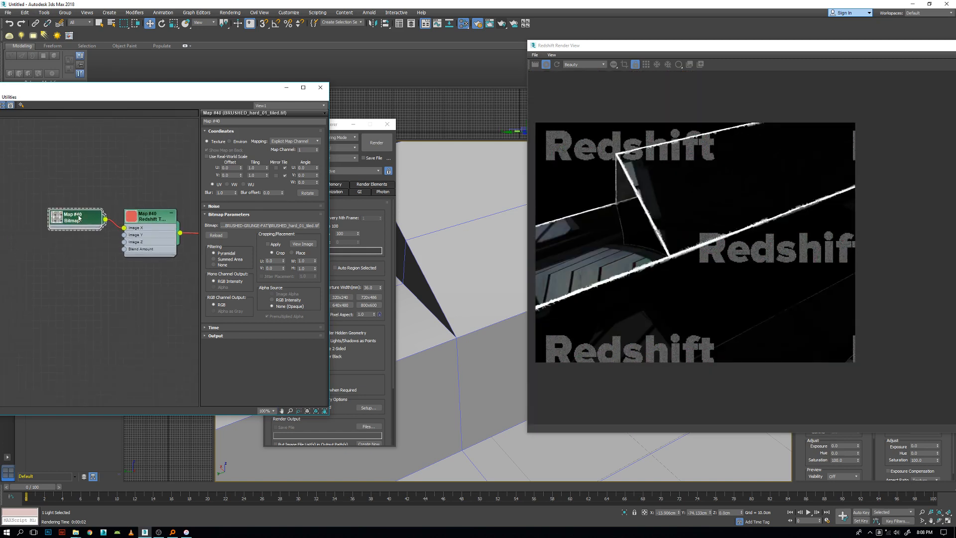
Enlarge the bitmap node's preview, expand its Output settings and move the node up beside the TriPlanar node.
click(214, 335)
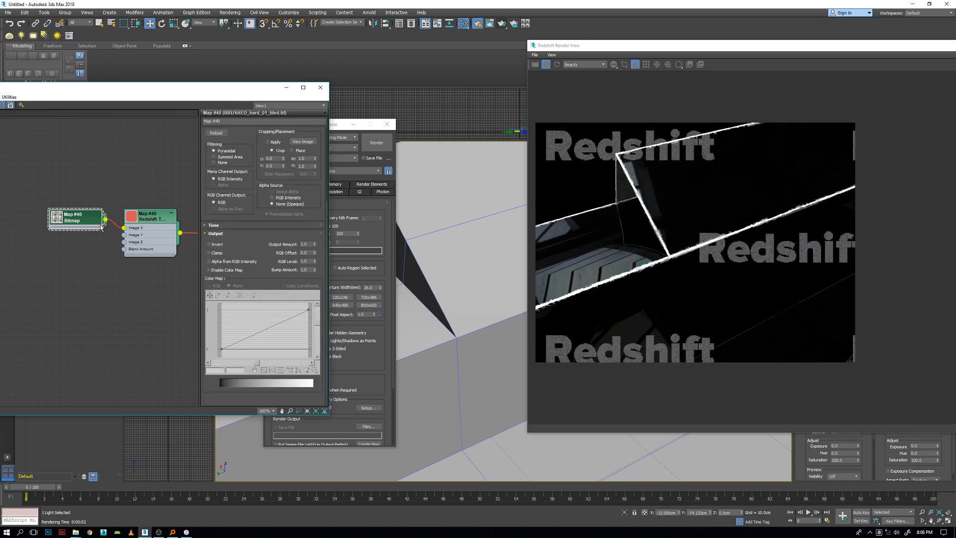
click(212, 234)
double_click(59, 218)
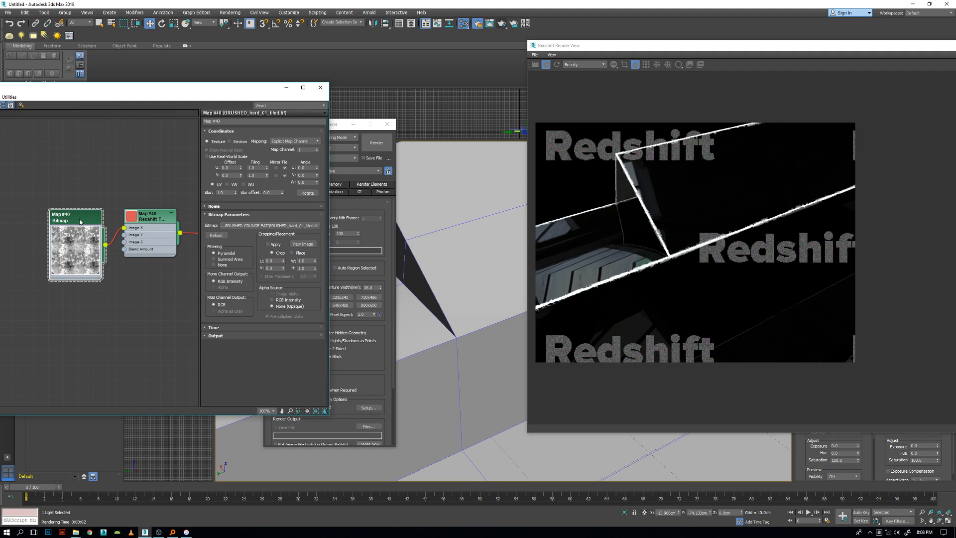
click(214, 335)
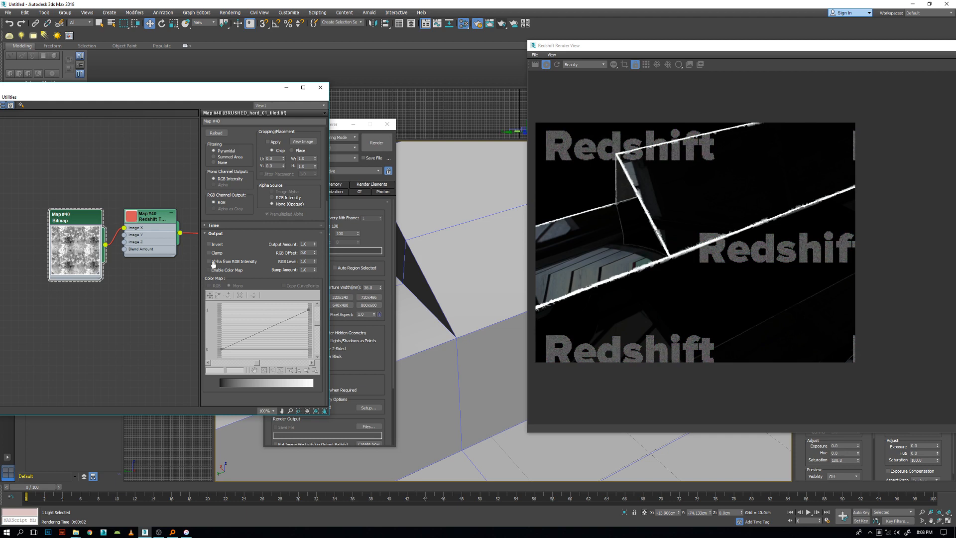
drag(79, 226, 87, 194)
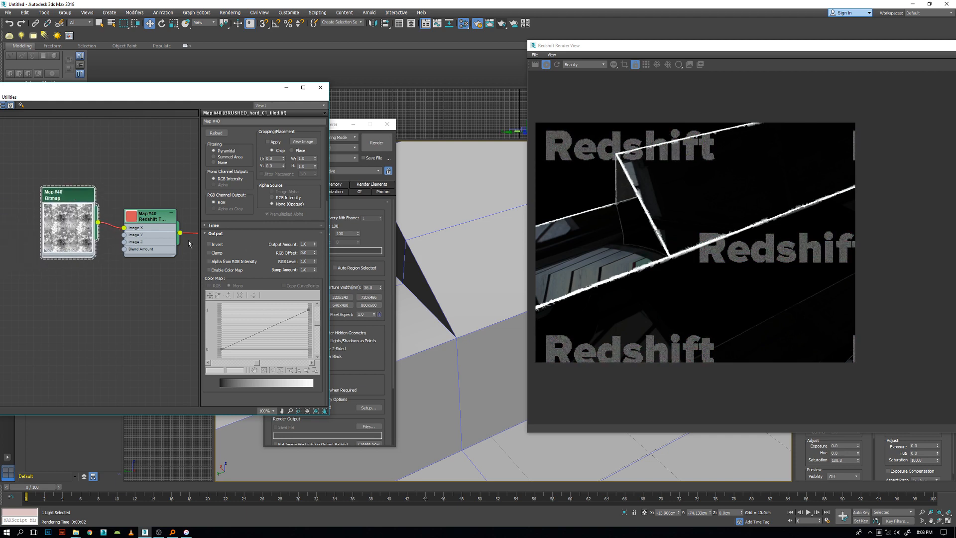
Enable the bitmap's color map and lower the curve's end point to about 0.4 to darken the texture.
click(214, 271)
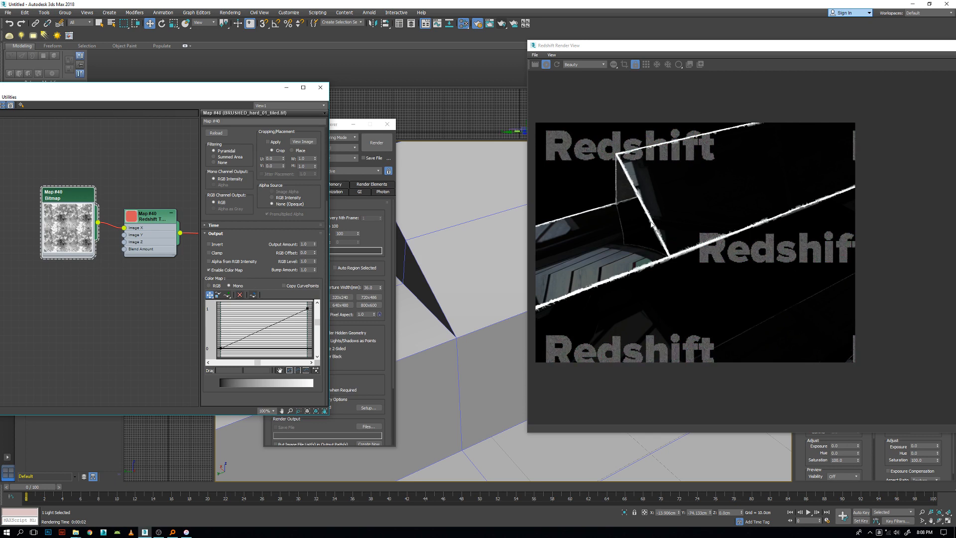
click(307, 309)
drag(307, 308, 306, 335)
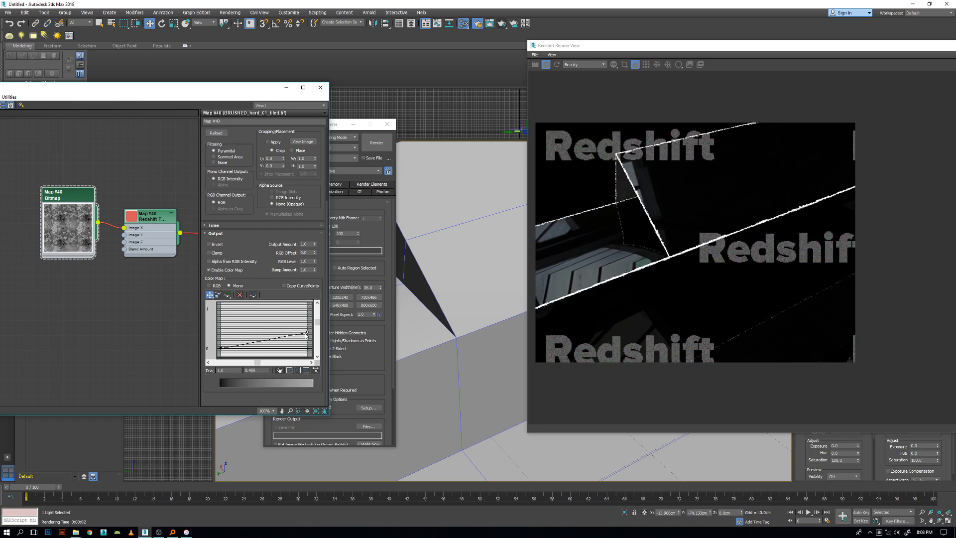
Raise the color map curve's end point to about 0.54, then add a middle point and pull it down to about 0.64, -0.02.
scroll(753, 241, up, 3)
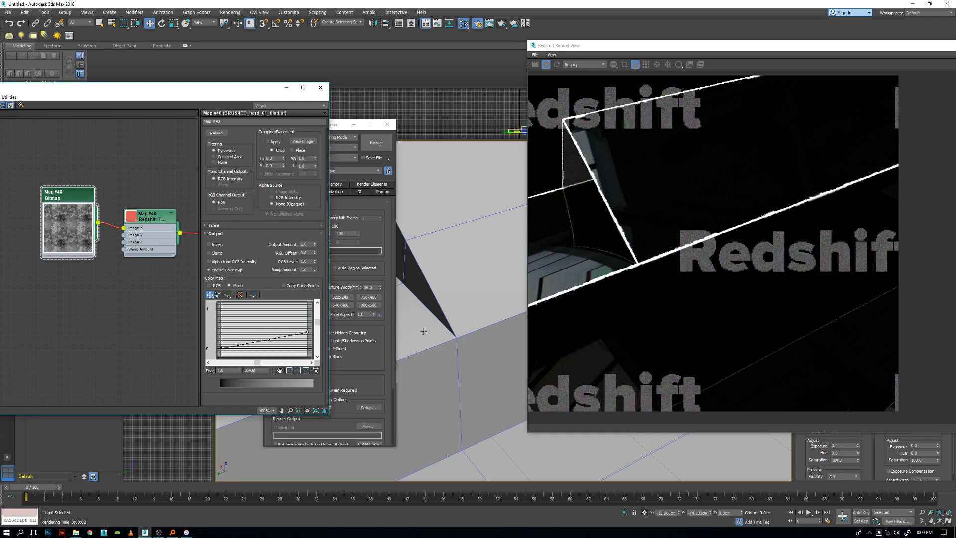
drag(310, 337, 308, 327)
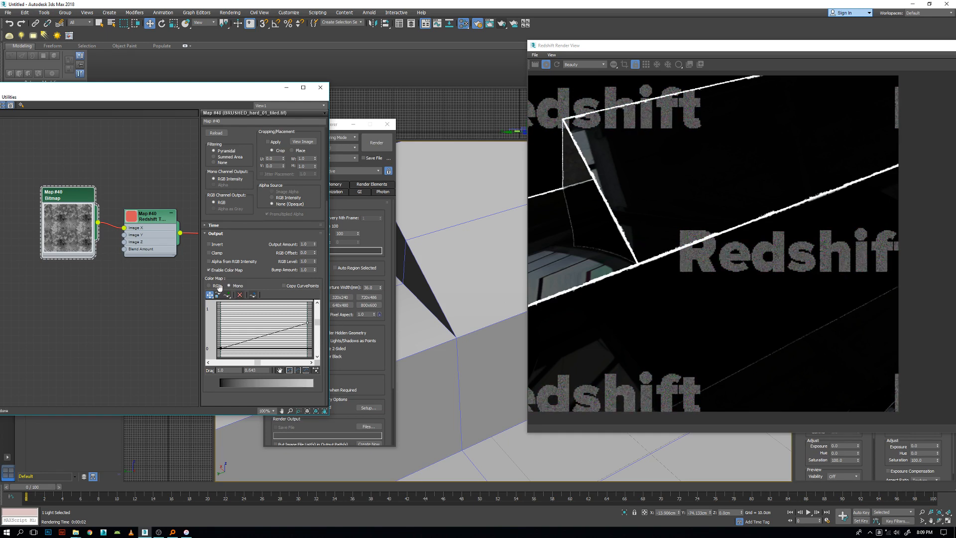
click(227, 294)
click(264, 337)
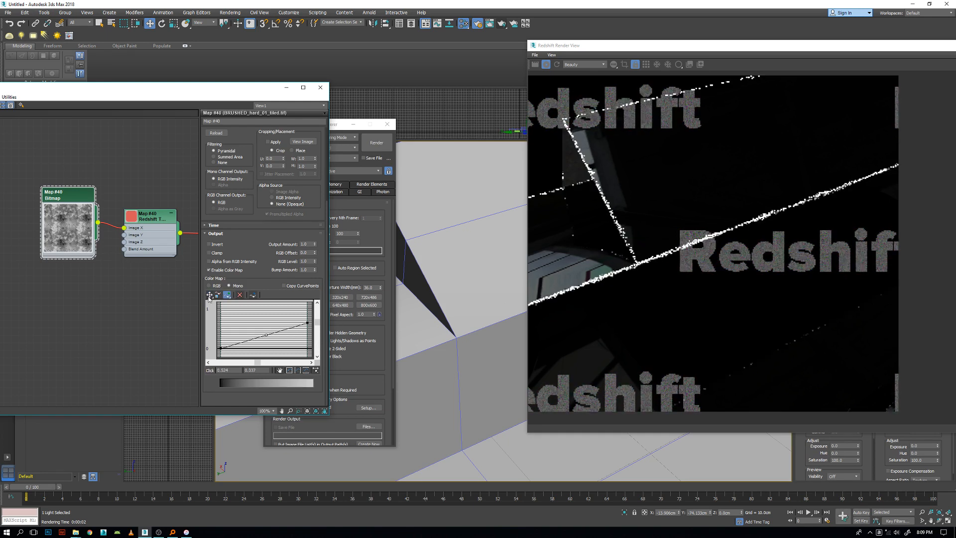
drag(264, 337, 276, 348)
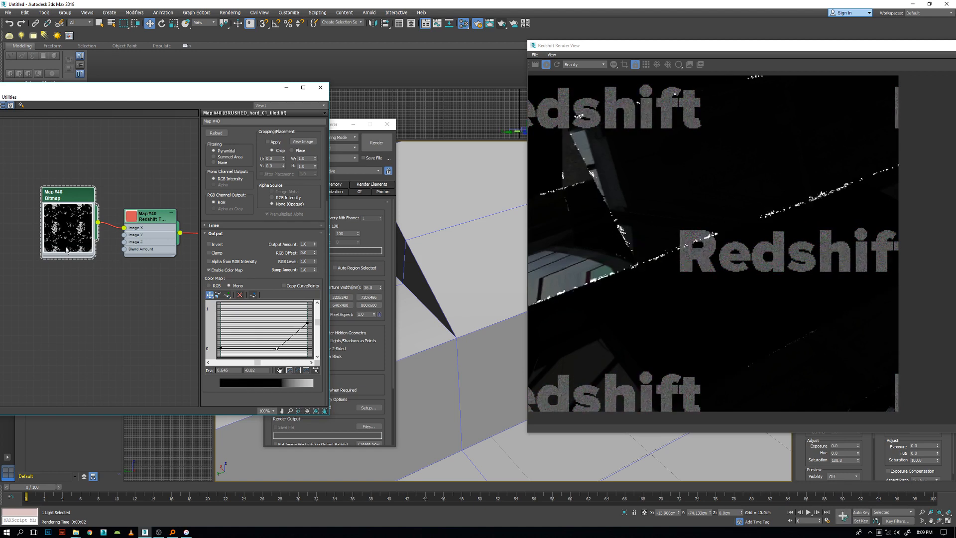
Move the bitmap node slightly up and shift the curve's middle point to about 0.46, 0.
drag(60, 234, 60, 226)
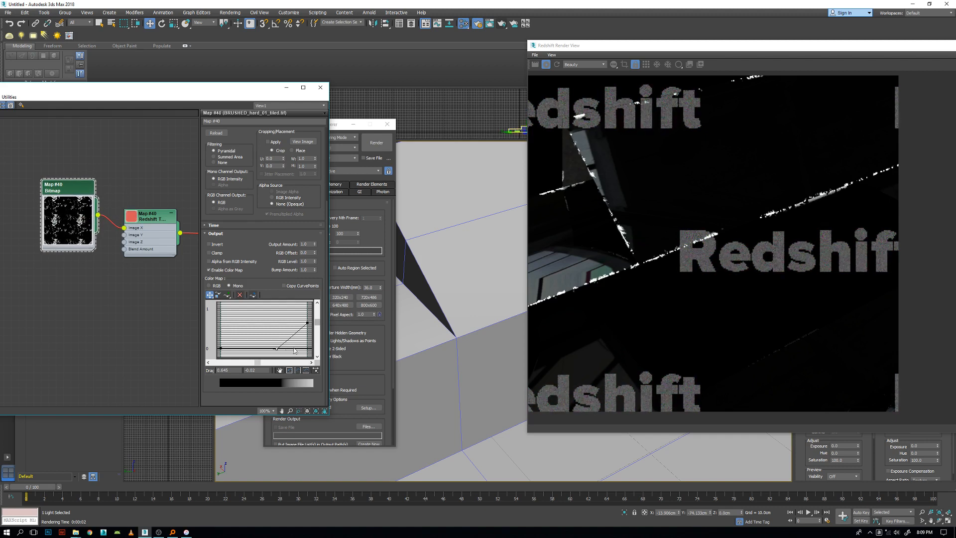
drag(276, 348, 259, 346)
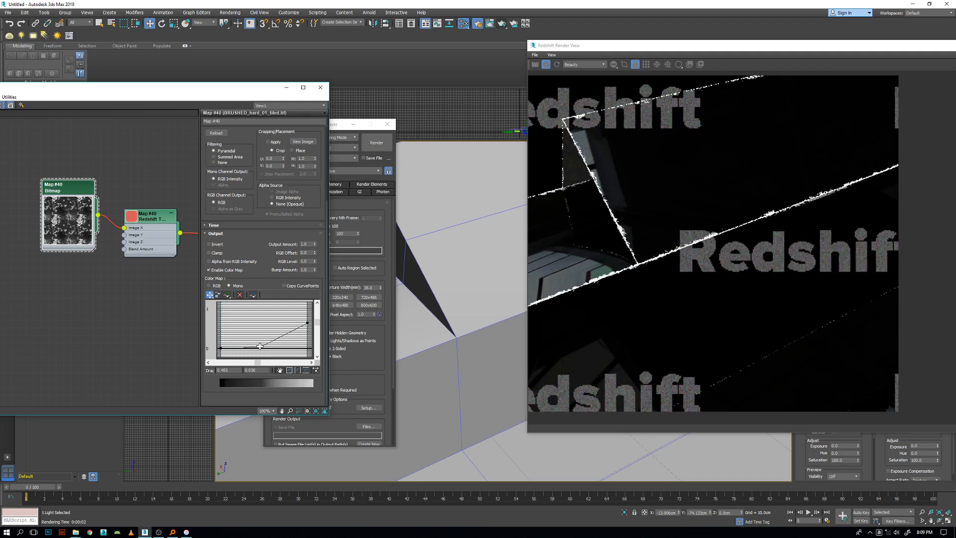
drag(260, 346, 261, 347)
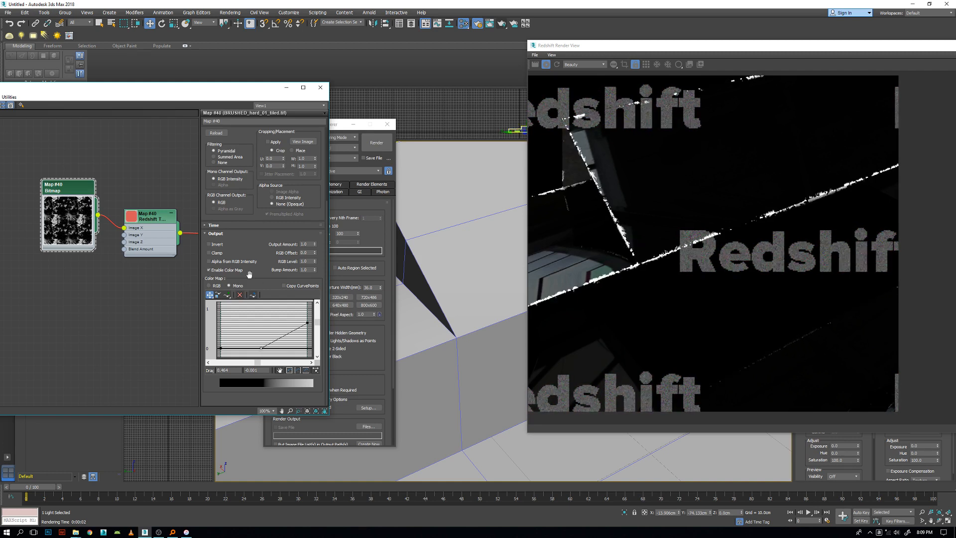
Reframe the perspective view on the beam, torus and sphere to examine the worn edges in the render.
scroll(808, 225, down, 2)
scroll(715, 256, up, 1)
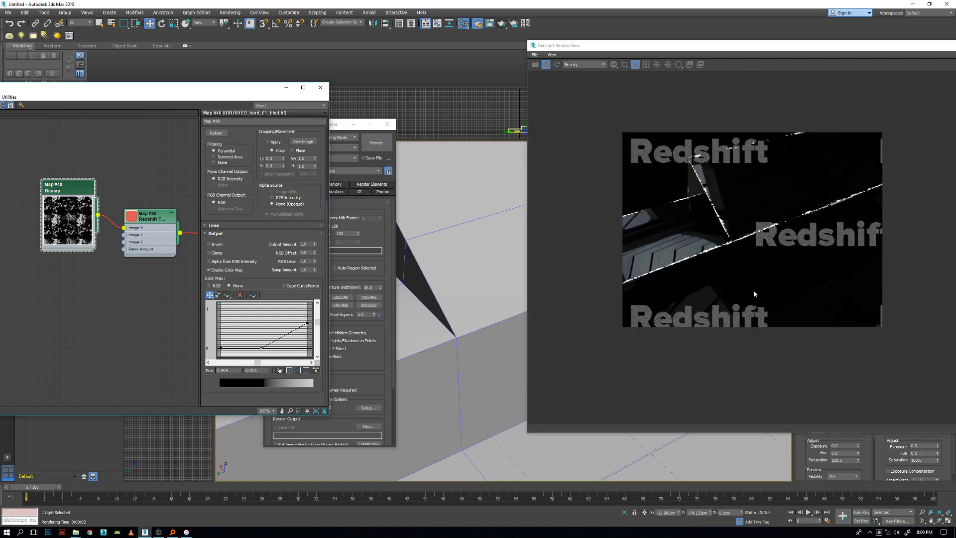
right_click(455, 275)
click(453, 252)
scroll(468, 279, down, 6)
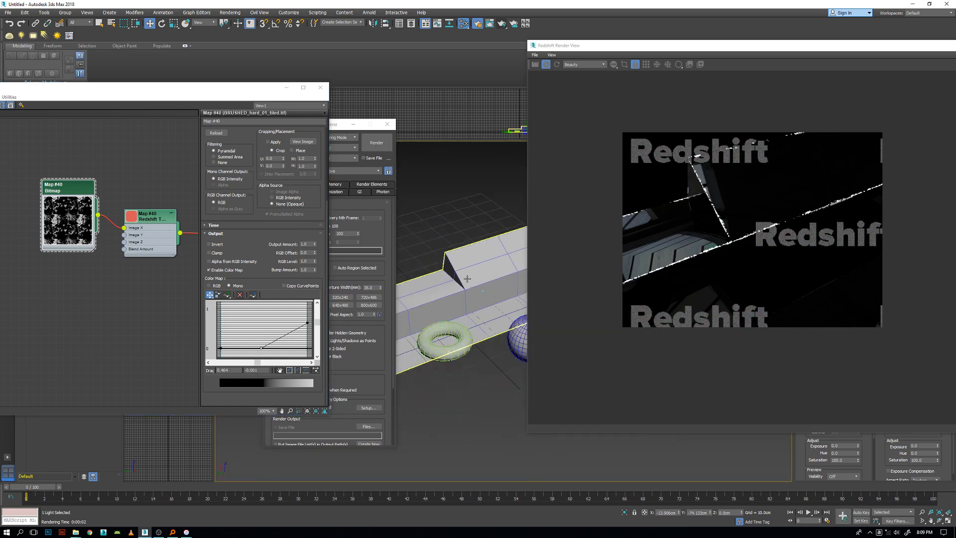
scroll(468, 279, up, 2)
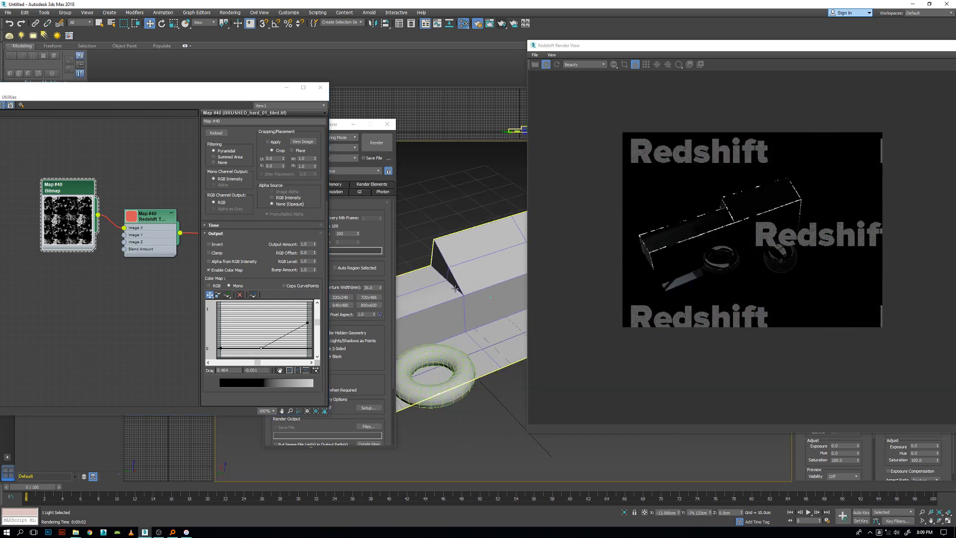
scroll(454, 289, up, 2)
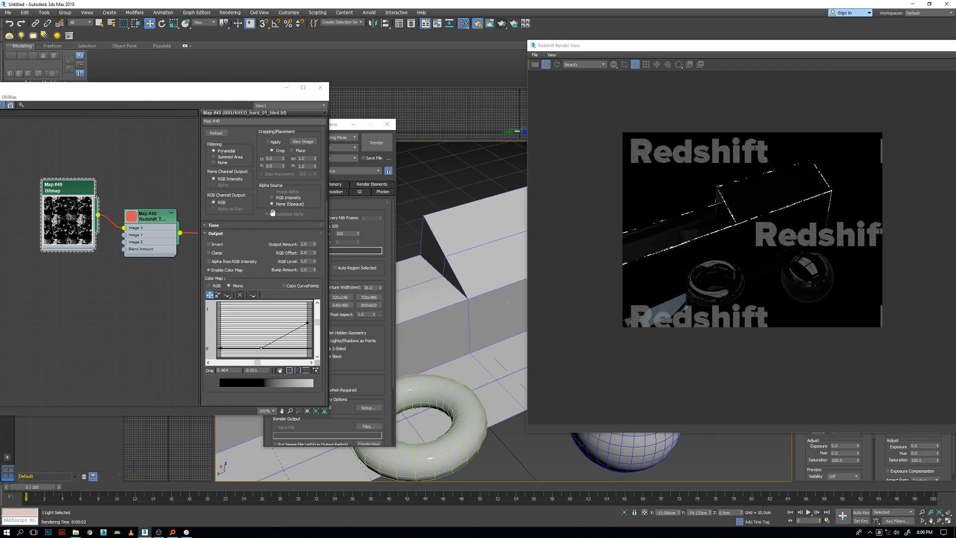
Disconnect the Curvature map from the Redshift material and spread the material nodes apart to make room.
scroll(149, 232, down, 5)
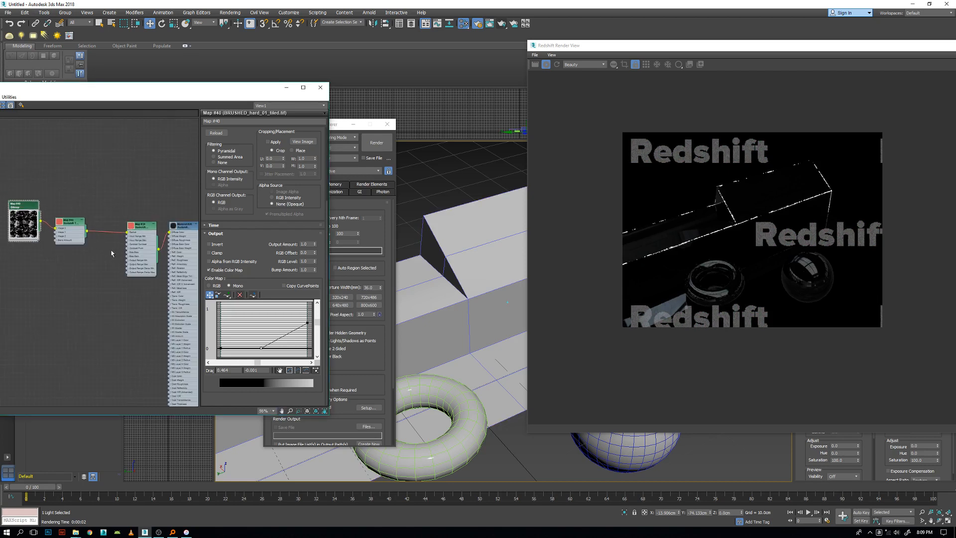
scroll(188, 275, down, 3)
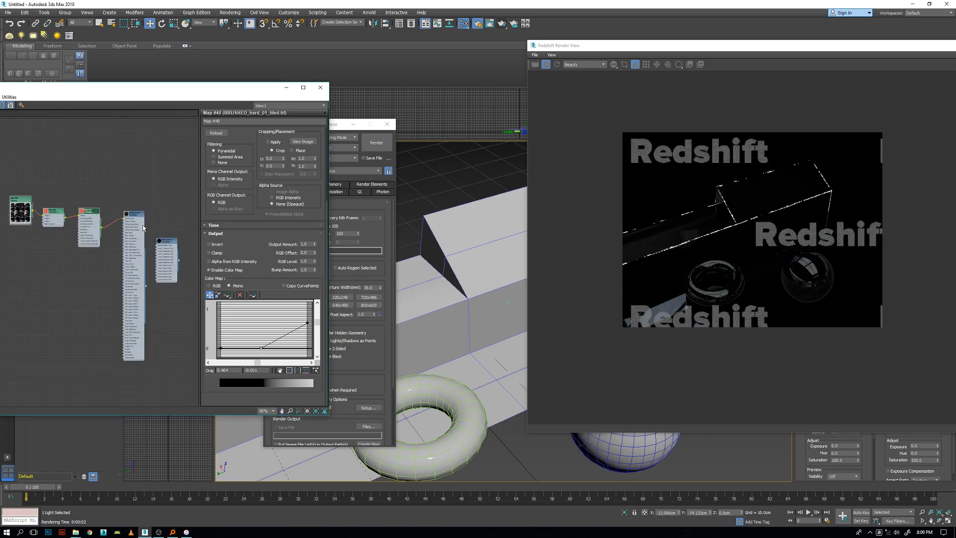
drag(123, 218, 189, 205)
drag(165, 248, 80, 293)
middle_drag(127, 255, 86, 255)
drag(140, 199, 95, 190)
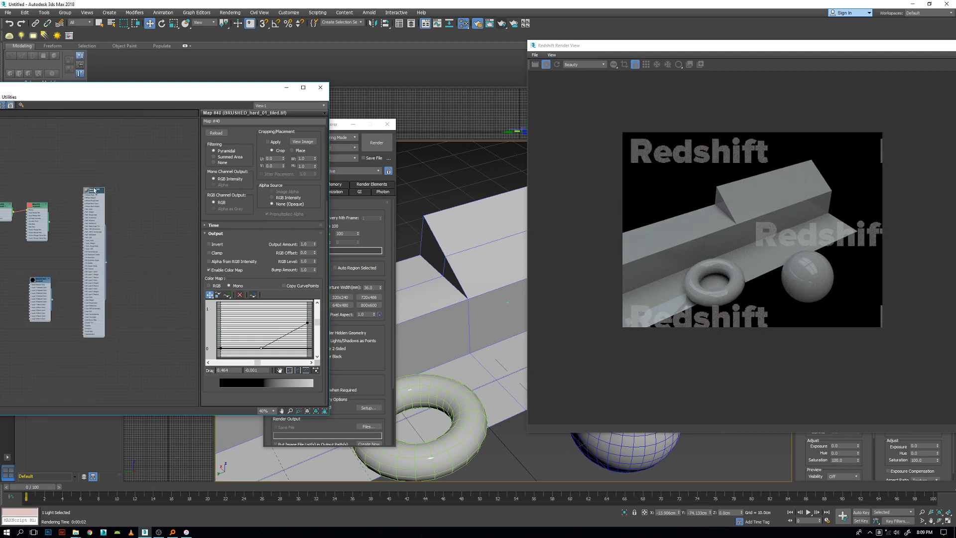
Create a Redshift Material Blender node beside the existing material and open its parameters.
right_click(141, 180)
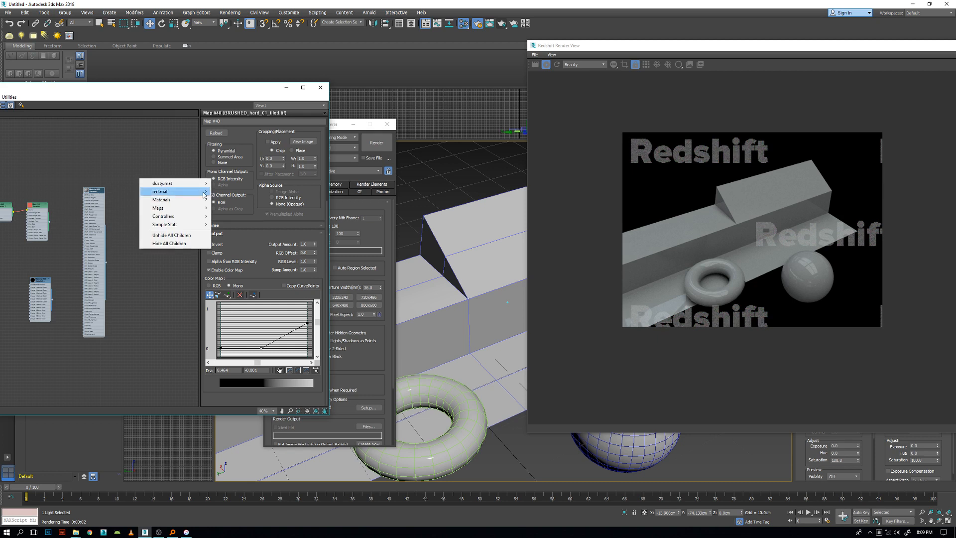
mouse_move(189, 216)
mouse_move(188, 205)
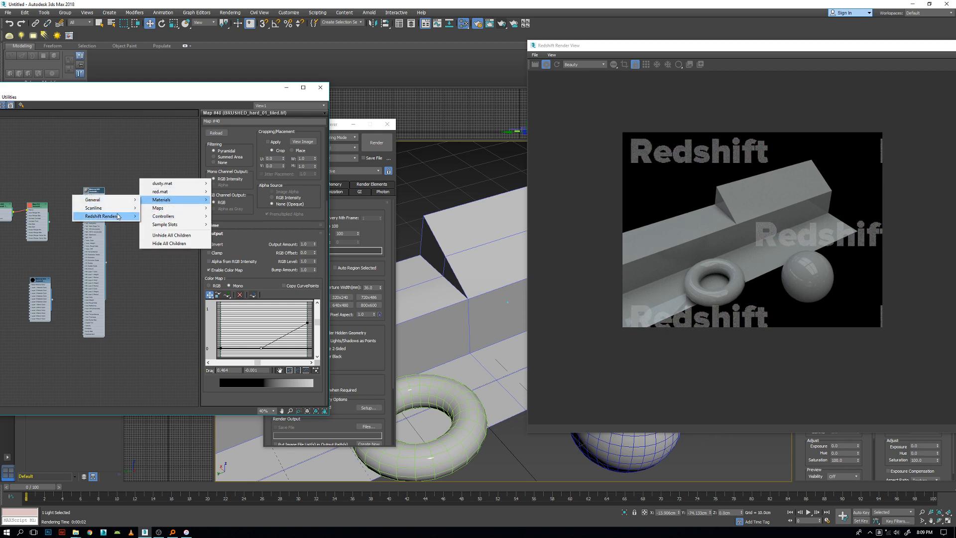
mouse_move(117, 216)
click(186, 255)
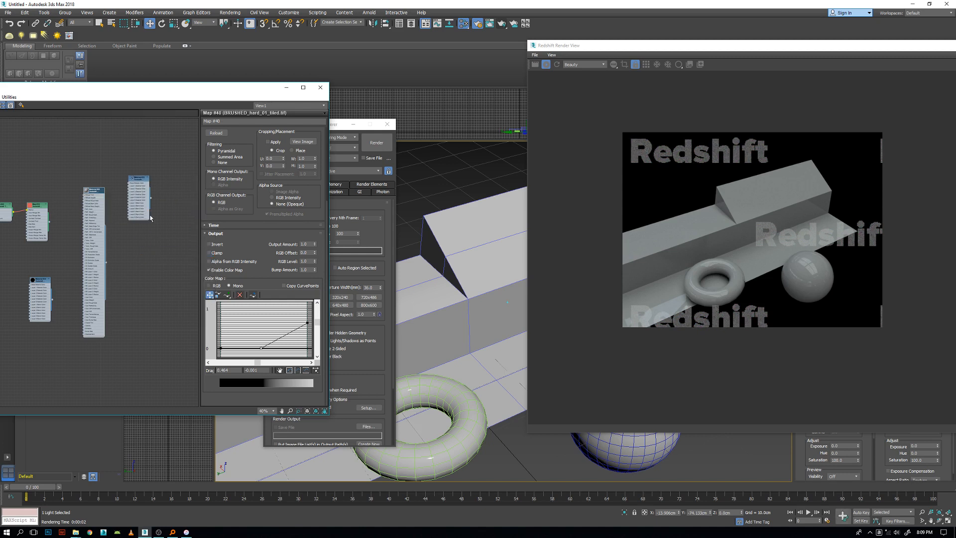
drag(138, 182, 145, 211)
scroll(144, 211, up, 2)
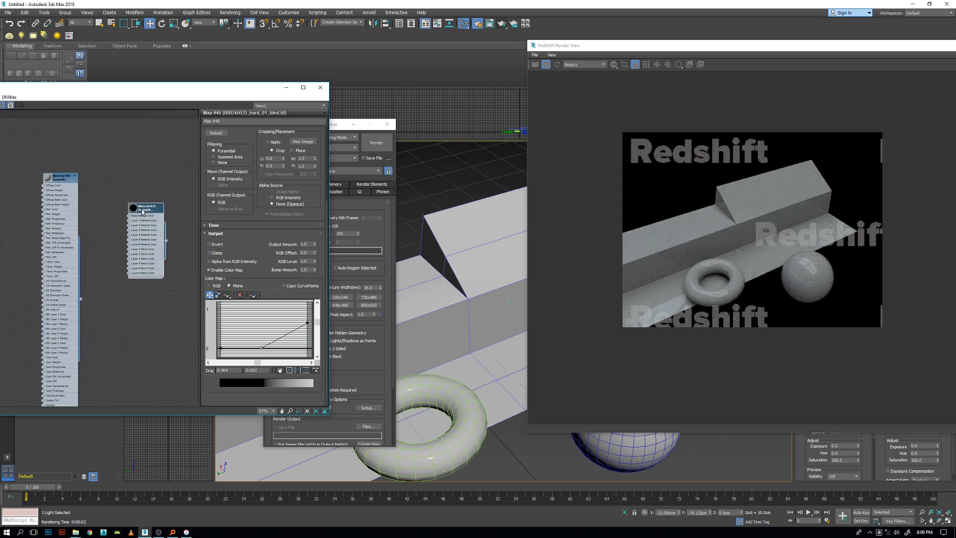
double_click(143, 212)
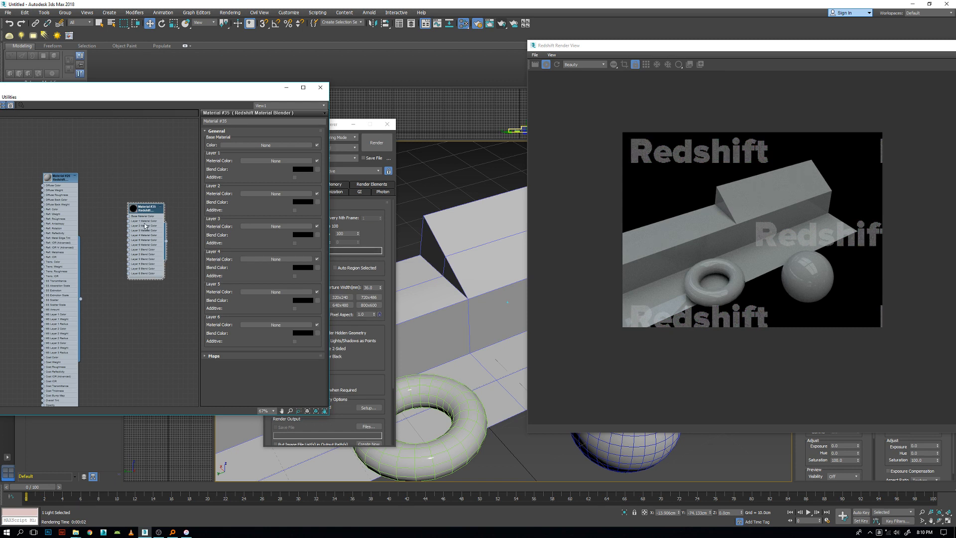
scroll(131, 225, up, 4)
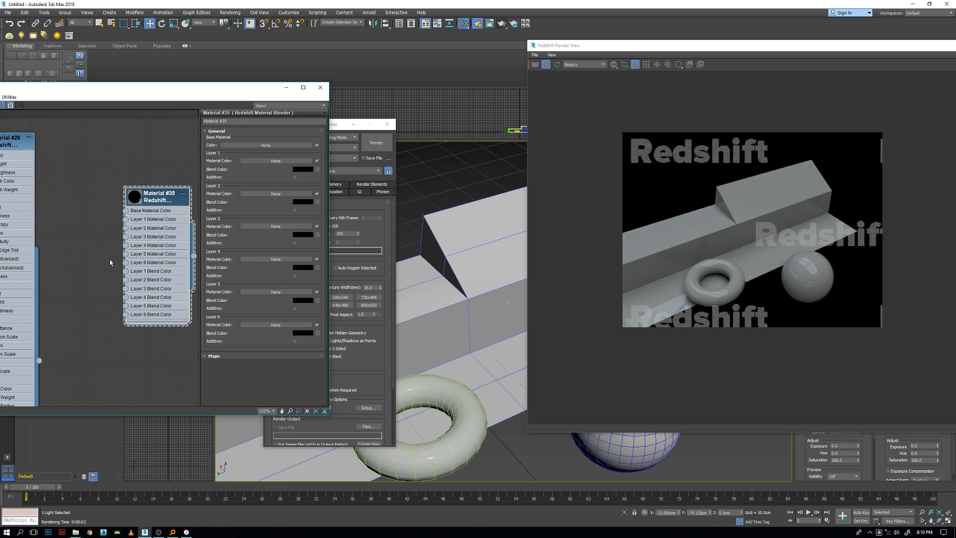
drag(144, 199, 73, 158)
mouse_move(97, 165)
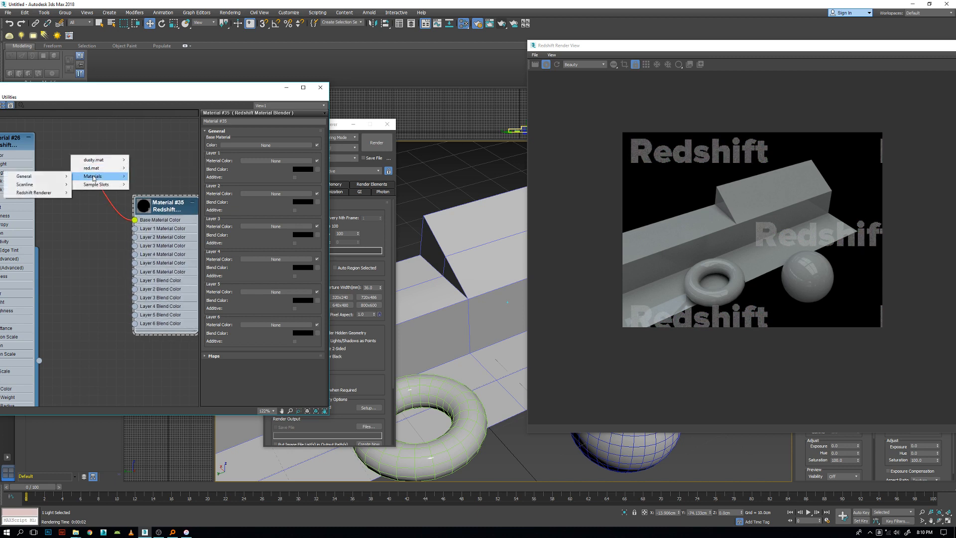
mouse_move(45, 196)
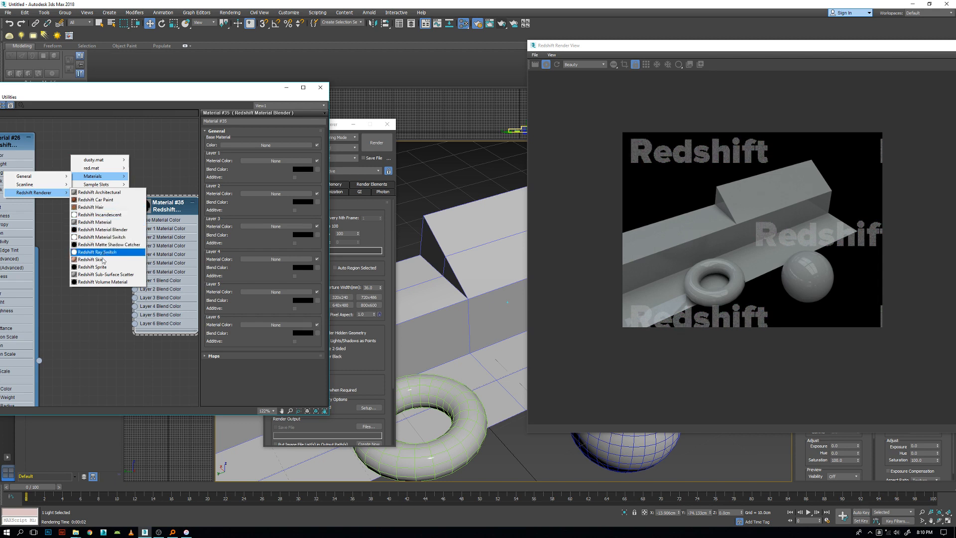
click(100, 224)
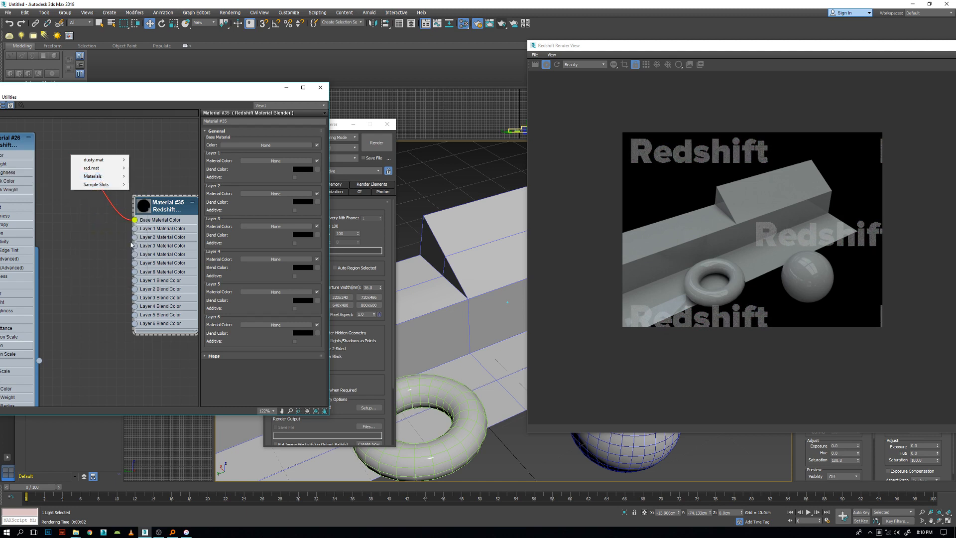
click(108, 210)
Add a new Redshift Material to the blender's Base Material Color, place it beside the blender and open its parameters.
drag(134, 220, 100, 210)
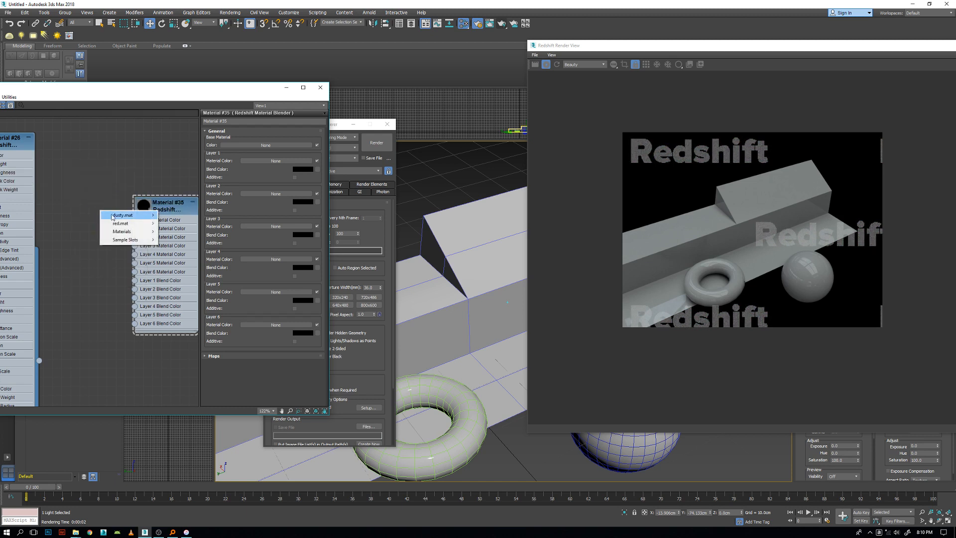
mouse_move(122, 233)
mouse_move(54, 250)
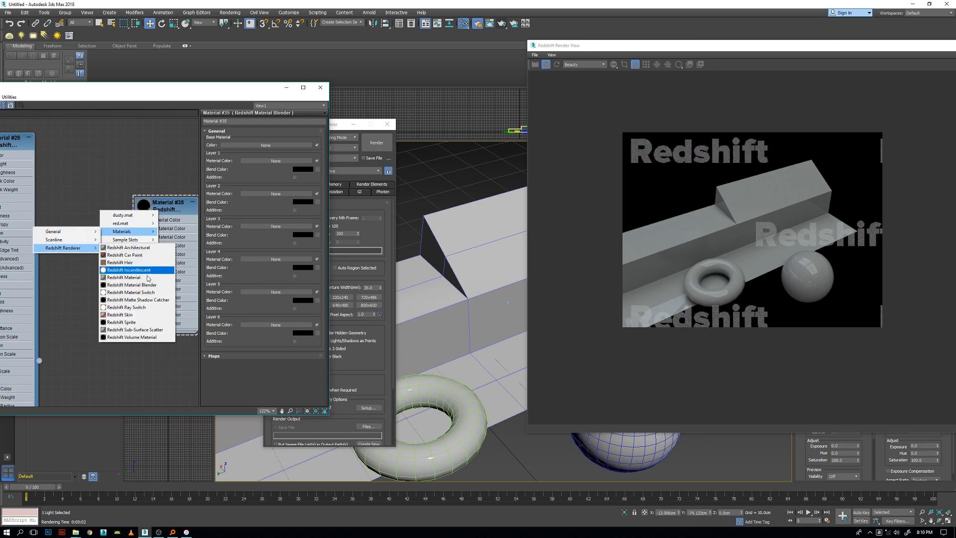
click(124, 277)
drag(105, 215, 73, 190)
double_click(74, 190)
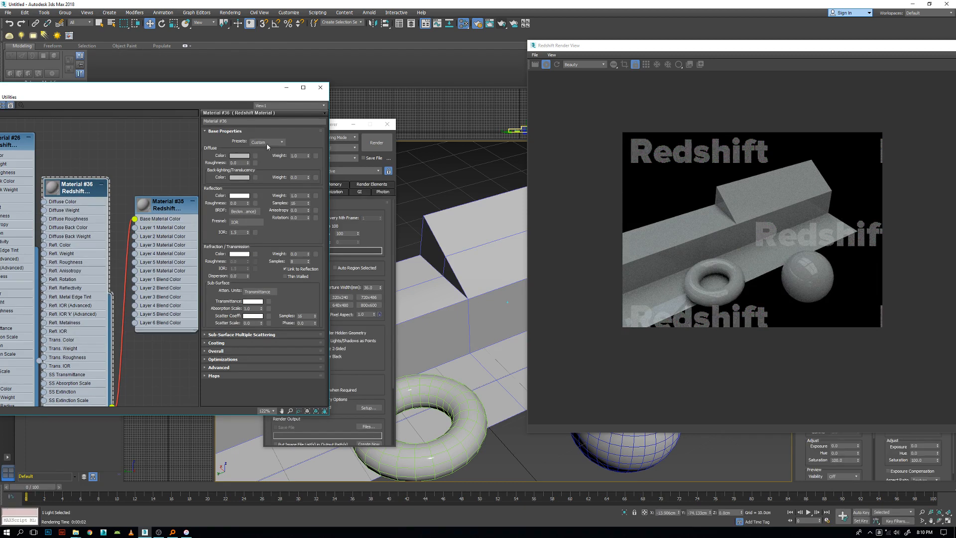
Set the new base material's preset to Iron and reposition the material and blender nodes.
click(266, 142)
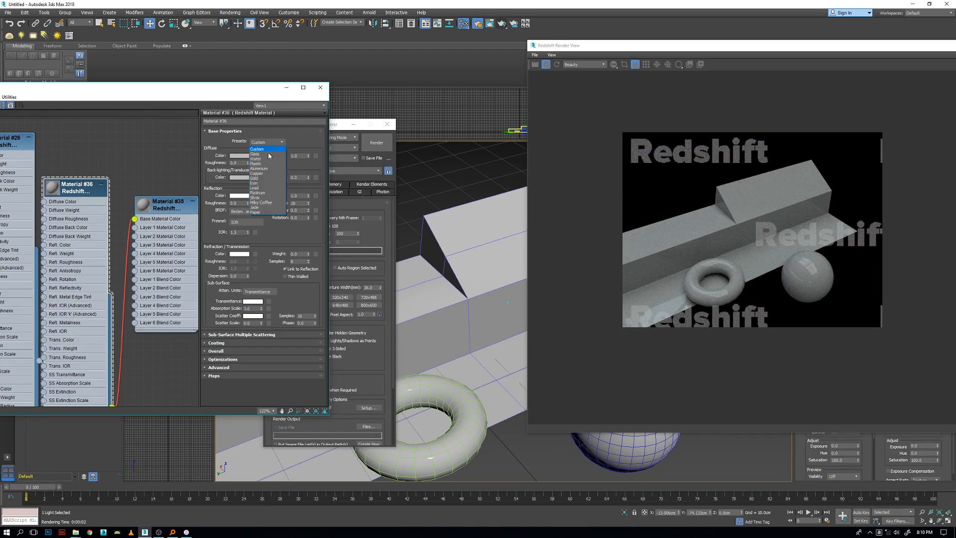
click(255, 183)
drag(75, 192, 102, 164)
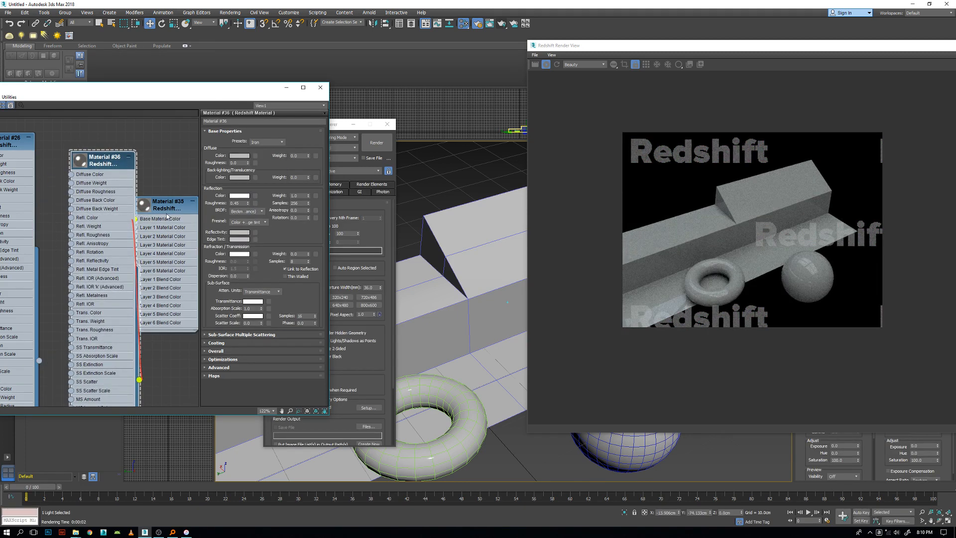
drag(168, 217, 140, 207)
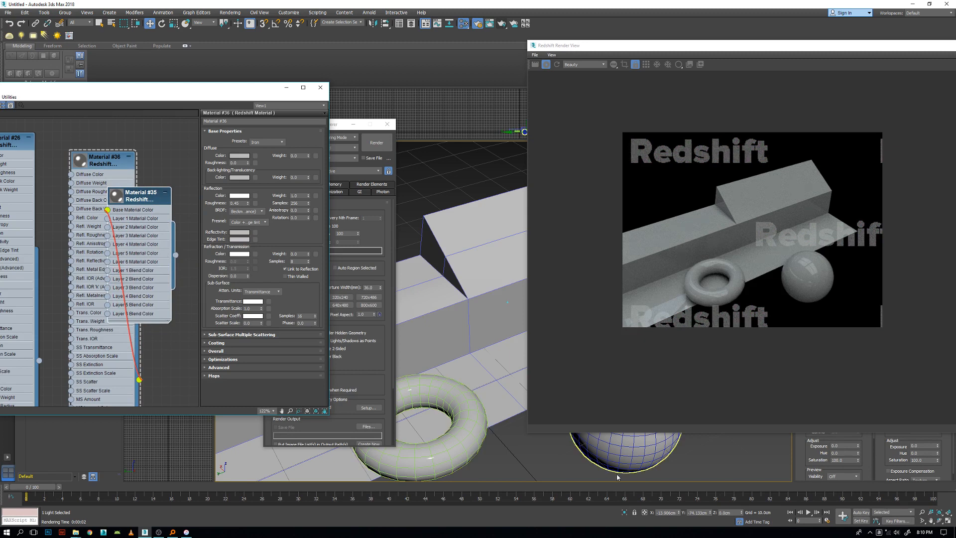
Assign the Material Blender to the beam, torus and sphere, and arrange its node clear of the iron material node.
drag(711, 469, 404, 307)
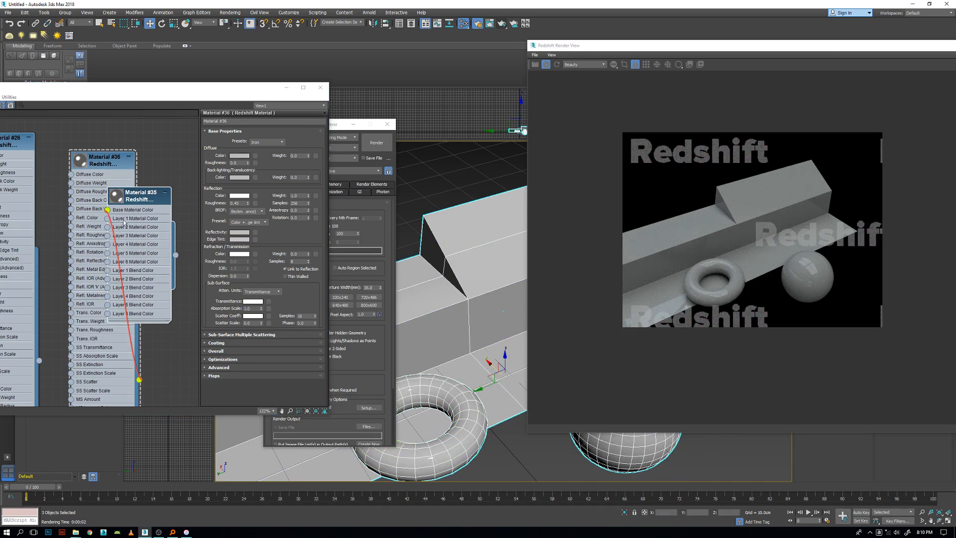
right_click(134, 196)
click(167, 208)
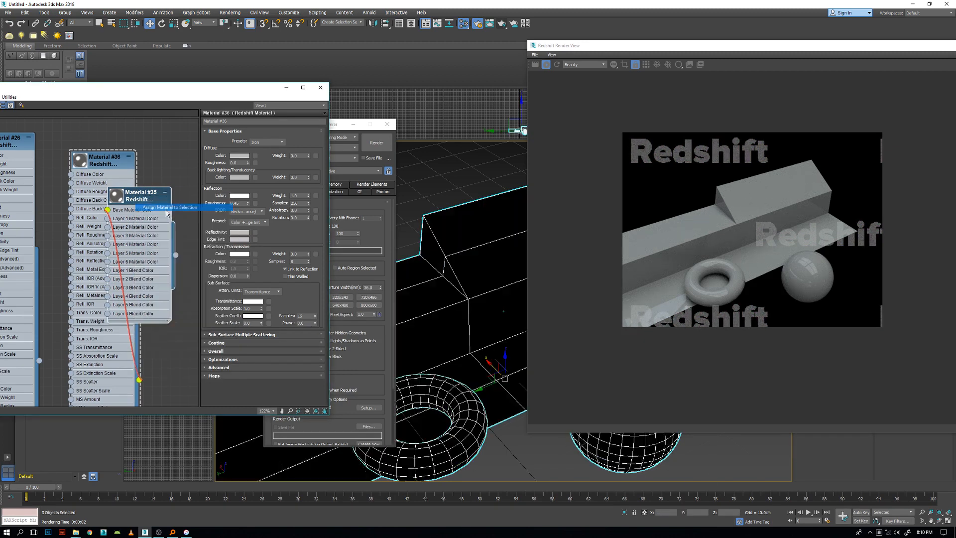
drag(134, 194, 189, 189)
drag(107, 156, 80, 155)
drag(184, 191, 147, 164)
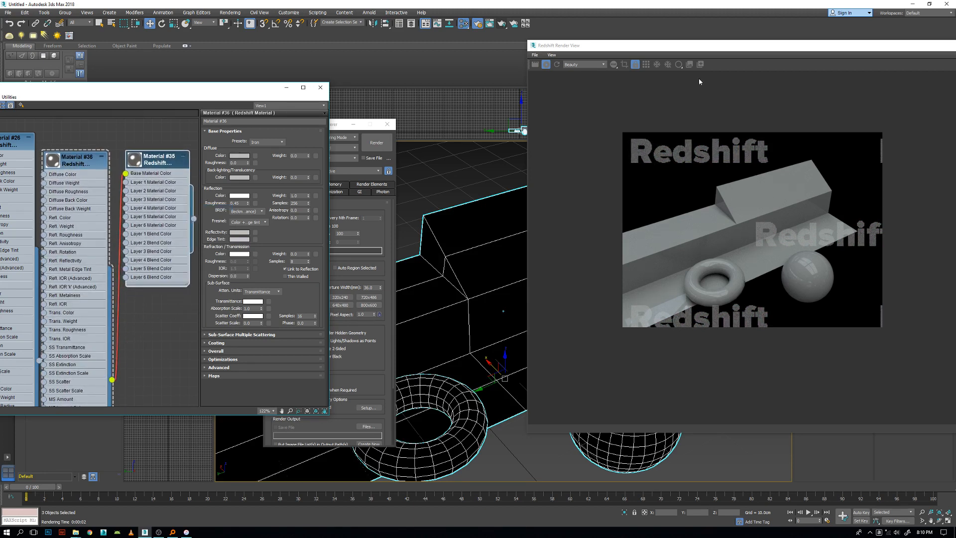
Move the Redshift Render View fully into sight and refresh the render with the new material.
drag(700, 47, 585, 117)
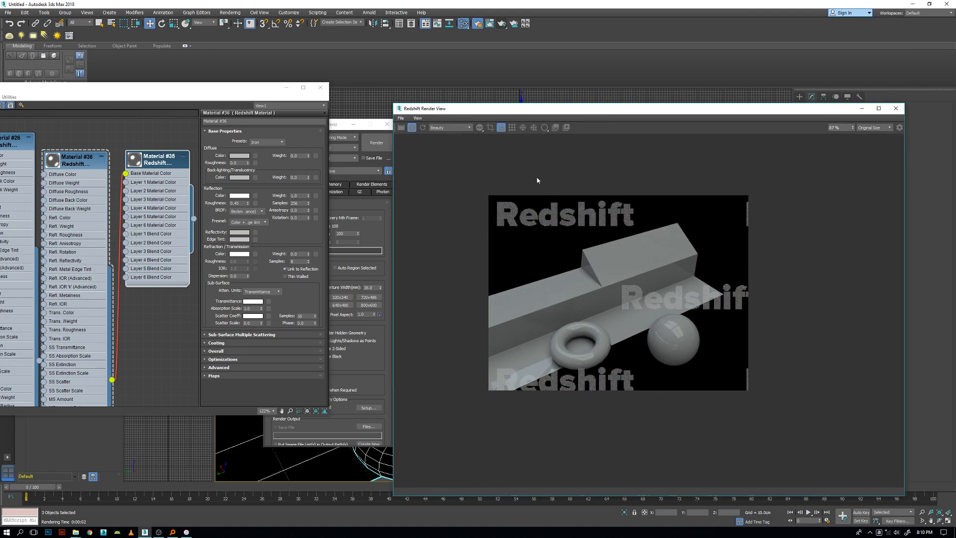
click(422, 128)
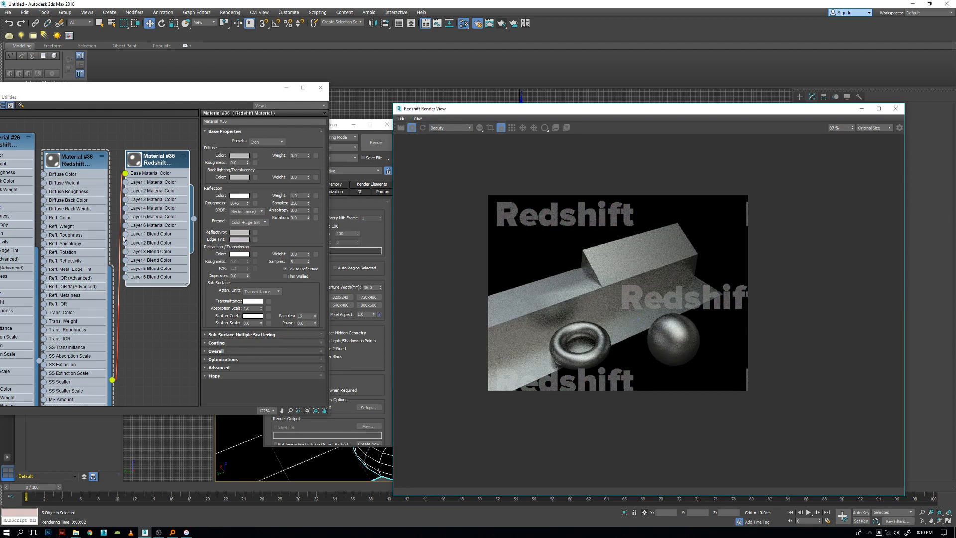
scroll(121, 233, down, 3)
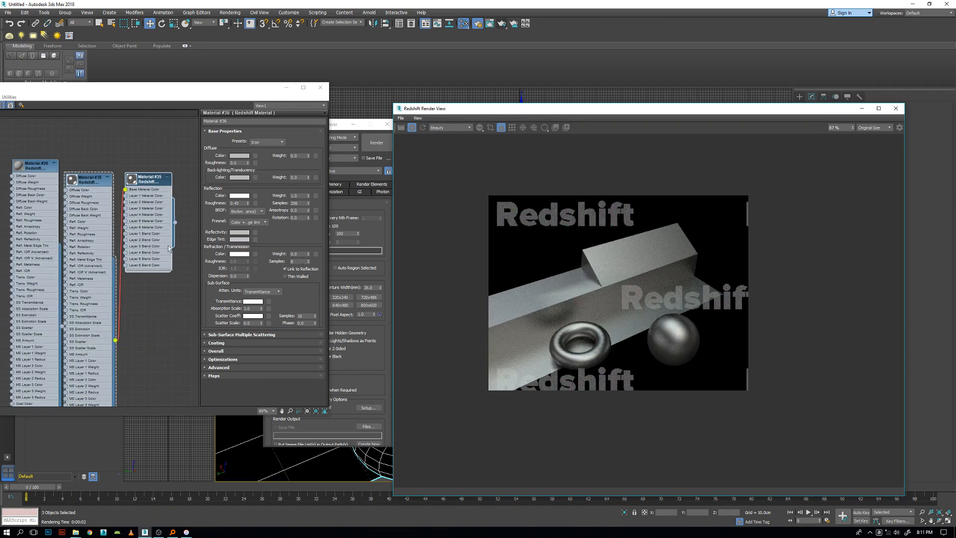
Connect the default Redshift Material to the blender's Layer 1 Material Color, position its node and open its parameters.
drag(93, 182, 91, 175)
drag(31, 167, 78, 154)
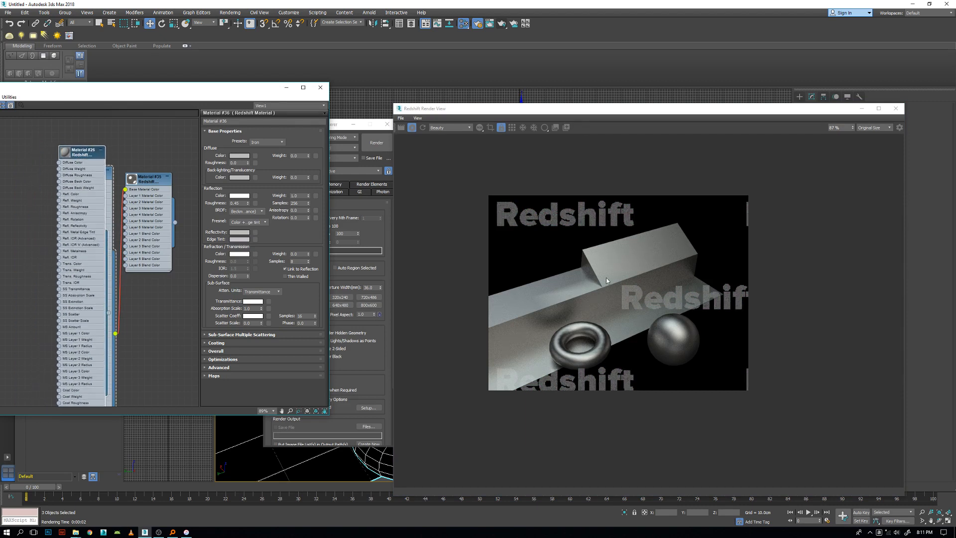
drag(72, 158, 4, 132)
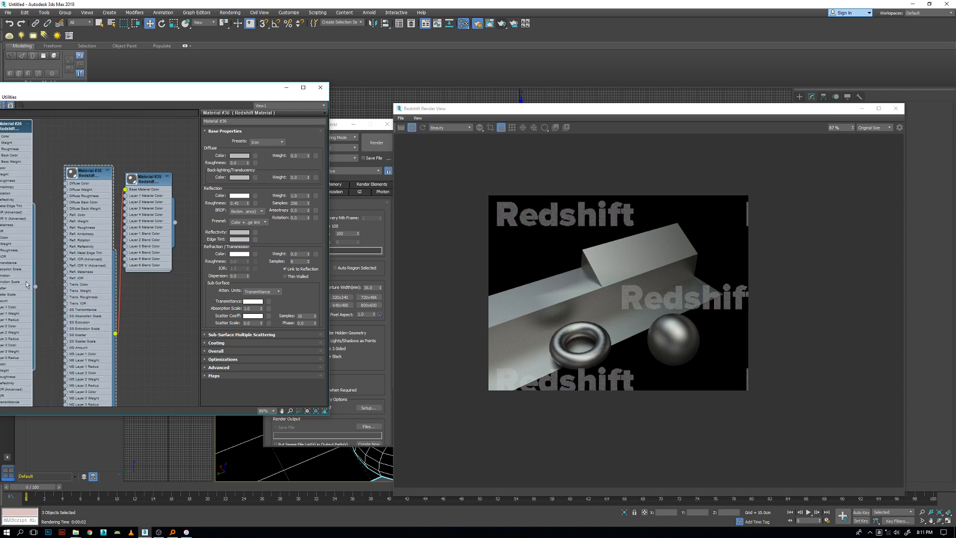
drag(36, 291, 127, 199)
drag(19, 135, 90, 145)
double_click(90, 143)
drag(86, 144, 52, 141)
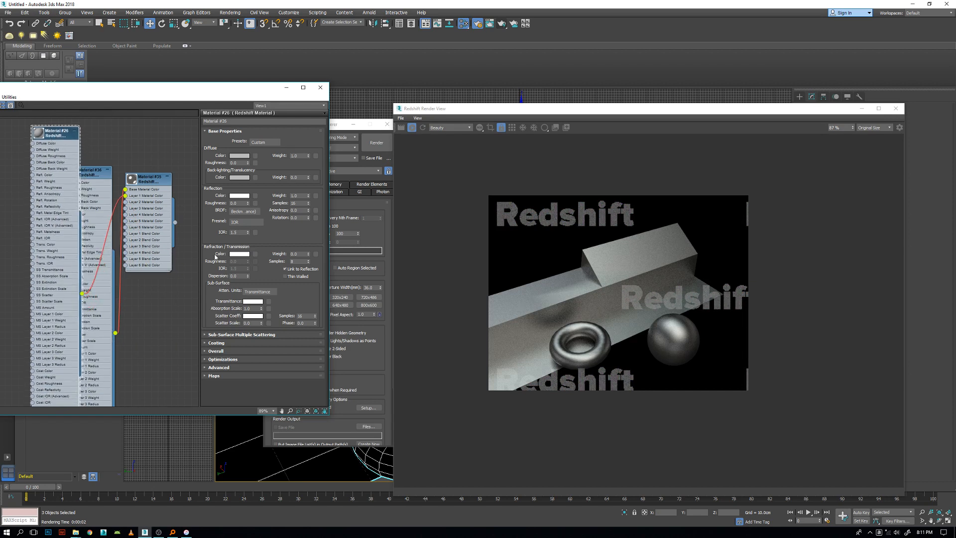
Set the Layer 1 material's diffuse color to a dark desaturated blue.
click(238, 156)
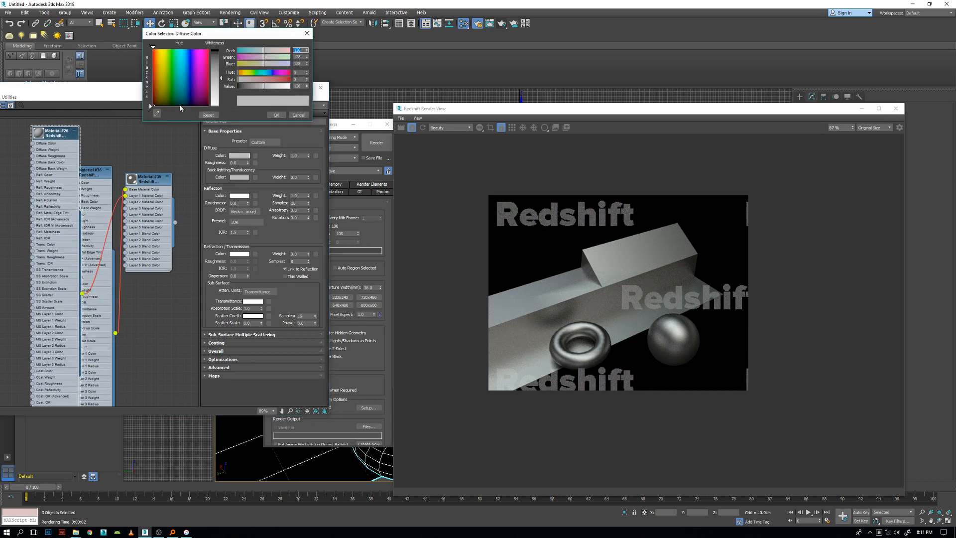
drag(187, 94, 221, 57)
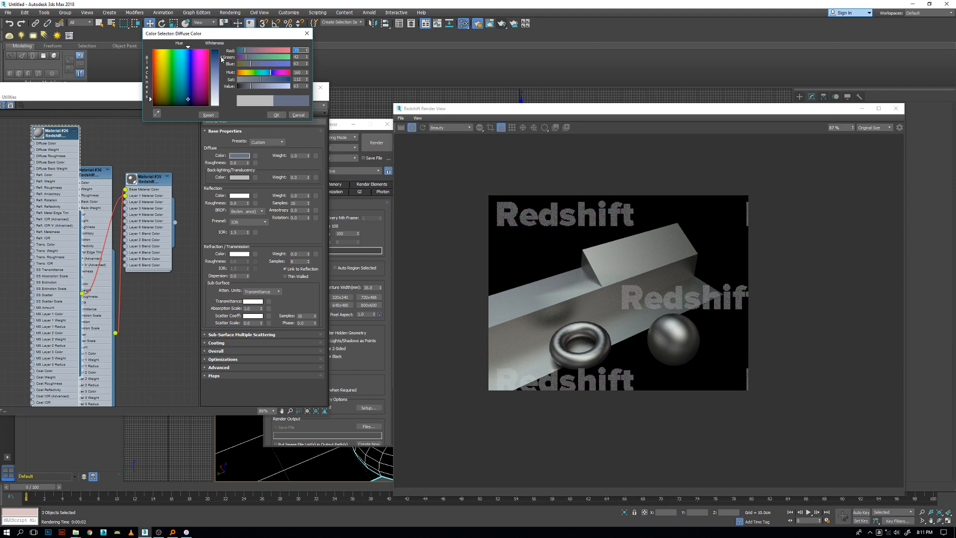
click(276, 115)
Move the Material Blender node away from the materials and set its Layer 1 Blend Color to white.
drag(141, 181, 160, 181)
double_click(155, 187)
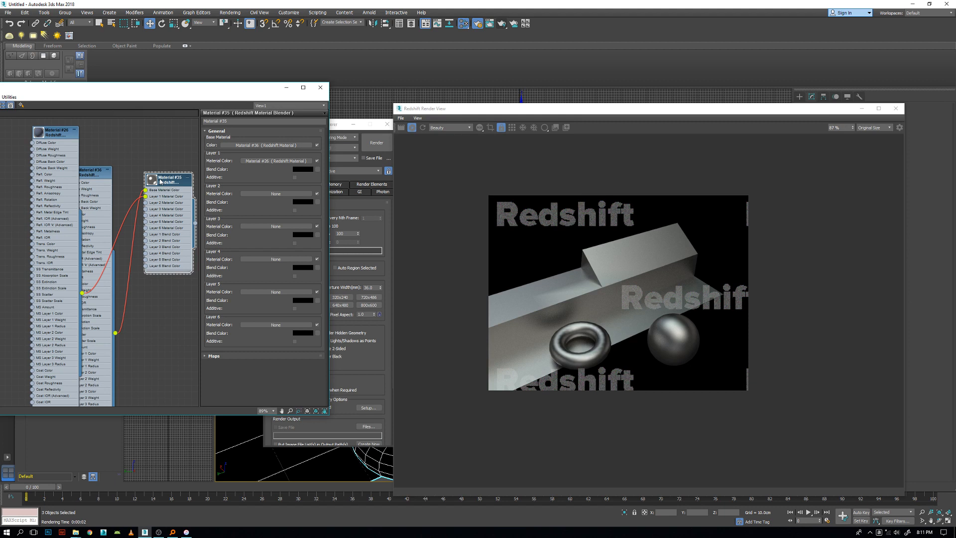
drag(159, 178, 160, 171)
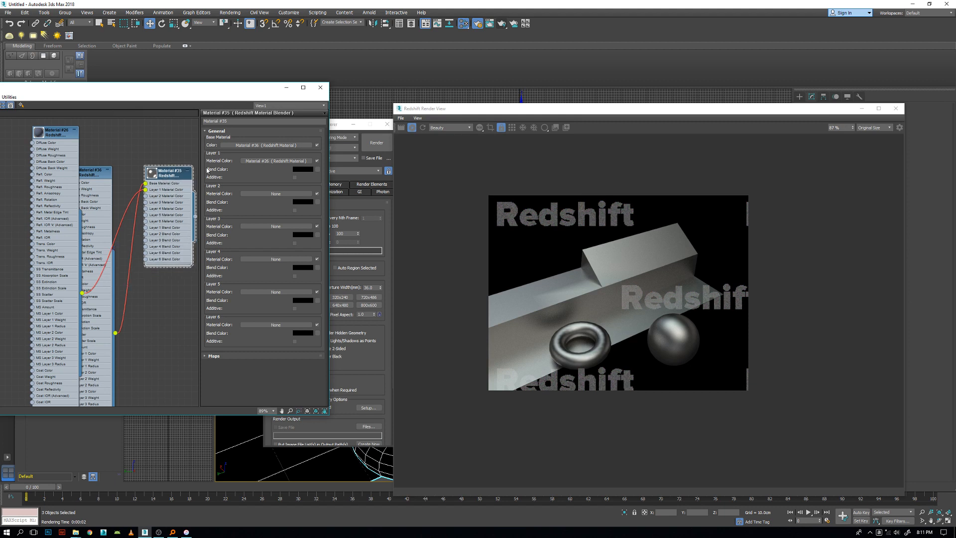
click(303, 171)
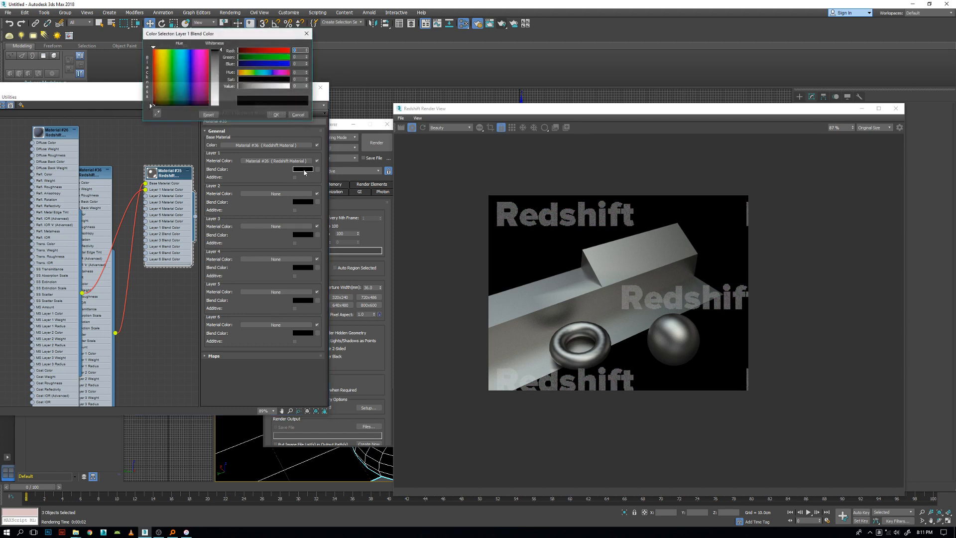
drag(216, 52, 216, 109)
click(277, 115)
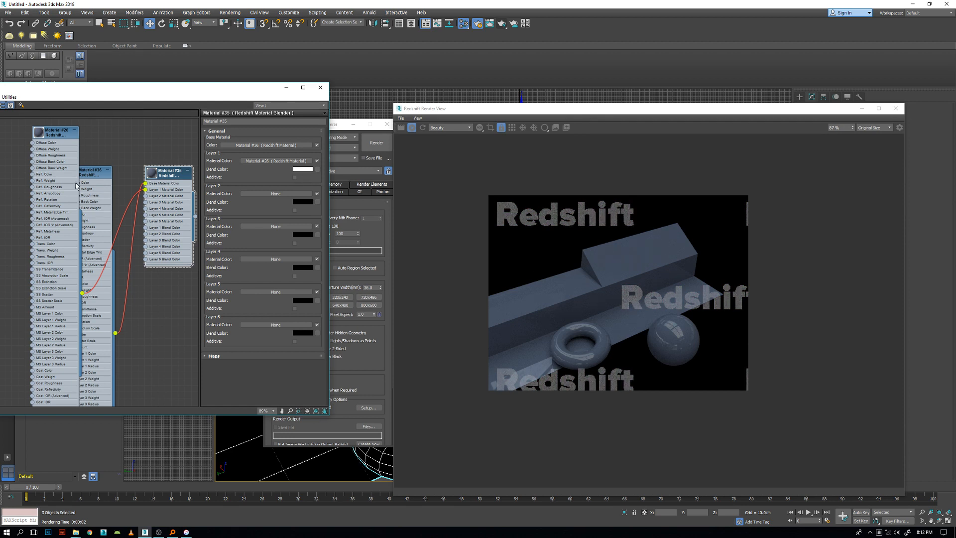
Separate the overlapping blue and iron material nodes so they stand side by side in the node view.
scroll(121, 207, down, 1)
middle_drag(94, 203, 116, 193)
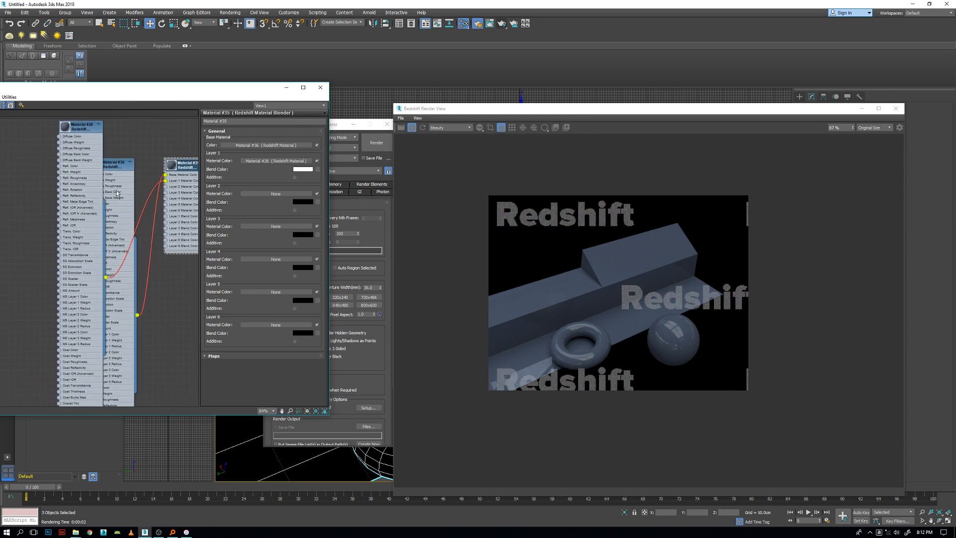
drag(77, 132, 51, 171)
scroll(95, 190, down, 6)
middle_drag(95, 190, 119, 211)
drag(12, 212, 35, 188)
middle_drag(44, 217, 119, 249)
scroll(119, 248, down, 1)
Select the grunge bitmap, triplanar and Curvature nodes together and move the chain above the material nodes.
drag(4, 218, 72, 290)
mouse_move(49, 244)
mouse_down()
mouse_move(82, 229)
mouse_move(46, 229)
mouse_up()
click(6, 274)
drag(108, 228, 110, 235)
drag(46, 232, 46, 229)
drag(5, 201, 108, 278)
middle_drag(118, 250, 51, 245)
scroll(80, 243, up, 1)
scroll(93, 241, up, 1)
scroll(50, 244, down, 1)
drag(32, 226, 146, 151)
Connect the Curvature map to the blender's Layer 1 Blend Color and inspect the beam's edges in the render.
middle_drag(172, 182, 122, 182)
scroll(122, 182, up, 2)
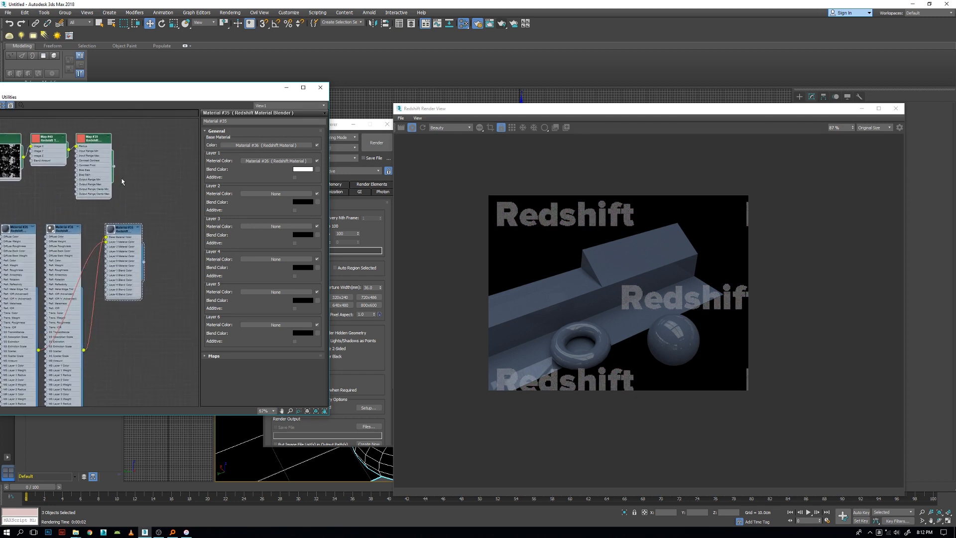
drag(127, 233, 185, 217)
drag(112, 167, 166, 255)
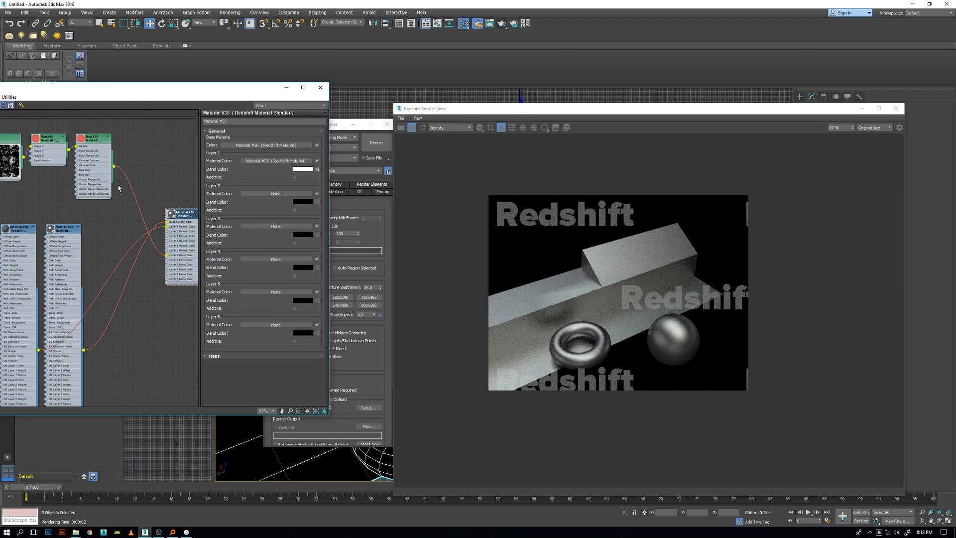
scroll(655, 279, up, 2)
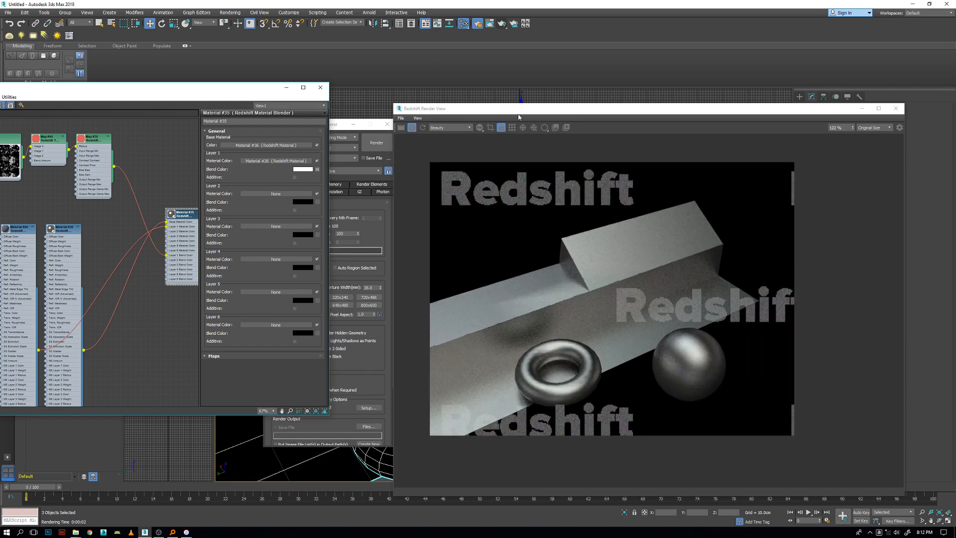
drag(521, 108, 684, 109)
scroll(463, 328, up, 5)
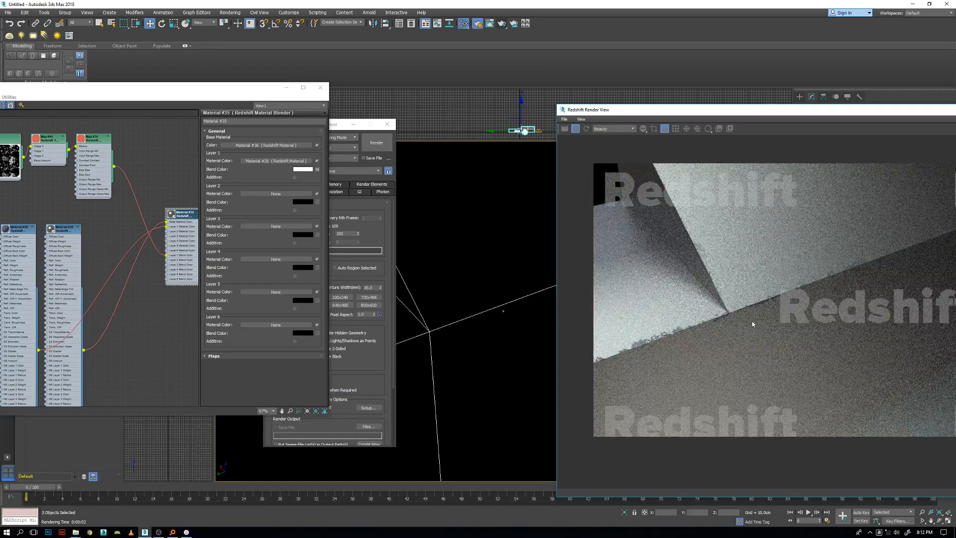
scroll(745, 307, down, 3)
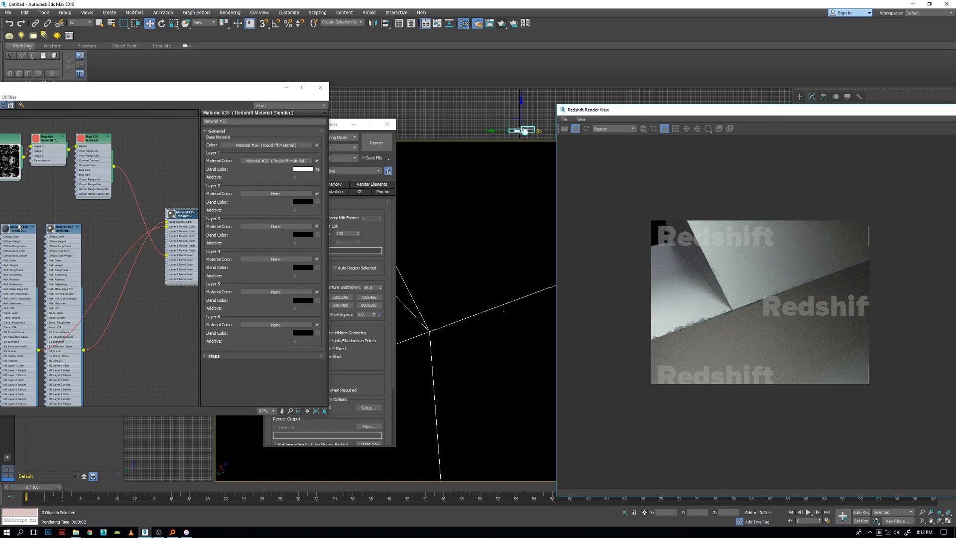
Insert an Output map between the Curvature map and the blender's Layer 1 Blend Color, with Invert enabled.
double_click(93, 143)
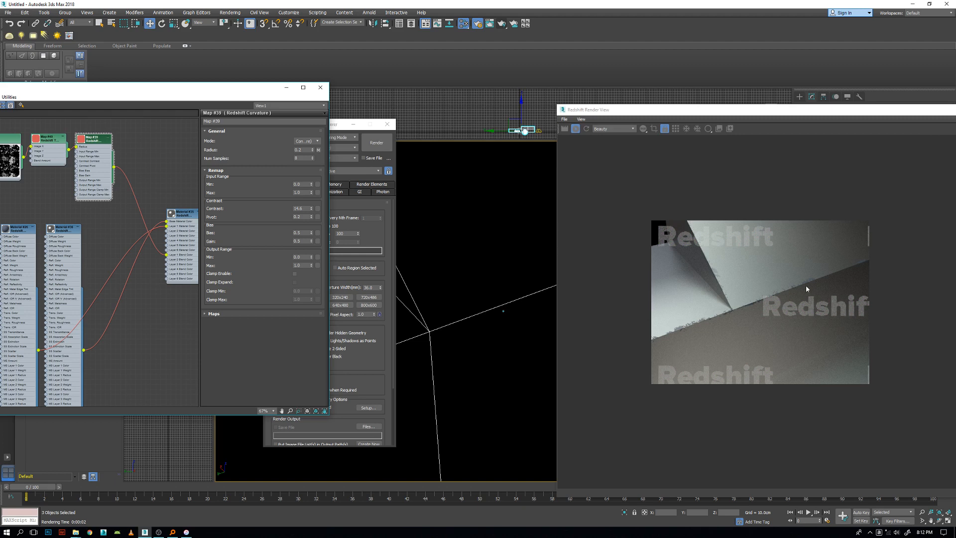
drag(132, 168, 134, 162)
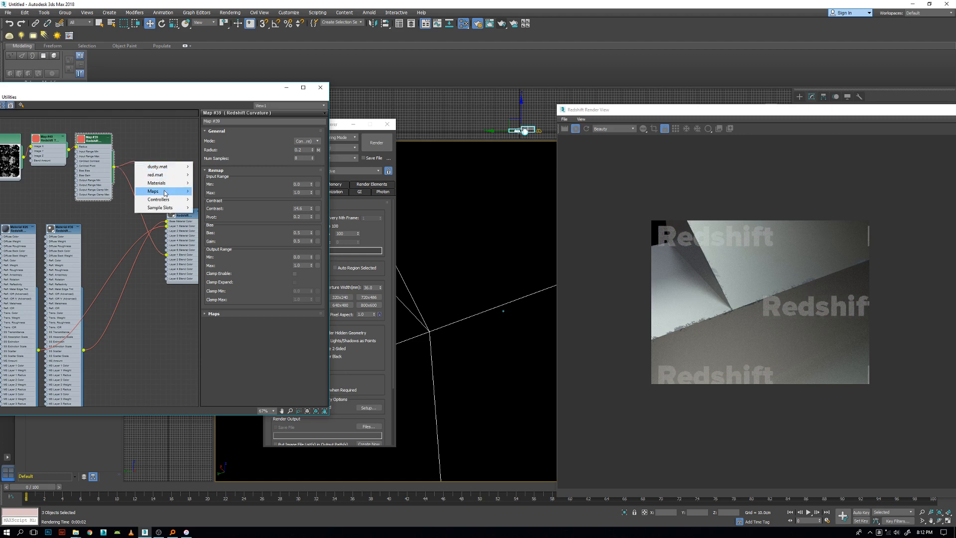
mouse_move(168, 187)
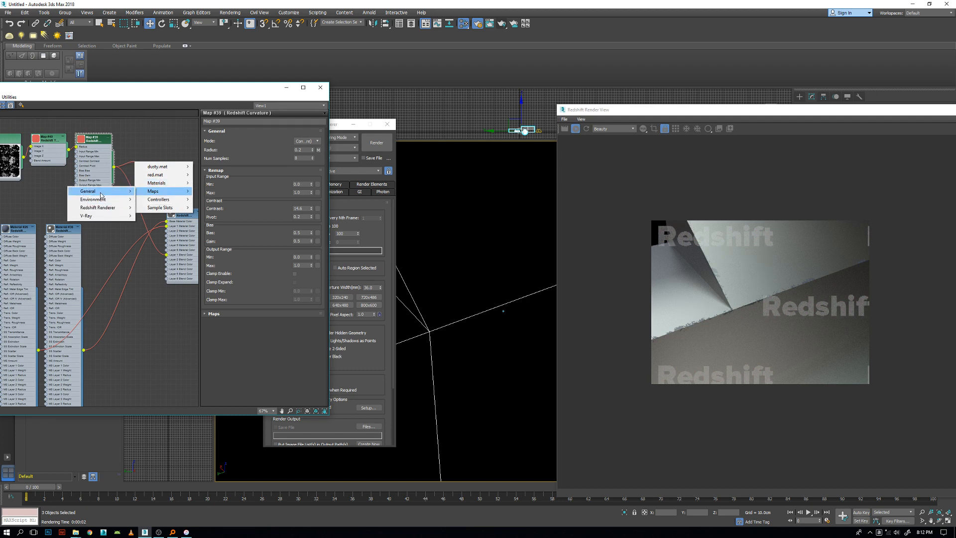
mouse_move(101, 195)
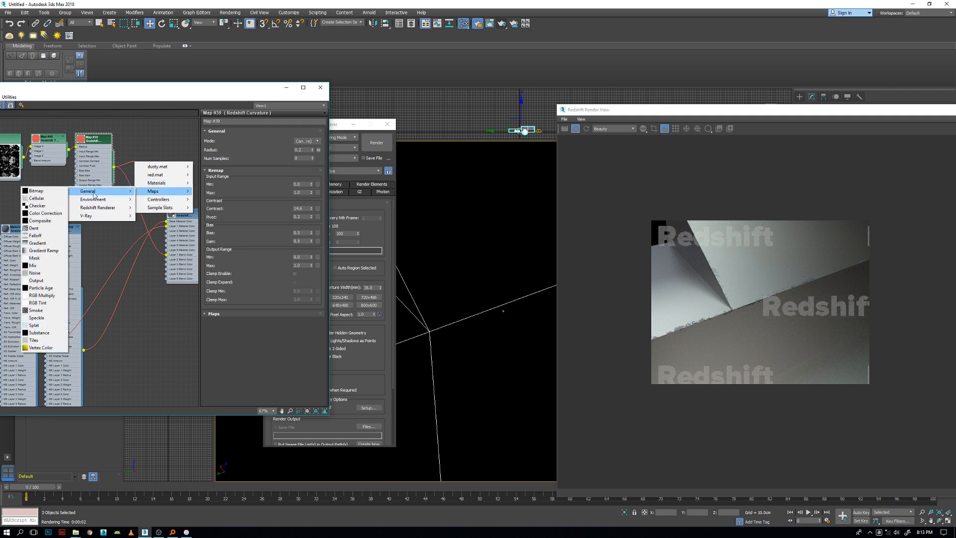
click(52, 281)
drag(152, 160, 167, 254)
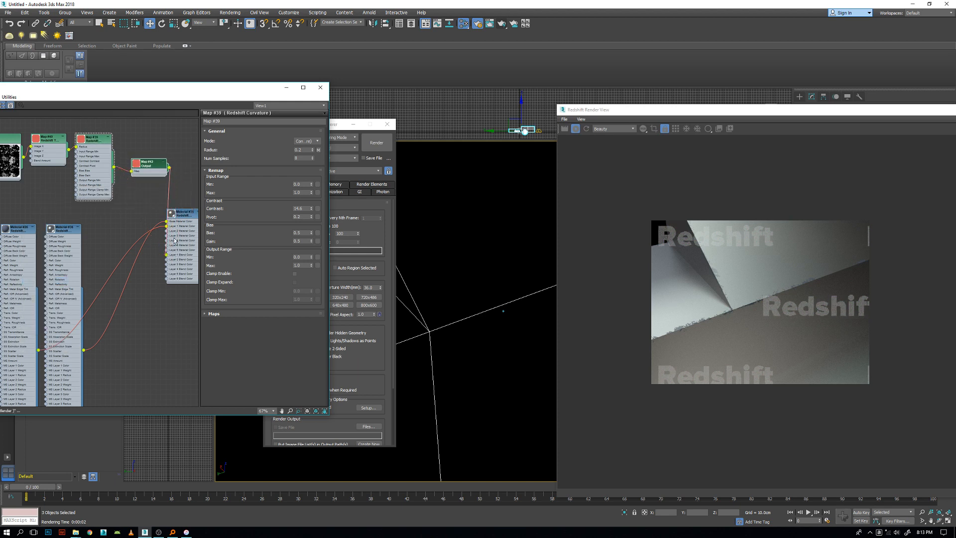
double_click(152, 168)
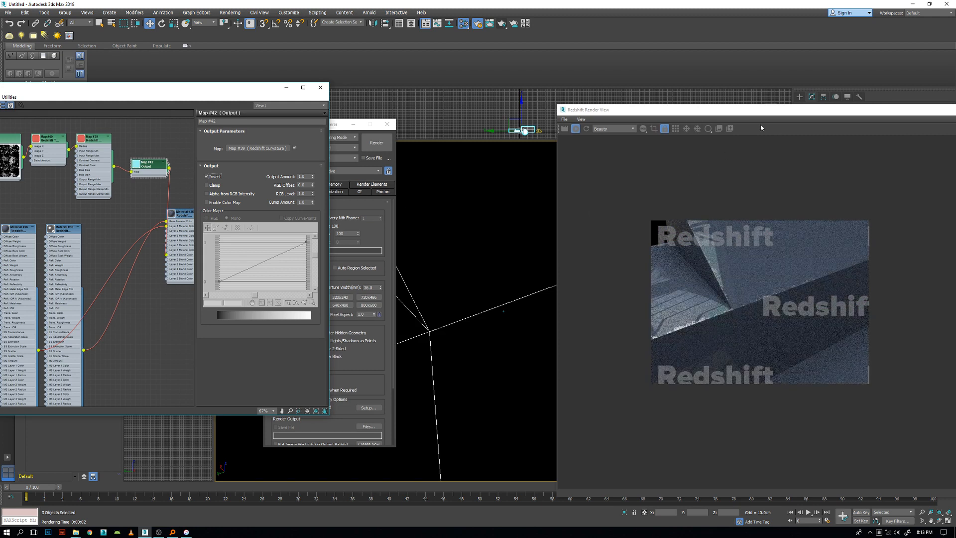
Bring the Redshift Render View fully into sight and examine the beam's worn edges from closer and wider views.
double_click(749, 112)
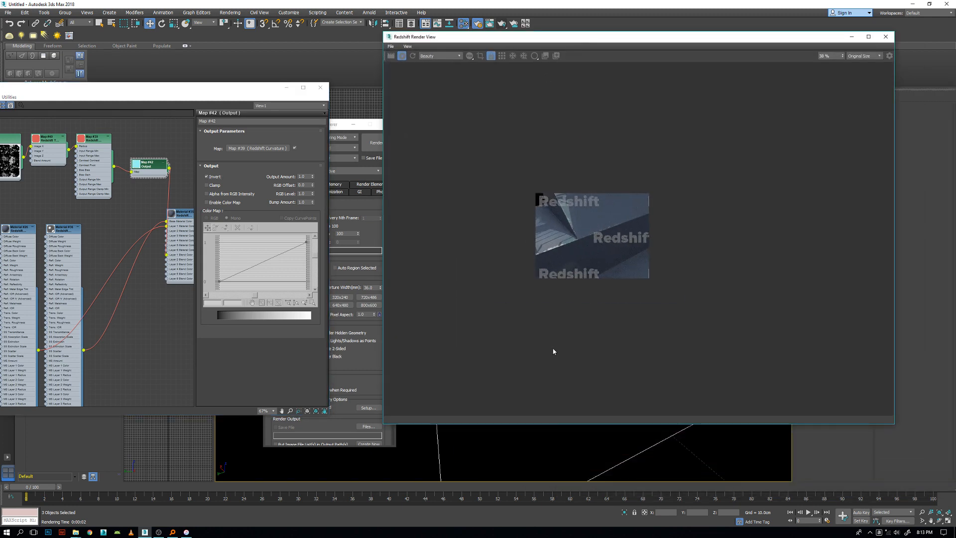
scroll(522, 450, down, 2)
scroll(528, 443, up, 2)
mouse_move(527, 443)
middle_down()
mouse_move(516, 419)
mouse_move(513, 430)
middle_up()
scroll(596, 236, up, 5)
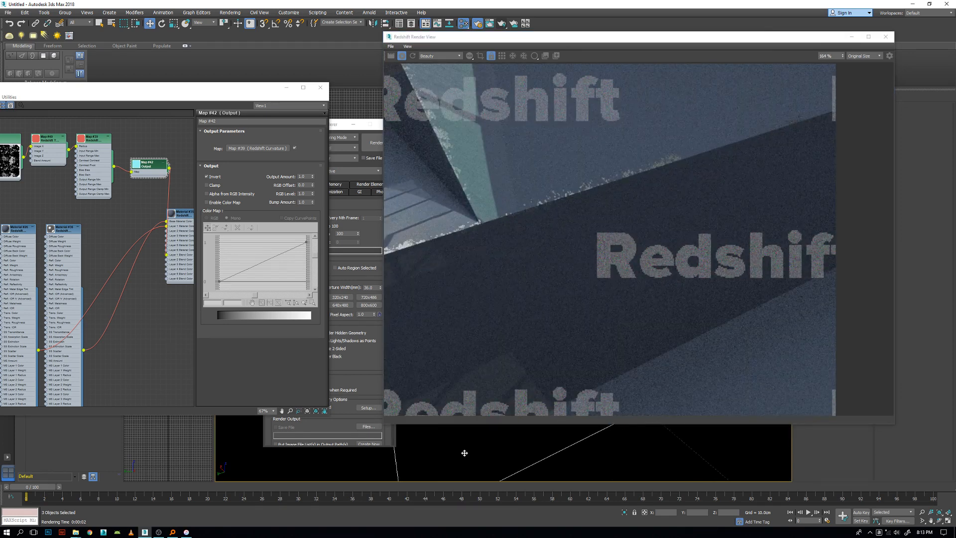
scroll(465, 453, down, 3)
middle_drag(556, 331, 586, 325)
scroll(584, 299, up, 1)
scroll(521, 445, up, 1)
middle_drag(521, 444, 535, 445)
scroll(535, 445, down, 1)
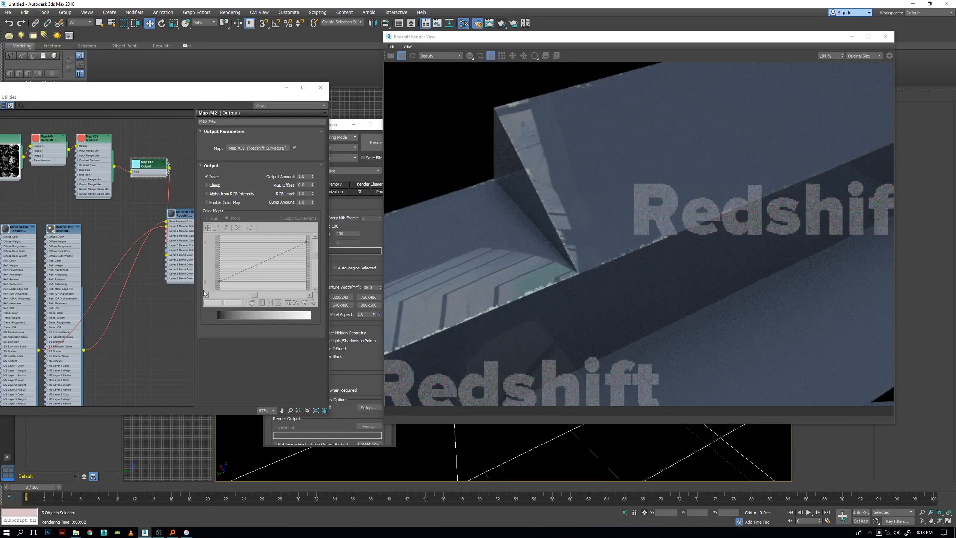
Move the middle point of the grunge bitmap's output color map curve to about 0.29, 0.25 and check the edges.
scroll(63, 252, down, 3)
middle_drag(62, 252, 99, 257)
scroll(98, 257, up, 1)
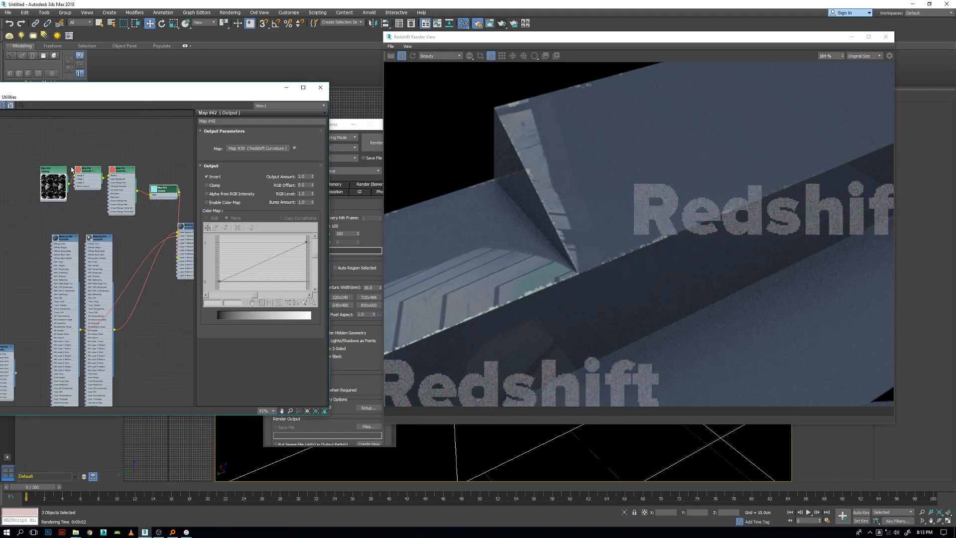
double_click(54, 173)
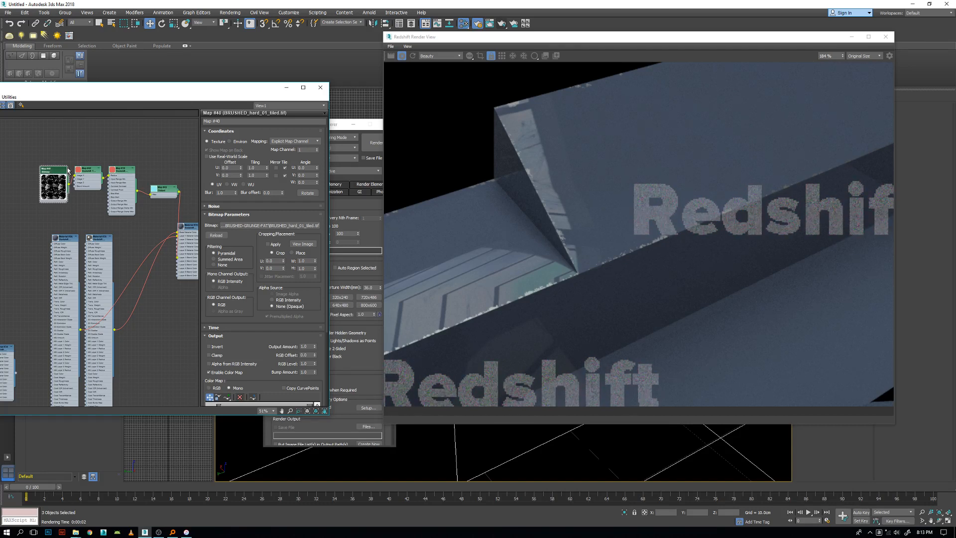
drag(246, 340, 243, 157)
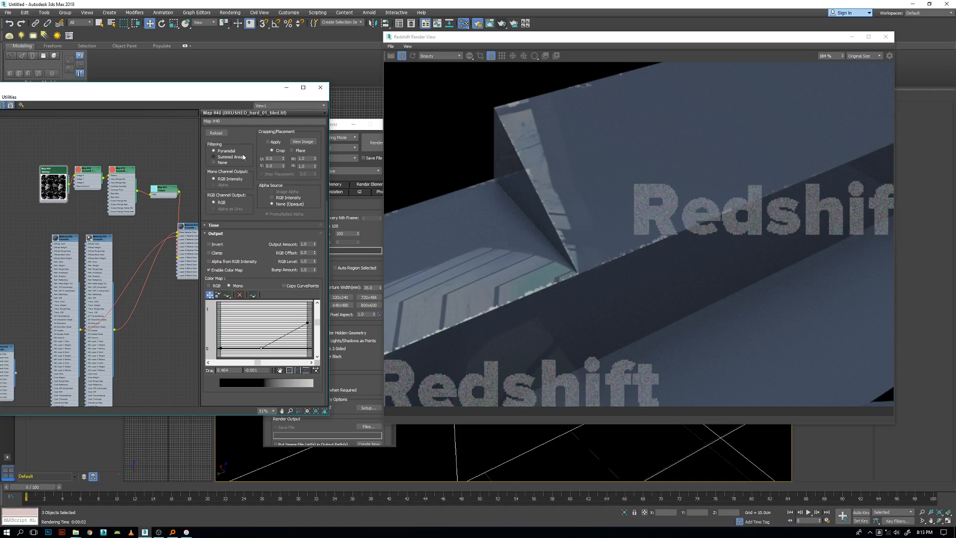
drag(261, 347, 254, 340)
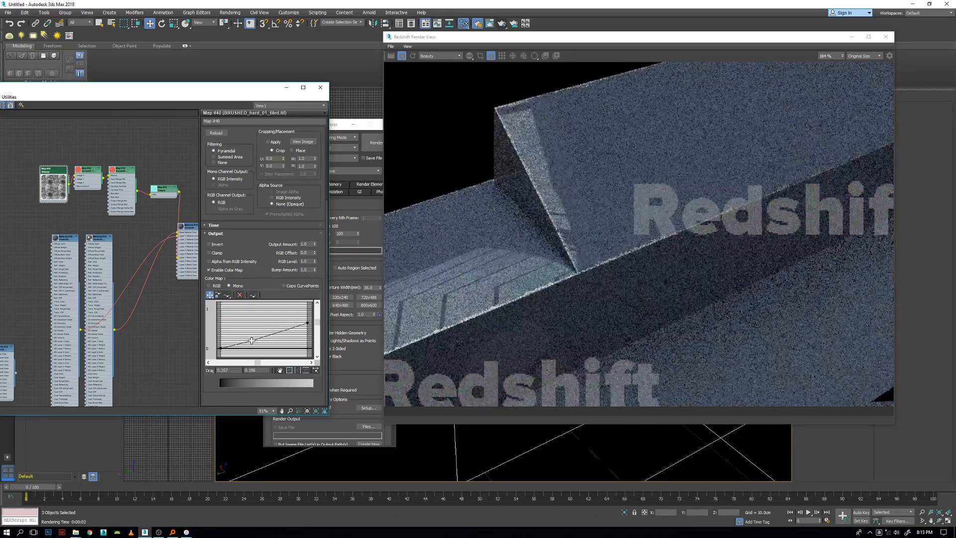
drag(251, 340, 248, 339)
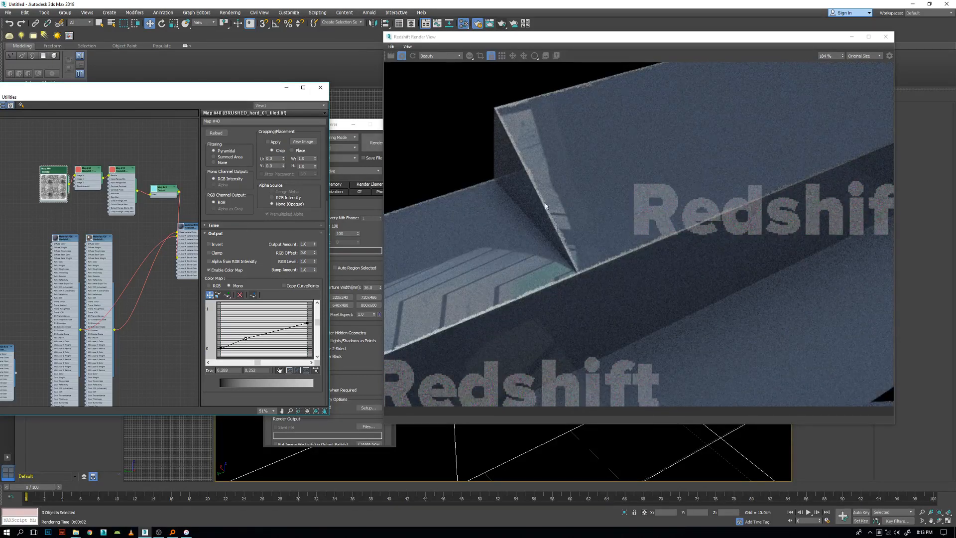
scroll(572, 254, down, 3)
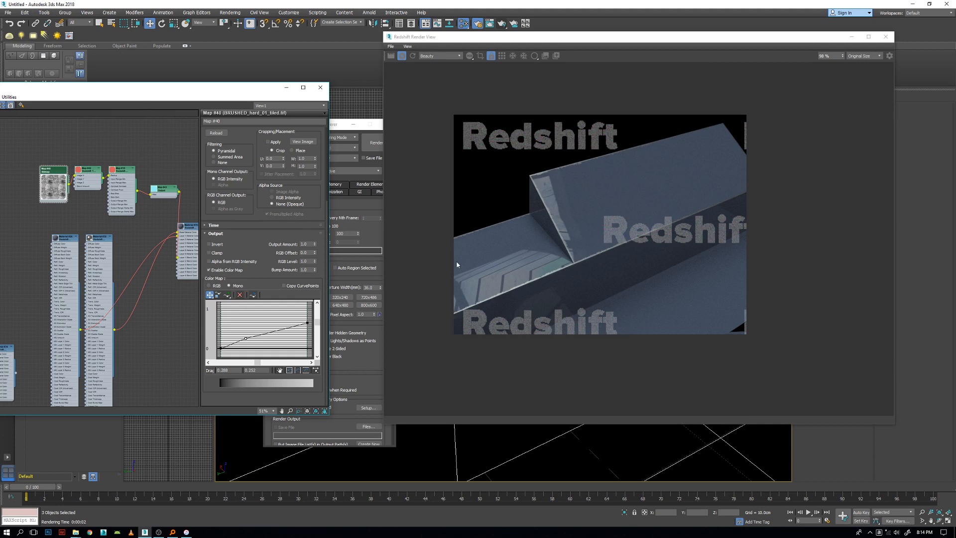
Select the grunge bitmap, triplanar, Curvature and Output nodes and shift them farther from the Material Blender.
drag(169, 211, 93, 187)
drag(13, 170, 16, 167)
click(135, 146)
click(193, 234)
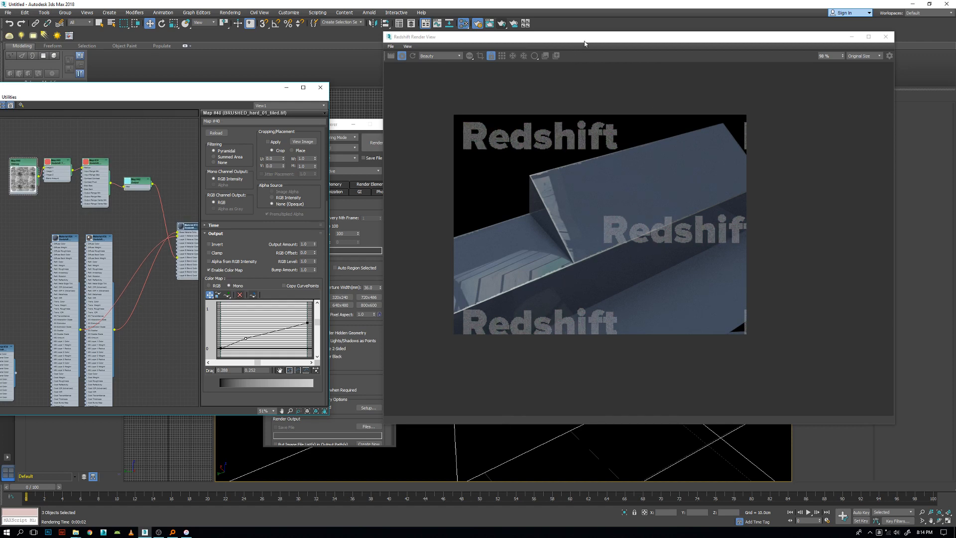
Select the beam and move the Redshift Render View clear of its modifier stack, with the whole beam in view.
drag(584, 44, 649, 23)
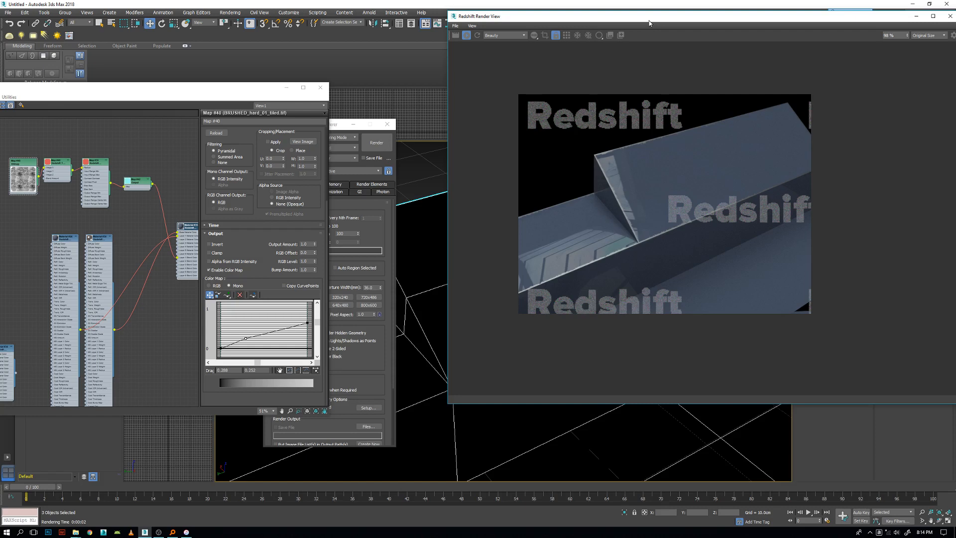
click(417, 325)
scroll(622, 234, up, 4)
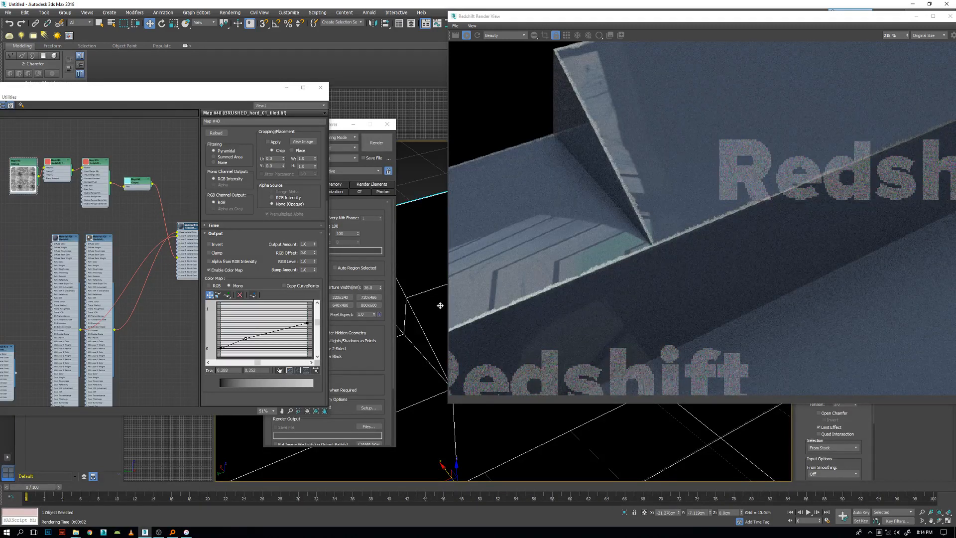
click(685, 21)
drag(685, 20, 311, 63)
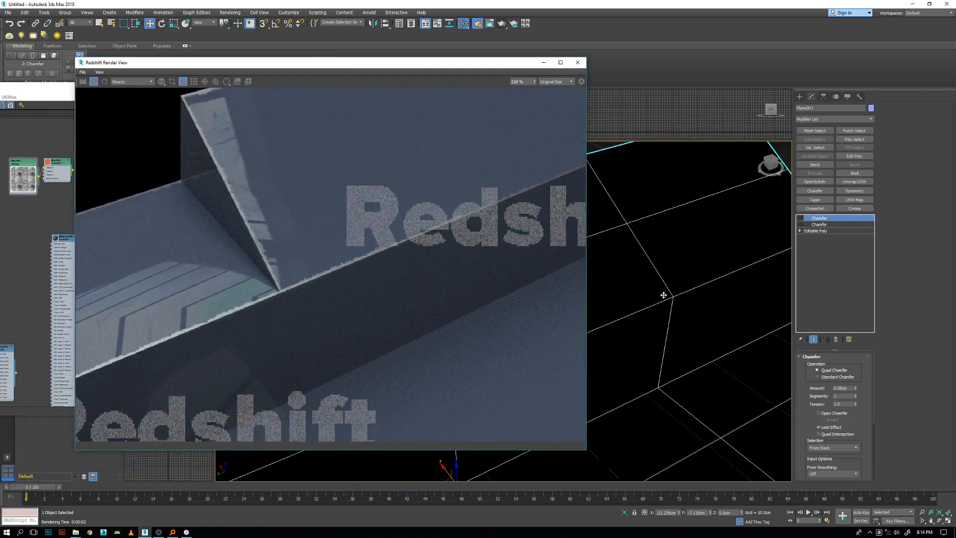
middle_drag(594, 293, 617, 299)
scroll(618, 311, down, 3)
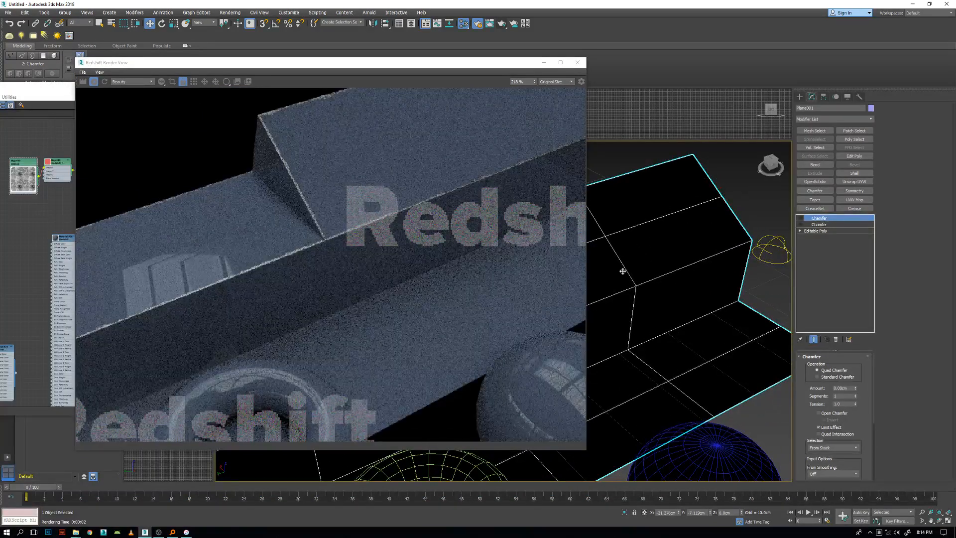
Try the beam's lower Chamfer modifier enabled, re-render to compare the edges, and disable the modifier again.
click(800, 224)
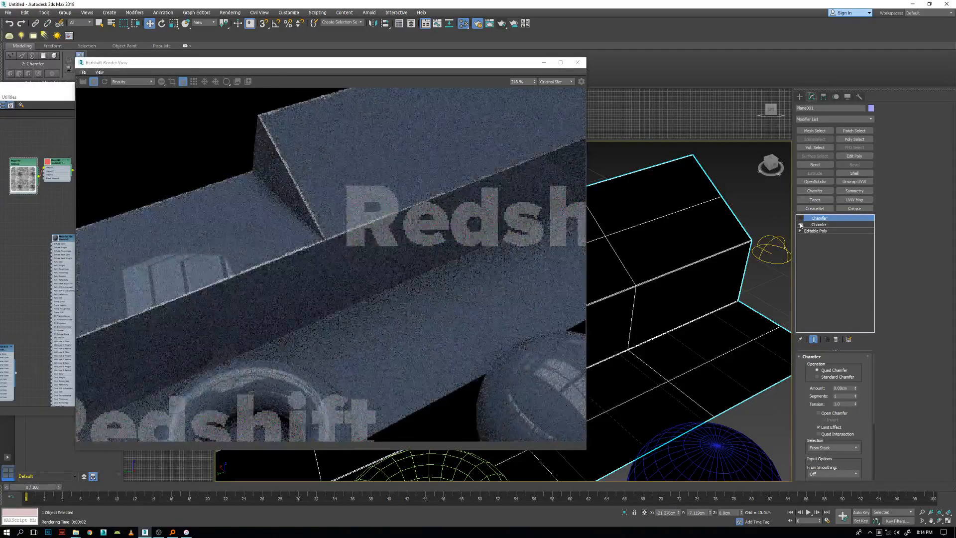
click(105, 82)
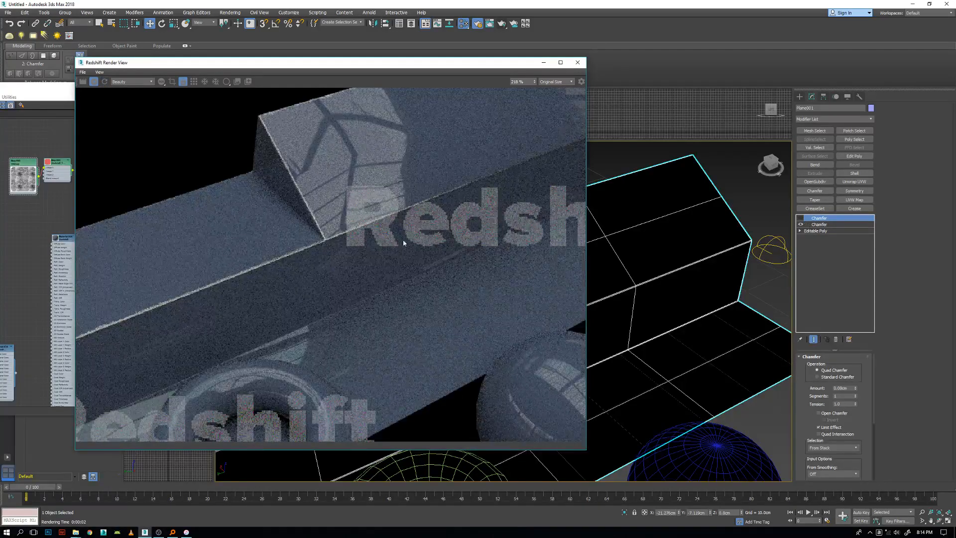
scroll(347, 249, up, 1)
click(799, 225)
Move the Redshift Render View clear of the material editor and re-render the beam.
drag(250, 66, 582, 61)
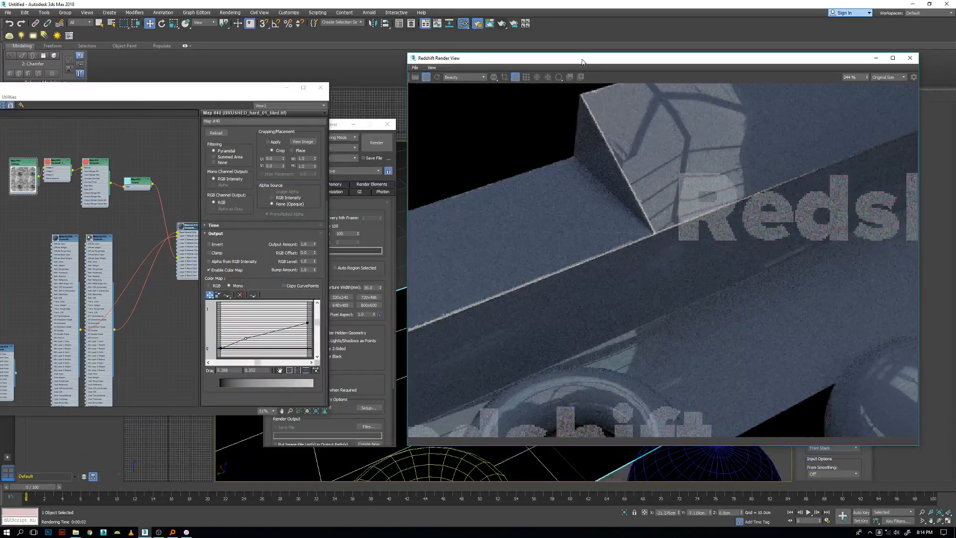
click(437, 78)
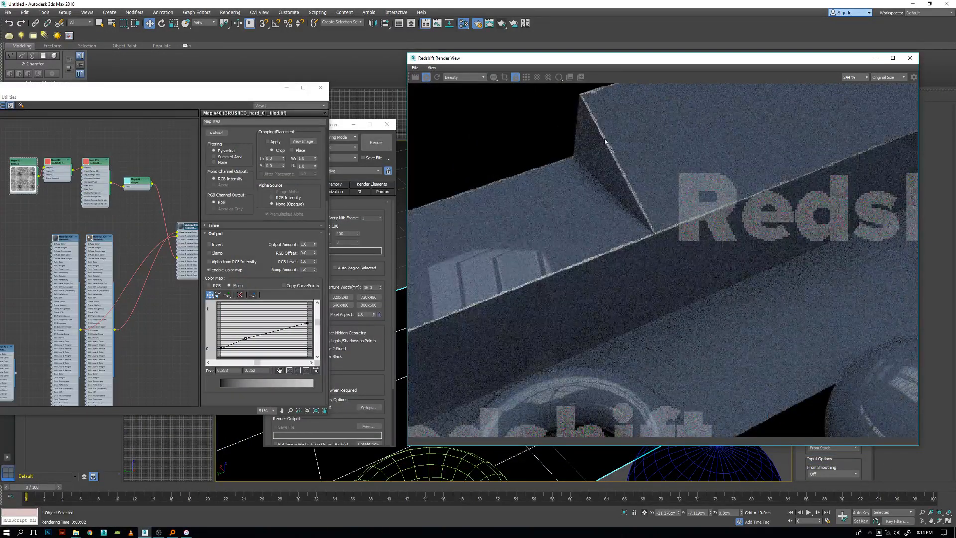
Add a Redshift RoundCorners map in the empty area beside Material #26 and Material #36.
middle_drag(23, 199, 66, 206)
middle_drag(130, 229, 124, 266)
scroll(106, 194, up, 2)
middle_drag(105, 195, 97, 124)
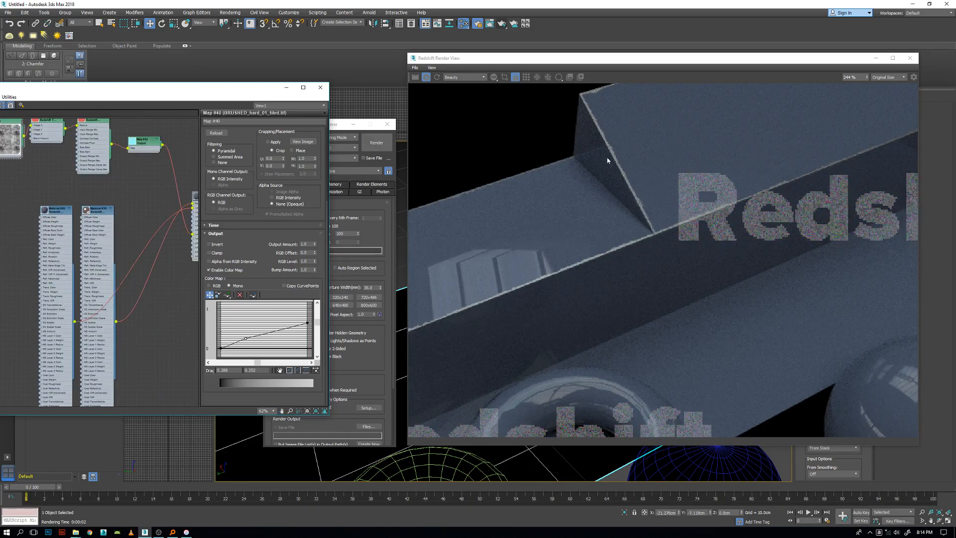
click(98, 211)
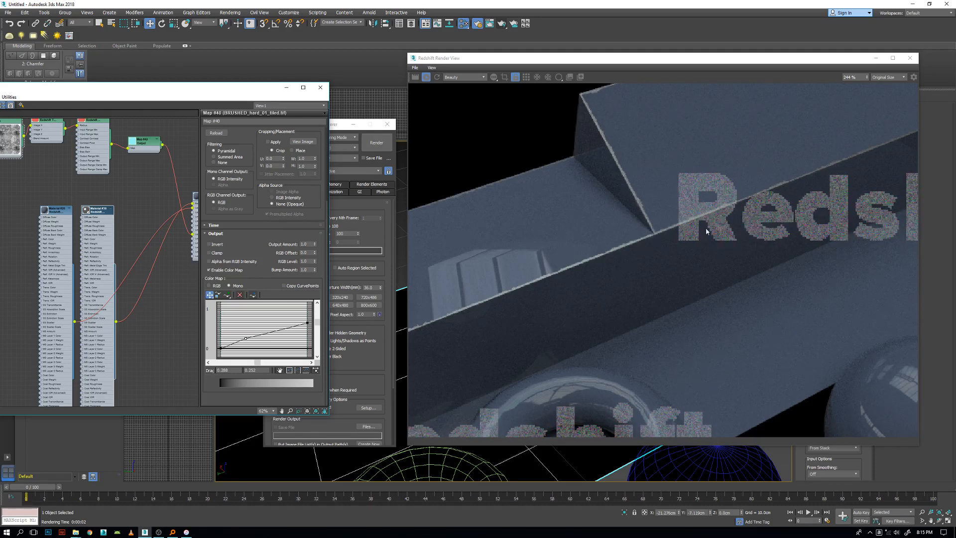
middle_drag(67, 223, 178, 232)
right_click(65, 231)
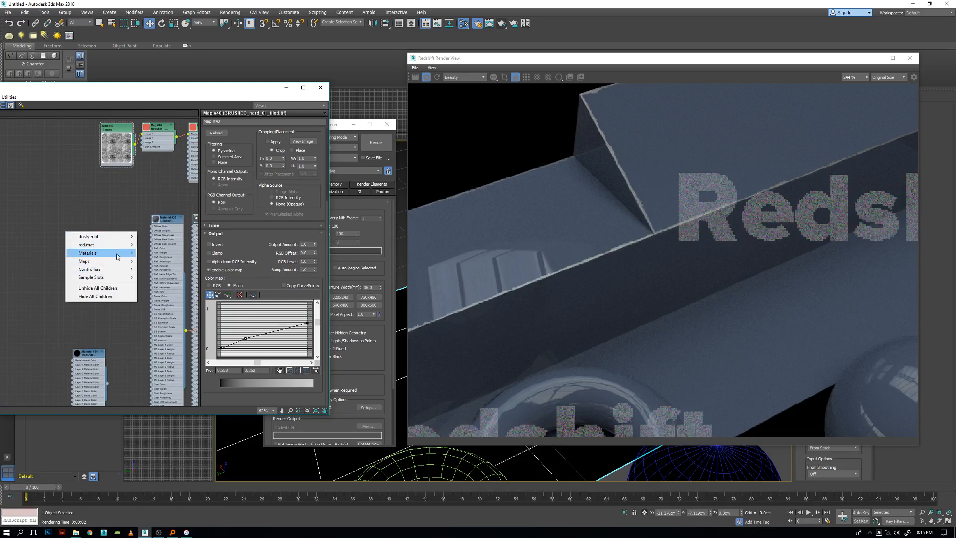
mouse_move(116, 261)
mouse_move(183, 277)
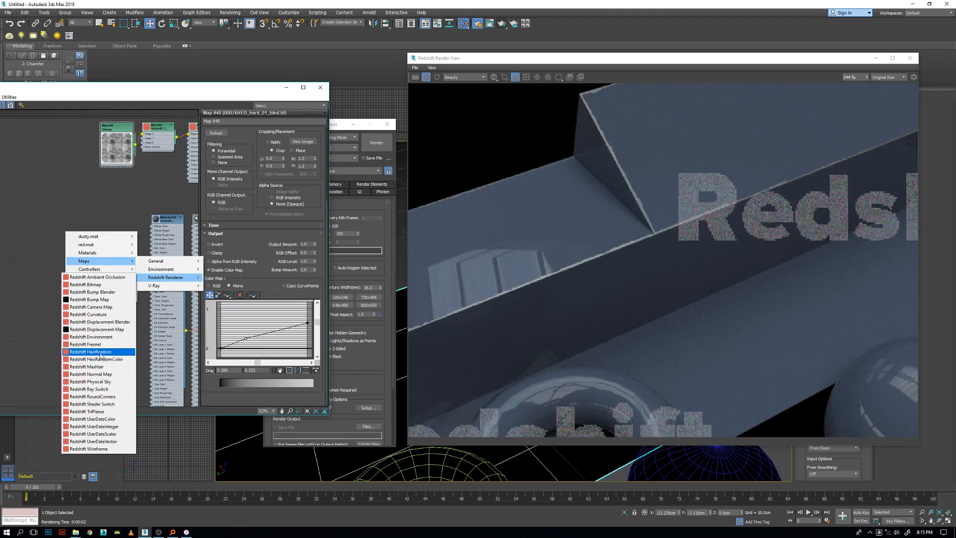
click(97, 397)
middle_drag(103, 312, 33, 307)
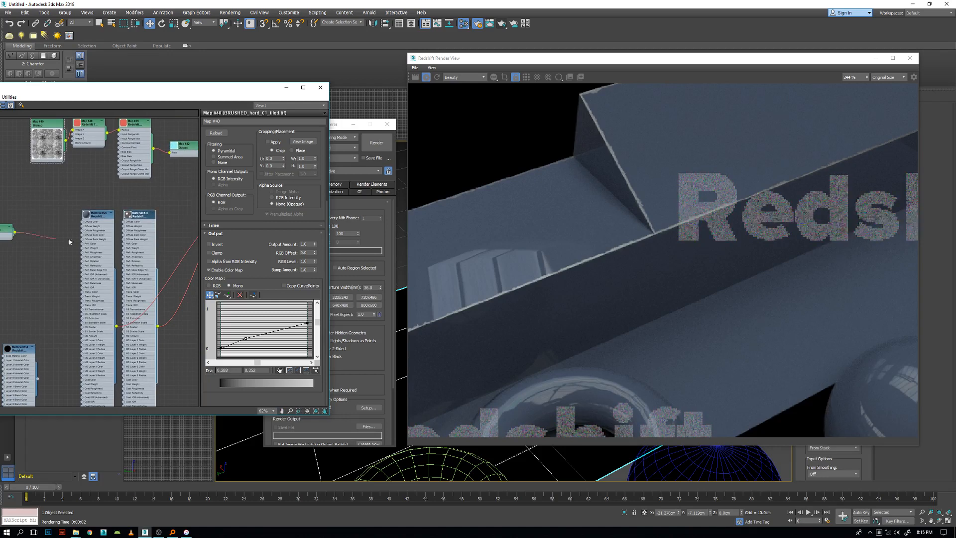
Connect the RoundCorners map to the Bump Map inputs of Material #36 and Material #26, keeping its node beside them.
drag(141, 219, 141, 219)
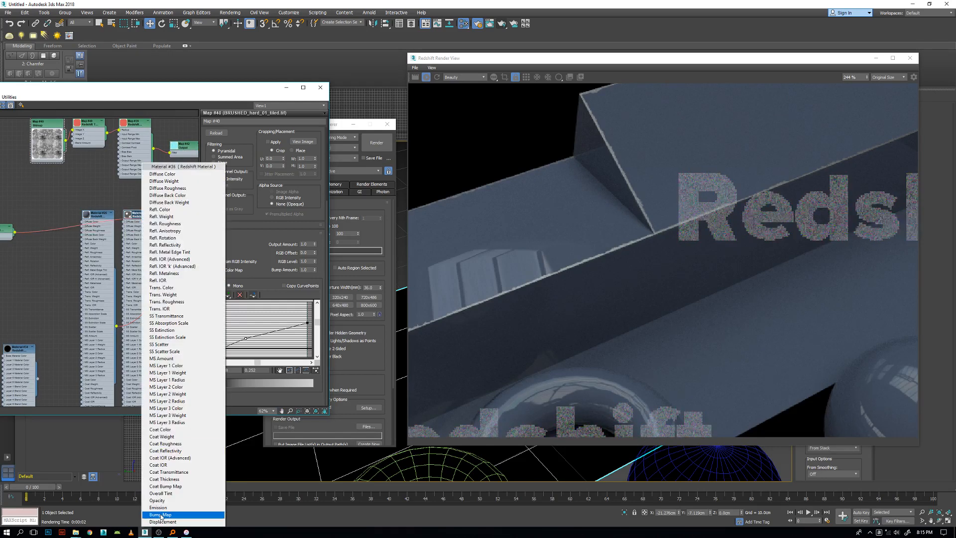
click(162, 515)
drag(6, 230, 47, 234)
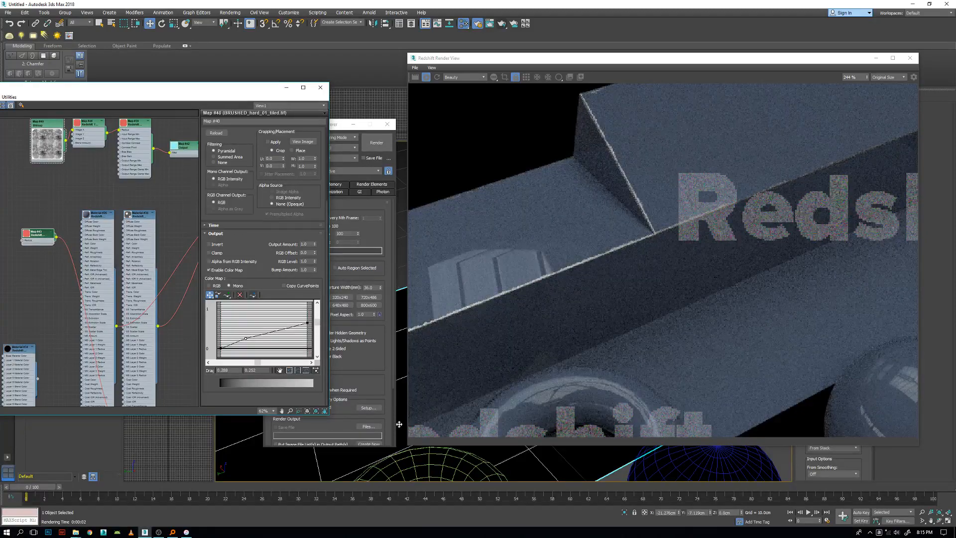
scroll(400, 445, up, 2)
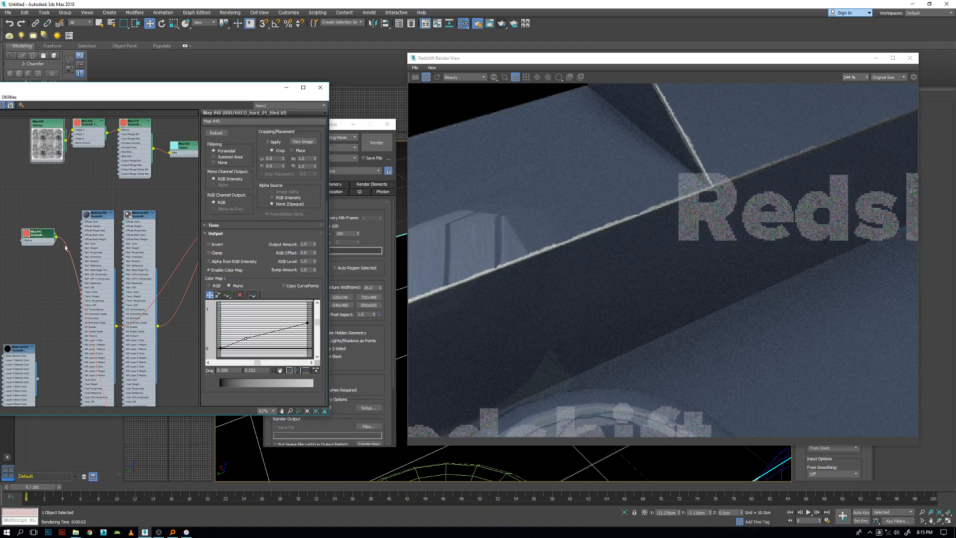
drag(56, 237, 101, 217)
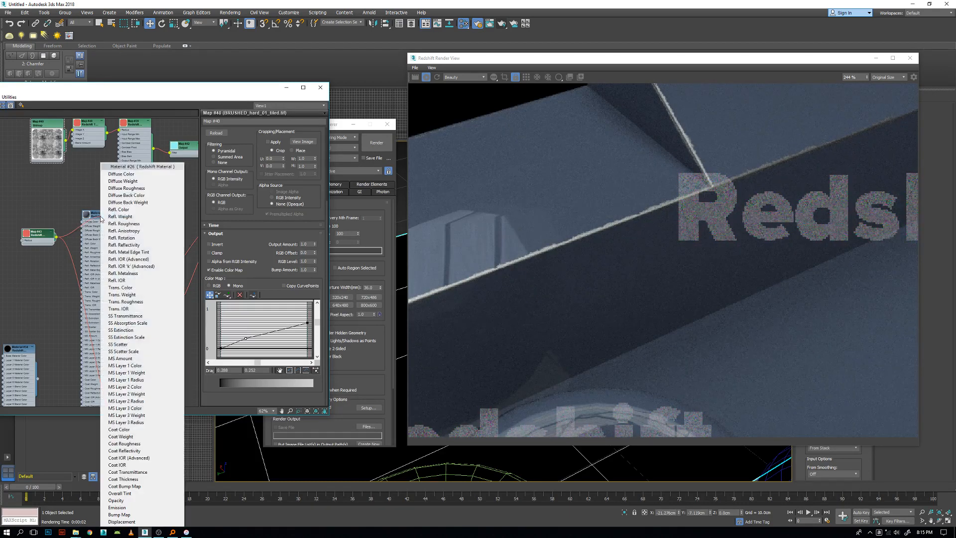
click(120, 514)
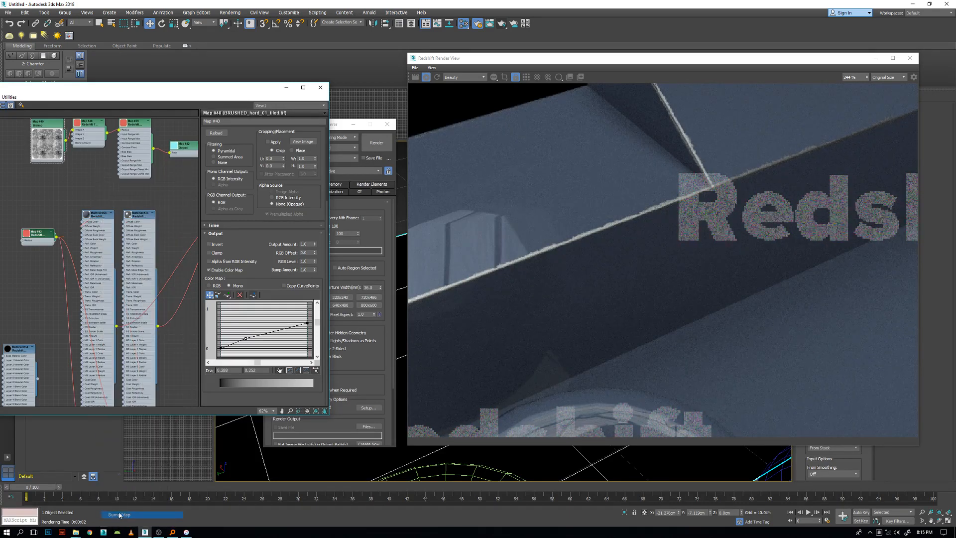
drag(46, 236, 38, 231)
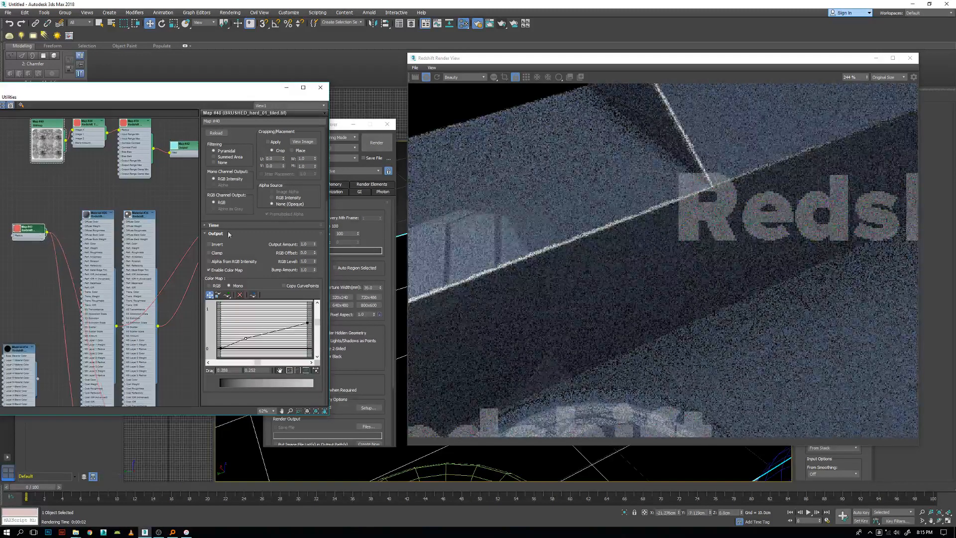
Re-render the scene to check the bump-rounded edges and open the RoundCorners map's parameters.
click(436, 77)
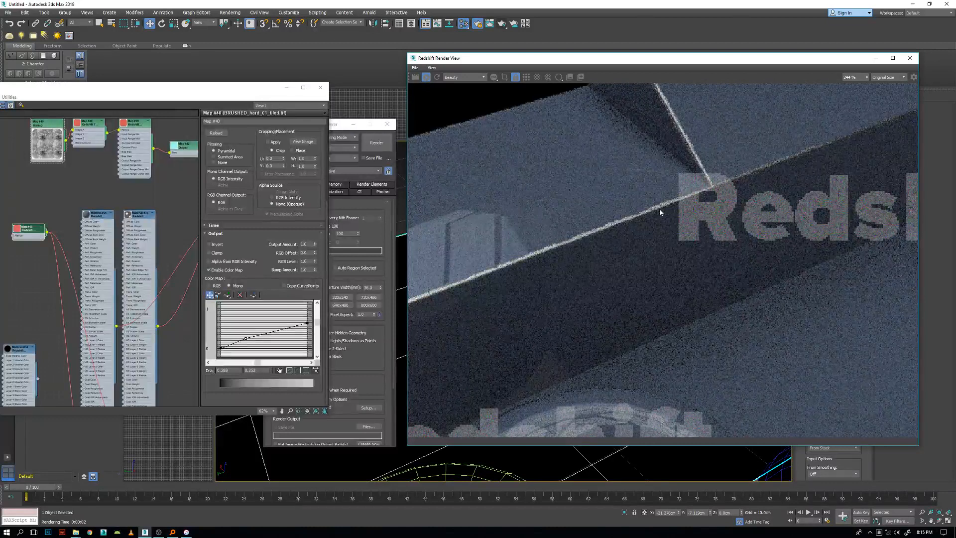
scroll(659, 209, down, 4)
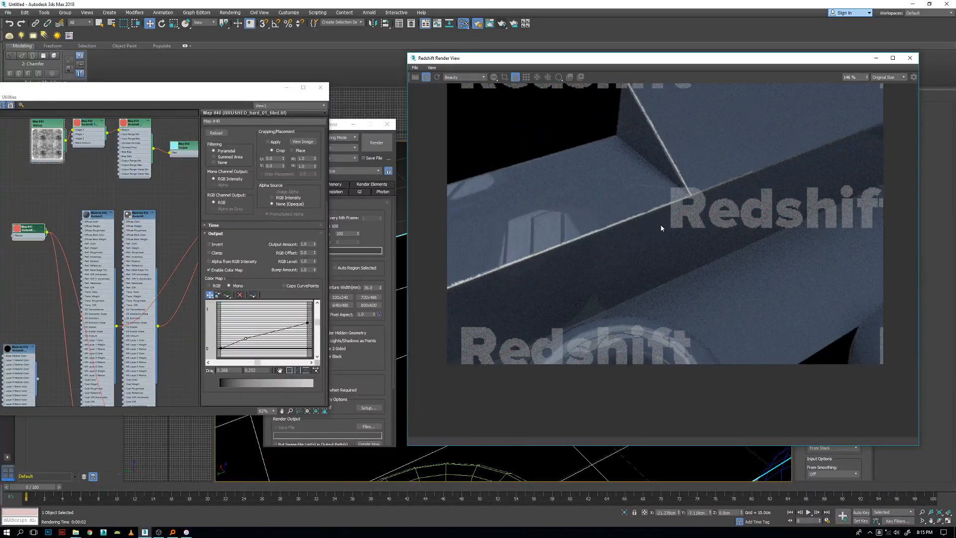
drag(28, 233, 32, 219)
double_click(39, 216)
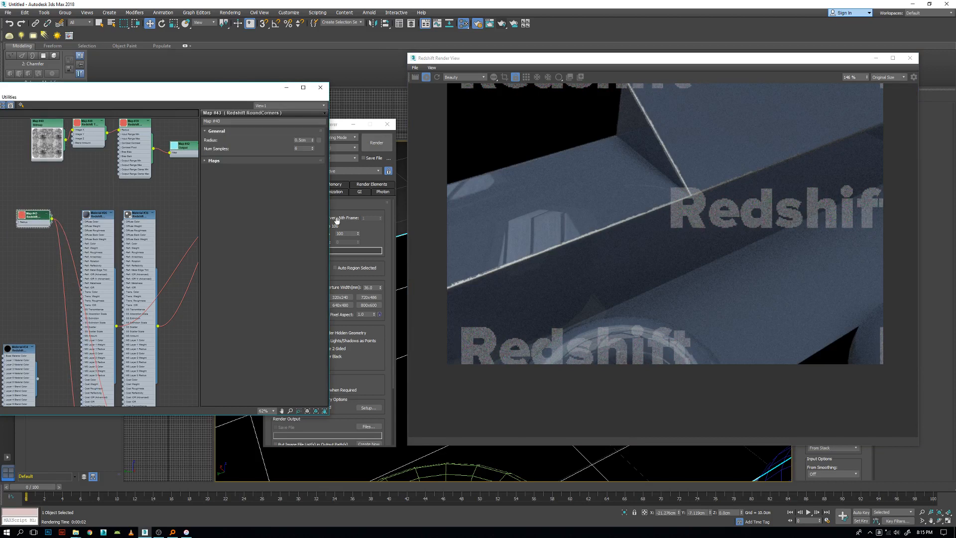
Move the Redshift Render View off the viewport and examine the beam's rounded, worn edges from closer and wider views.
scroll(632, 209, down, 4)
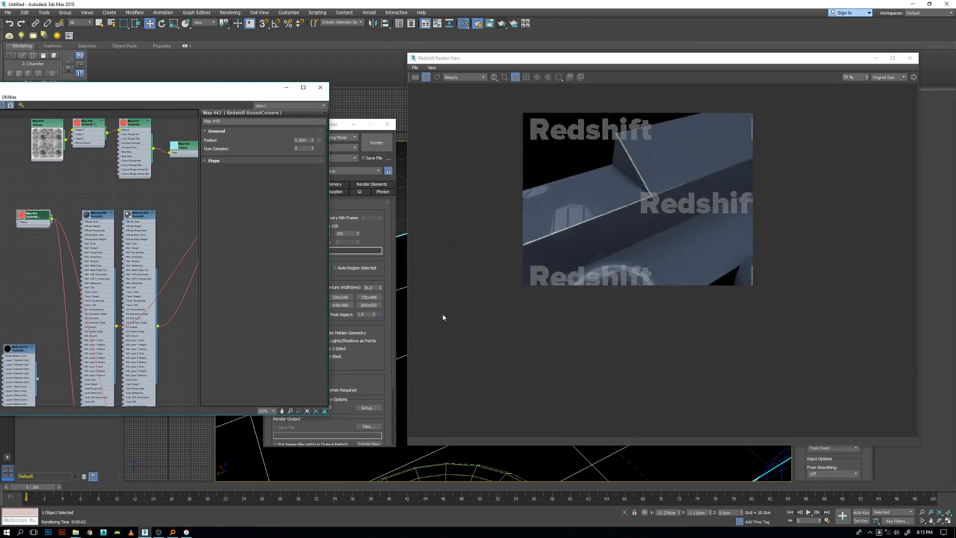
drag(528, 64, 643, 61)
scroll(503, 297, down, 4)
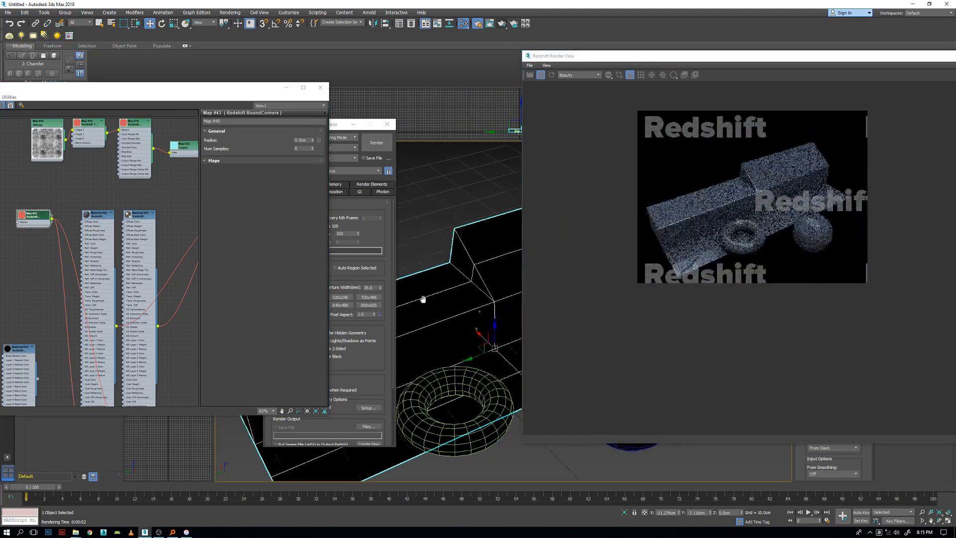
alt+middle_drag(435, 301, 399, 297)
scroll(467, 292, up, 5)
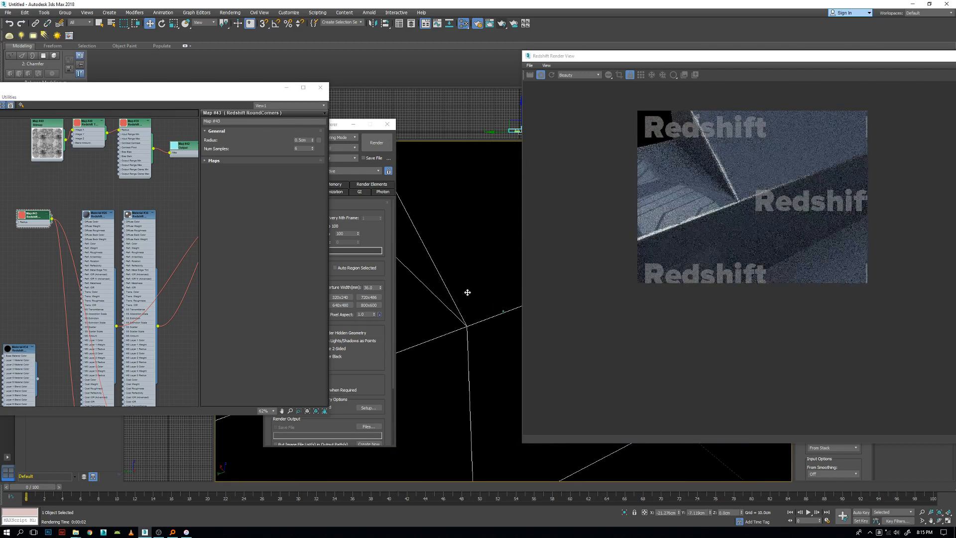
scroll(692, 249, up, 1)
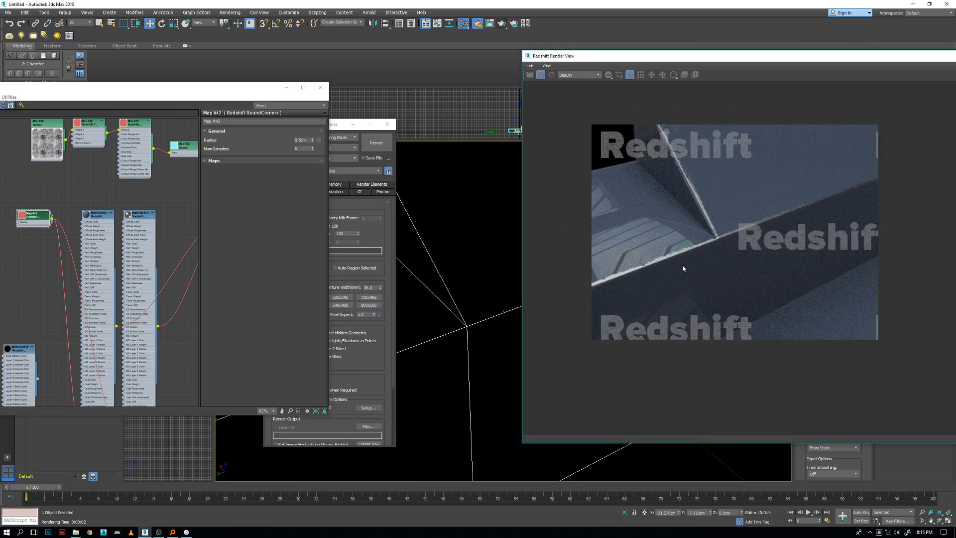
scroll(460, 301, down, 4)
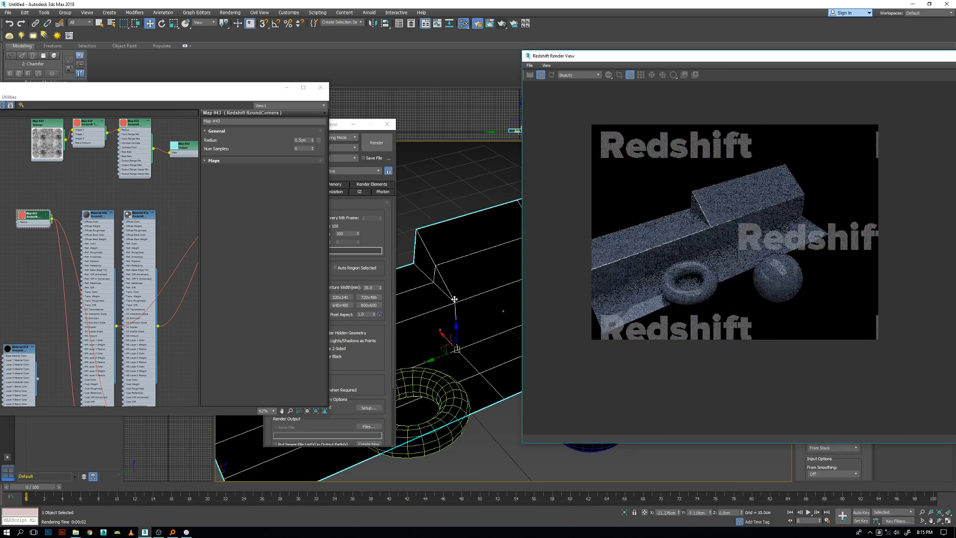
scroll(440, 330, up, 2)
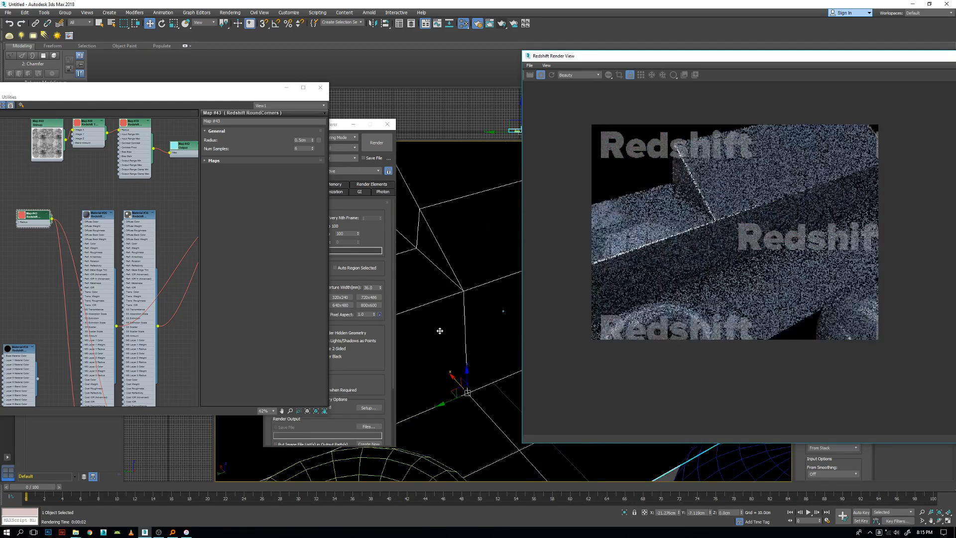
scroll(457, 332, down, 1)
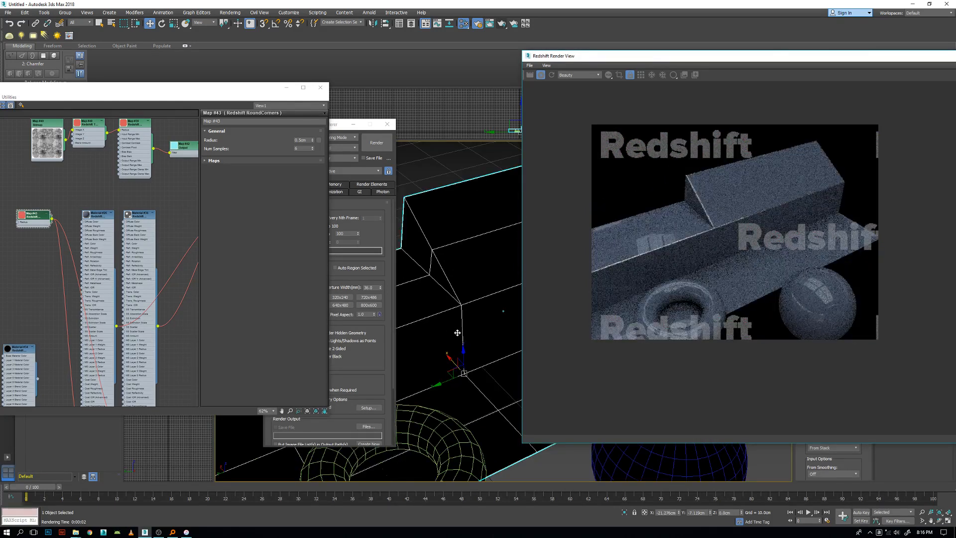
middle_drag(439, 342, 442, 324)
Create a Redshift Material for the Material Blender's second layer and place its node beside the blender.
middle_drag(143, 221, 141, 243)
scroll(141, 243, up, 2)
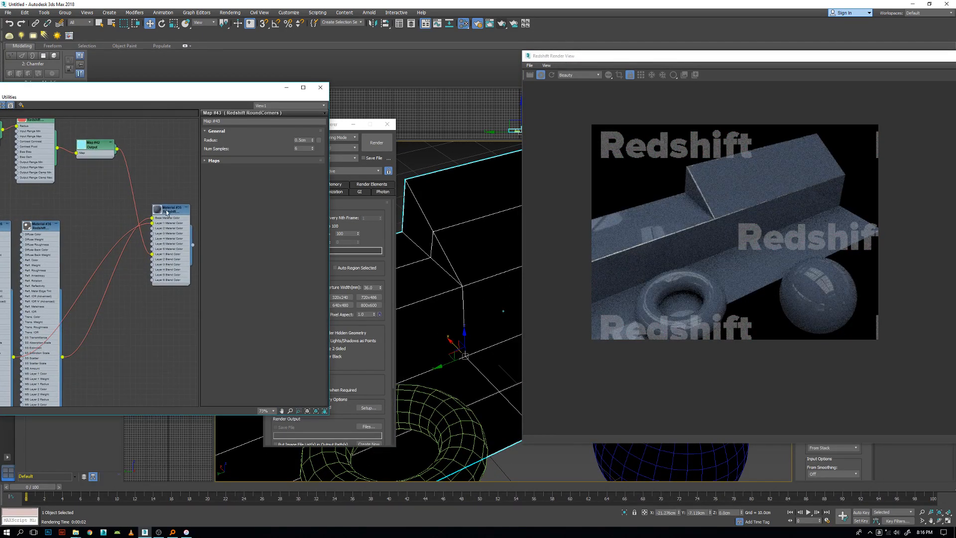
drag(167, 213, 173, 213)
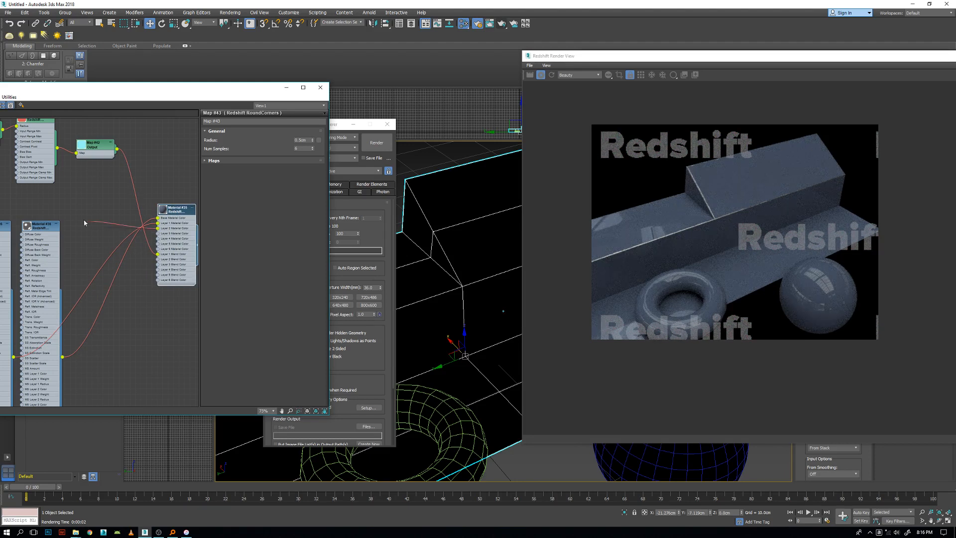
right_click(89, 206)
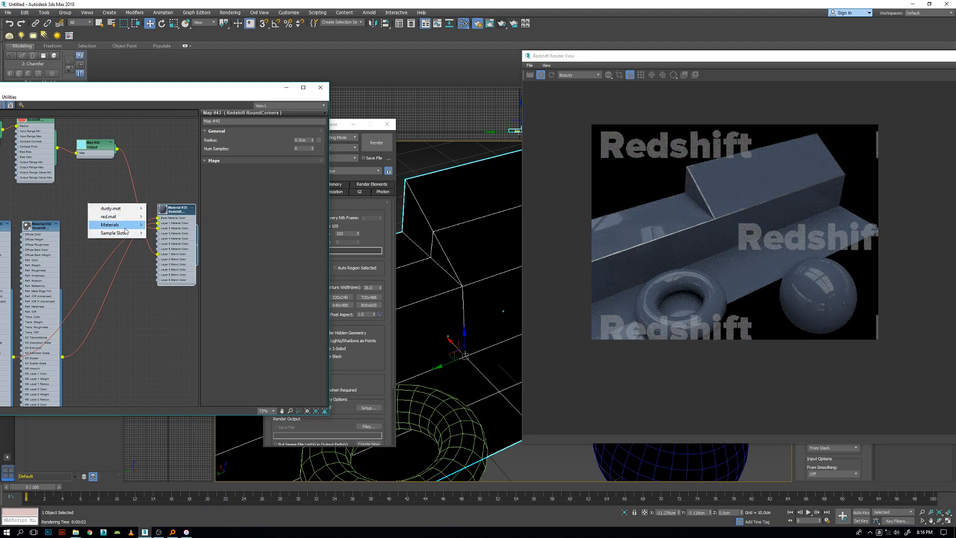
mouse_move(126, 226)
mouse_move(64, 241)
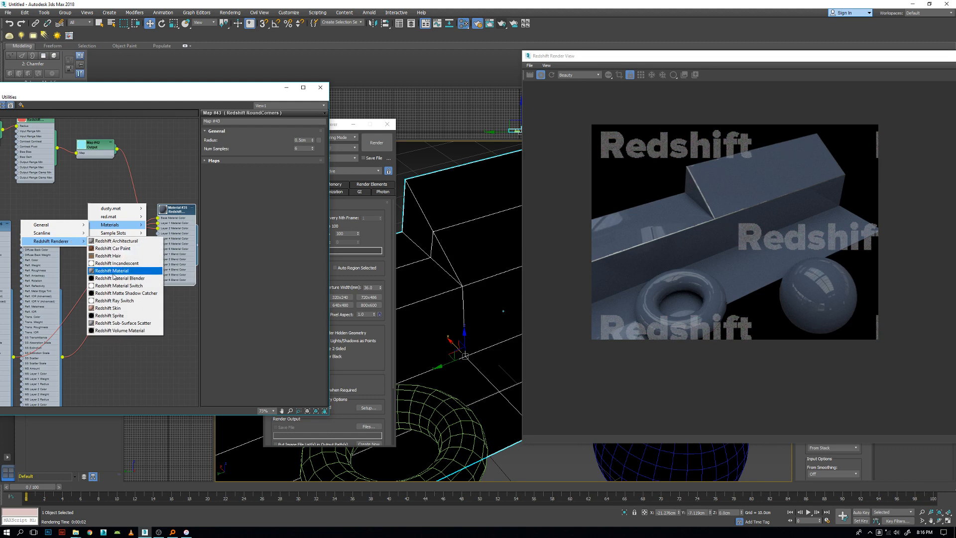
click(114, 272)
drag(92, 210, 93, 198)
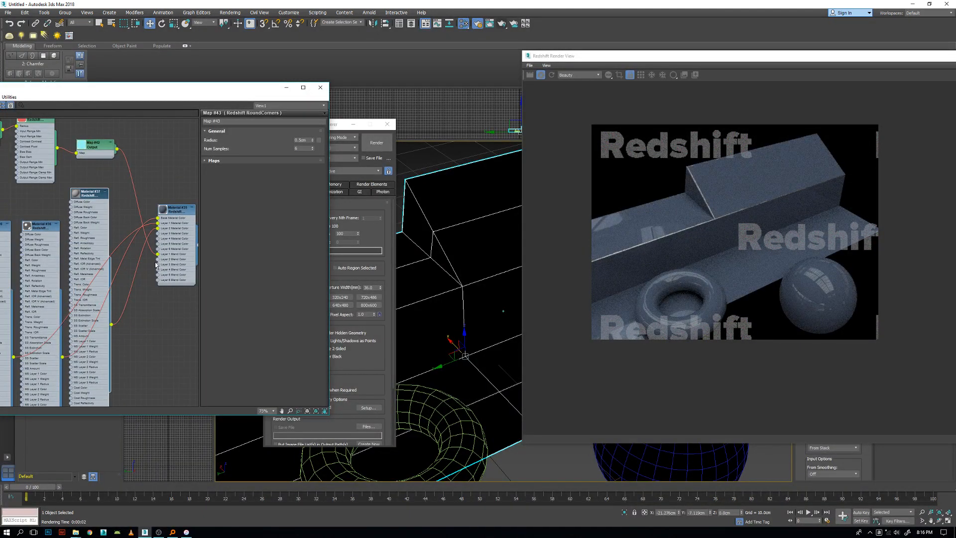
Set the Material Blender's Layer 2 Blend Color to white.
double_click(173, 219)
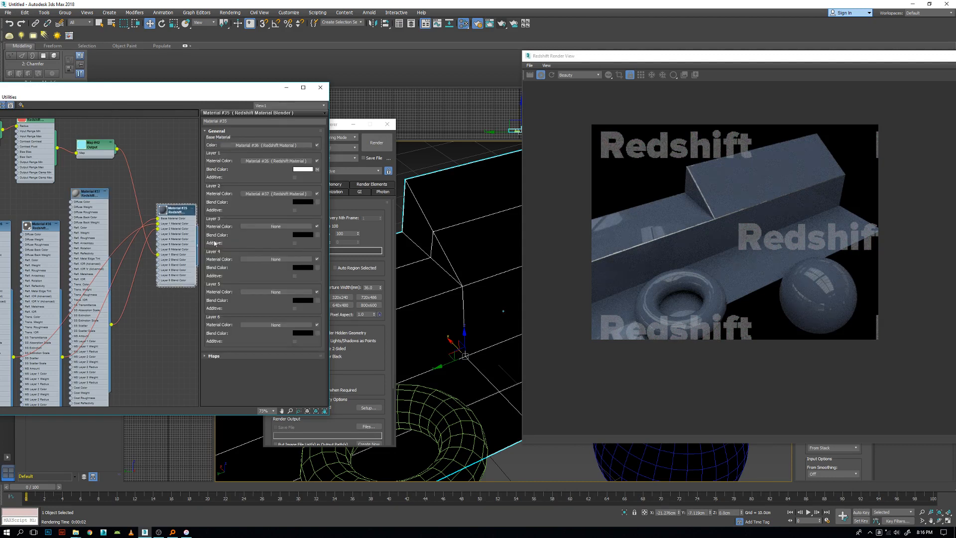
click(309, 205)
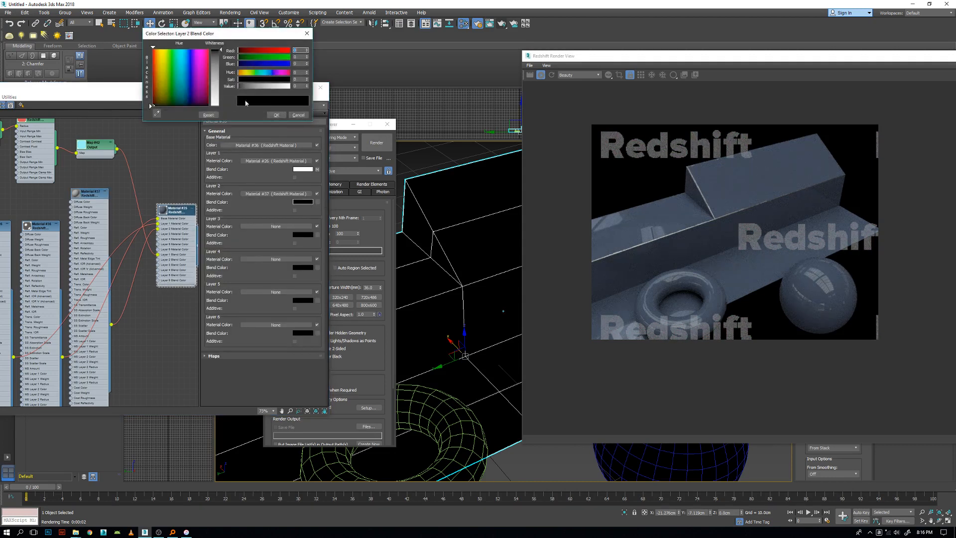
click(276, 115)
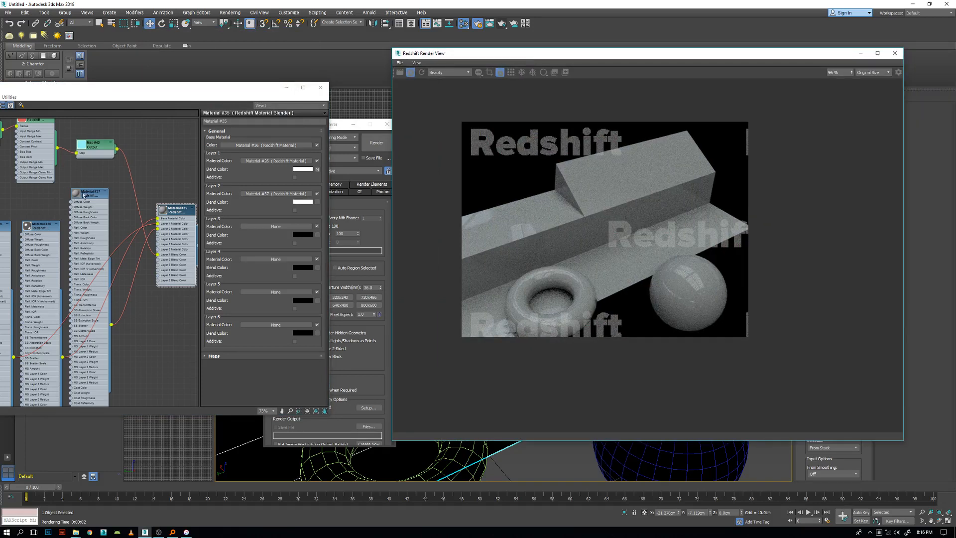
Move the new Layer 2 material's node to free space below the Material Blender and open its parameters.
drag(83, 195, 120, 298)
middle_drag(112, 297, 82, 139)
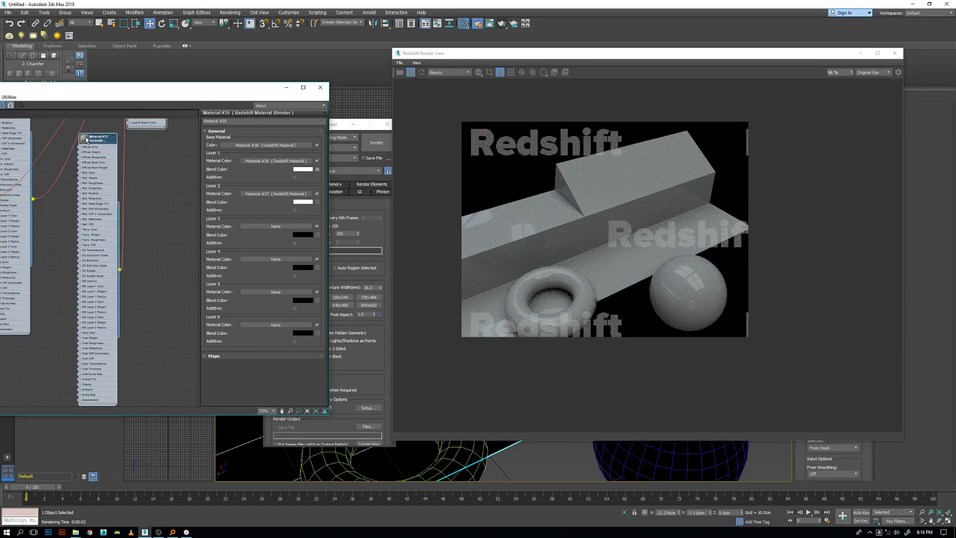
drag(84, 139, 94, 166)
double_click(105, 168)
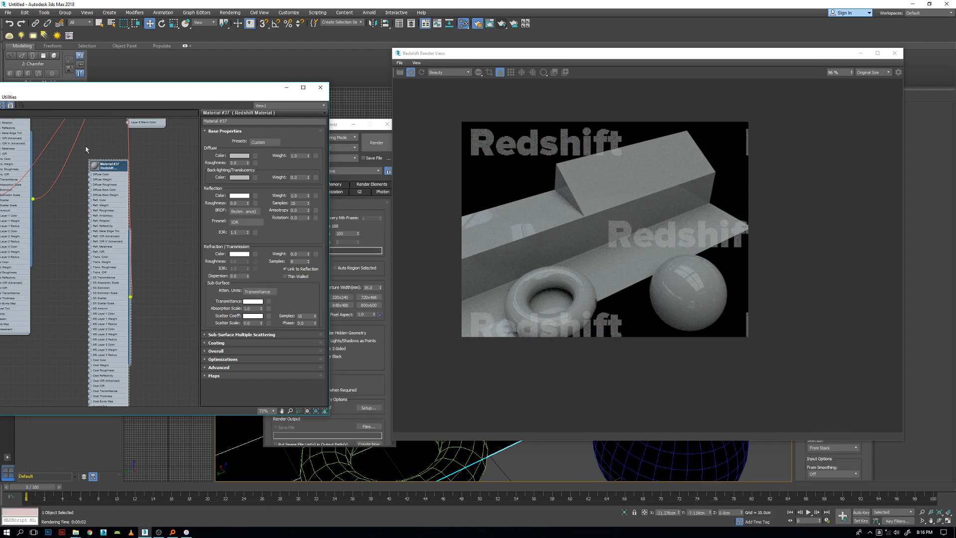
Set the diffuse color of the Layer 2 Redshift Material to a dark brown.
scroll(97, 169, up, 1)
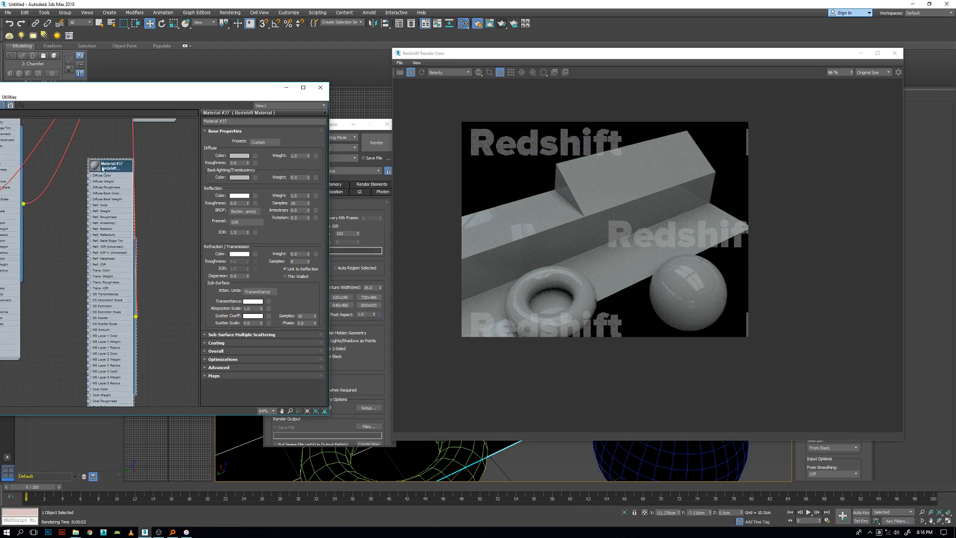
click(239, 155)
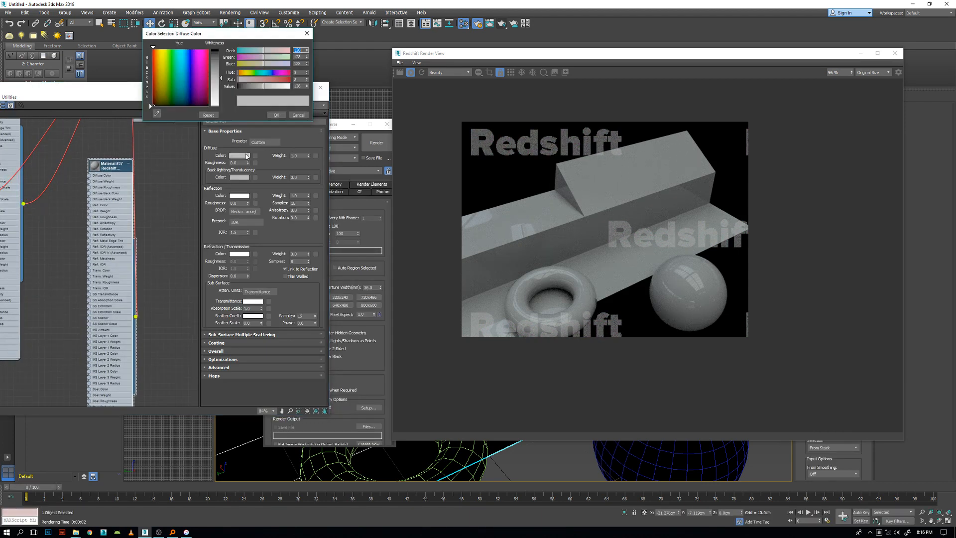
drag(159, 100, 155, 101)
drag(214, 58, 214, 50)
click(157, 102)
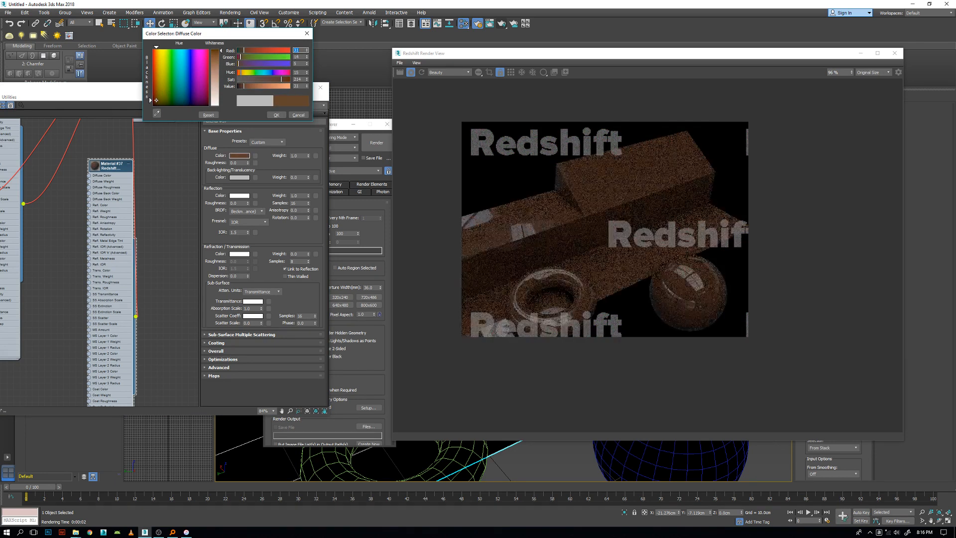
click(276, 115)
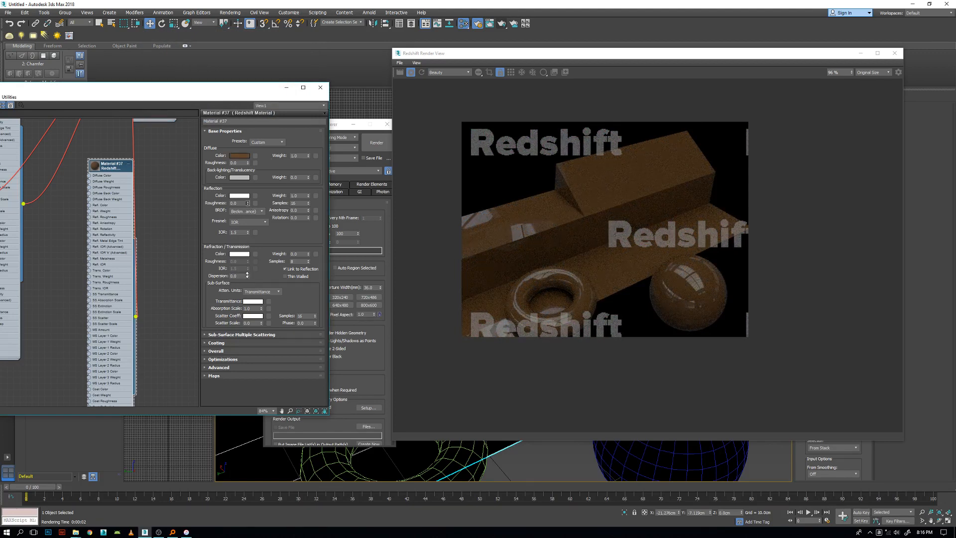
Set the Layer 2 material's reflection roughness to 1.0 and examine the rendered objects from closer and wider views.
scroll(426, 462, up, 3)
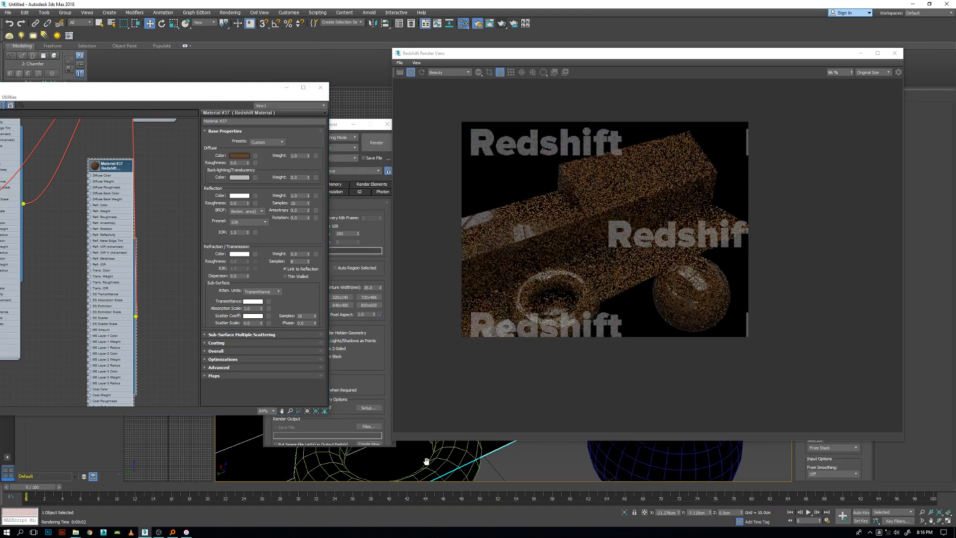
drag(248, 203, 257, 154)
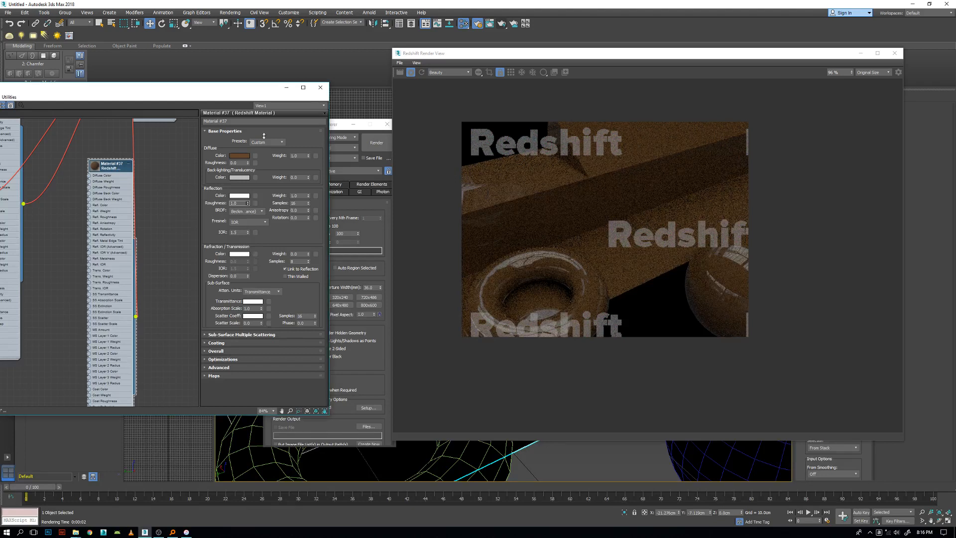
scroll(524, 445, down, 3)
scroll(528, 445, down, 4)
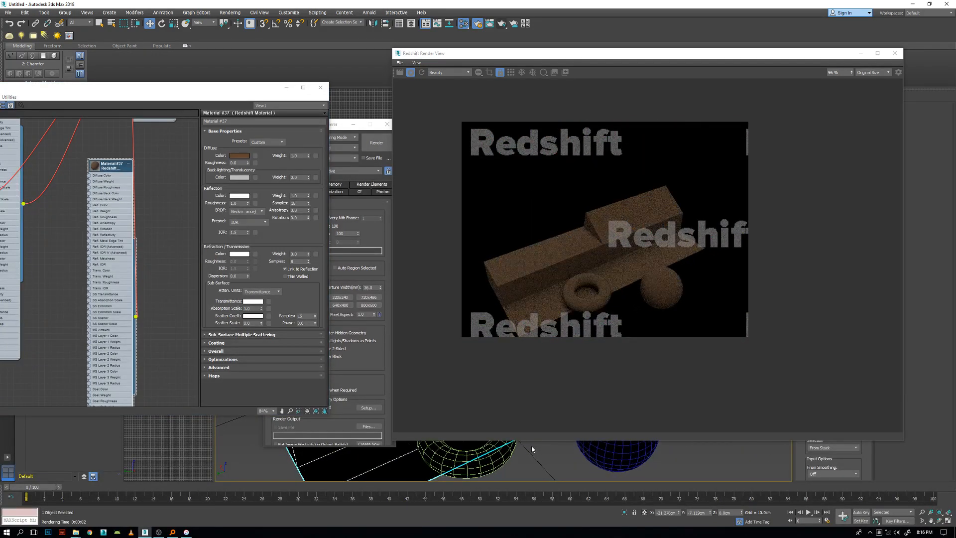
scroll(530, 450, up, 6)
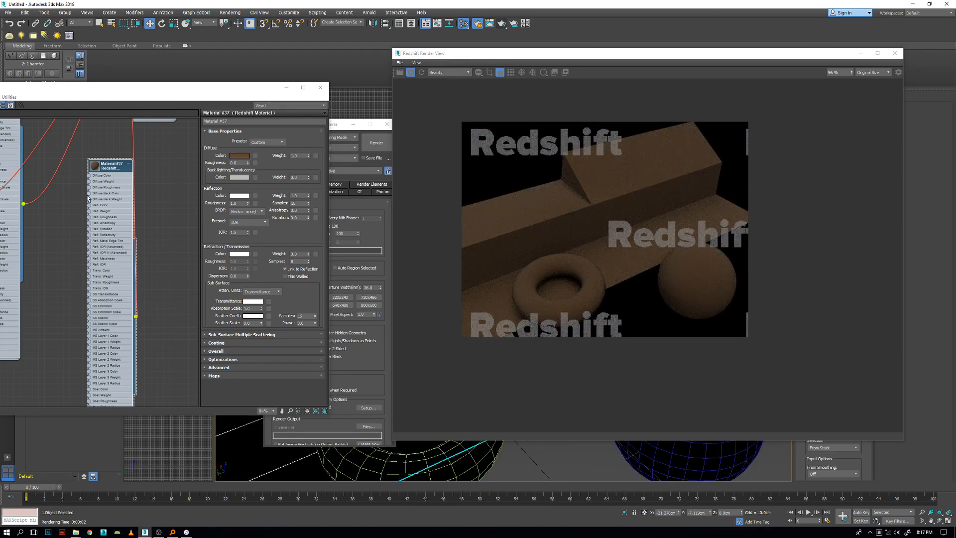
scroll(119, 172, down, 4)
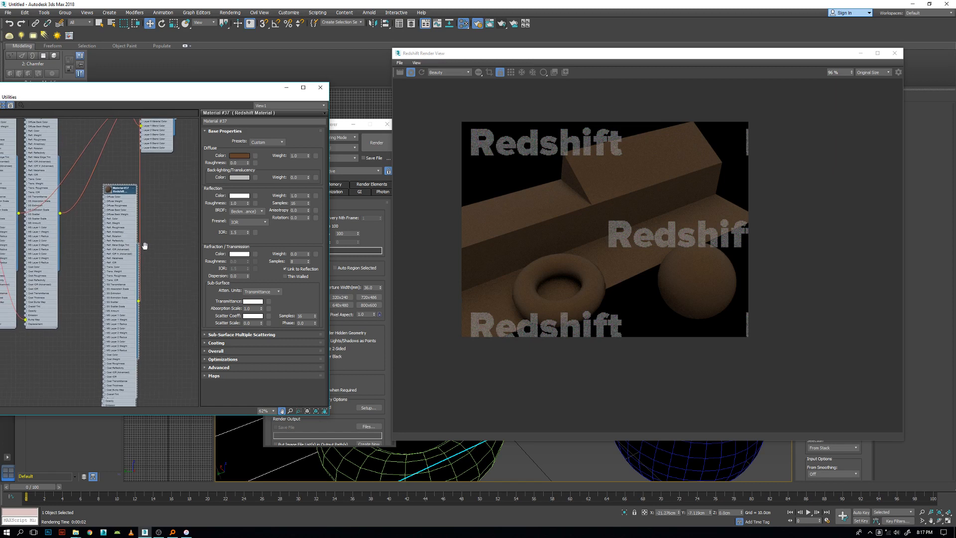
Set the Layer 2 material's diffuse color to a neutral gray and its diffuse roughness to 1.0.
drag(136, 174, 154, 179)
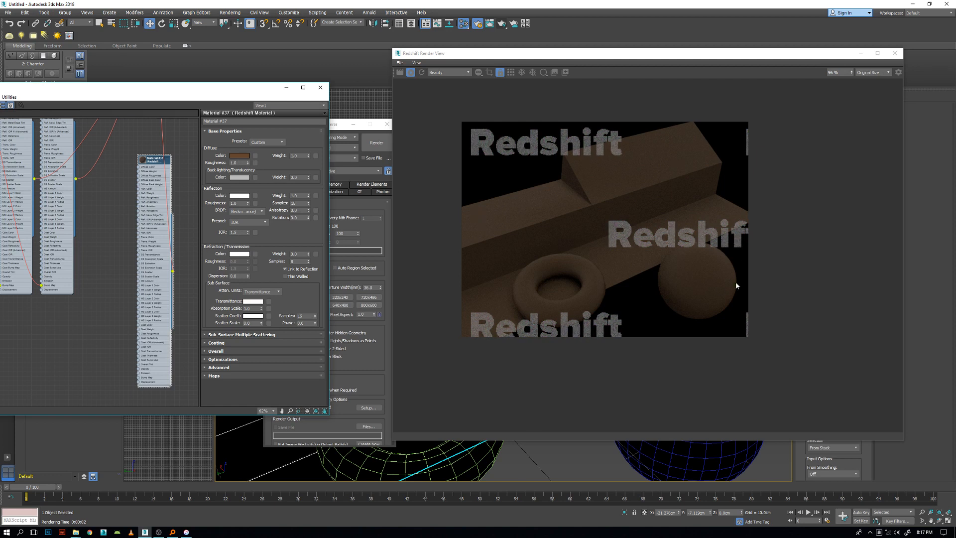
click(241, 156)
drag(160, 80, 152, 108)
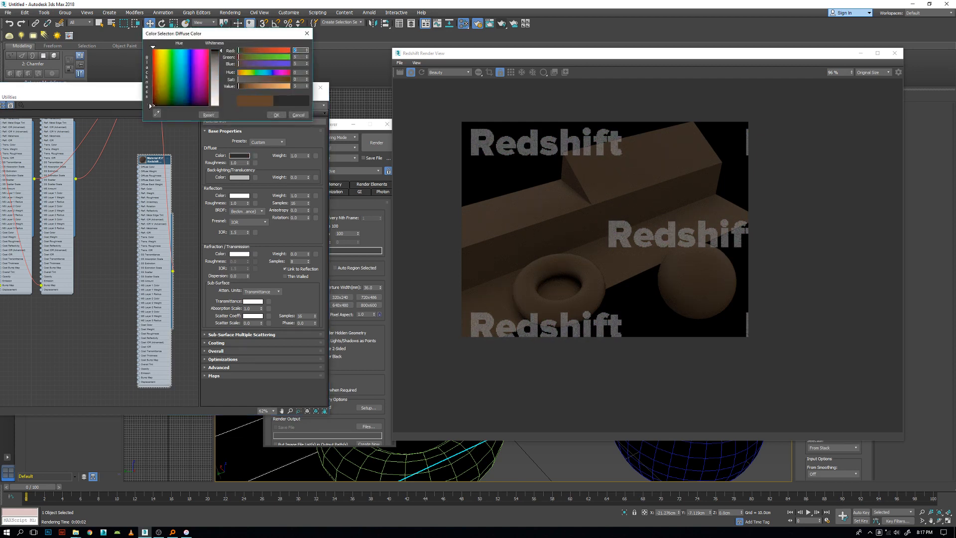
click(215, 76)
click(276, 114)
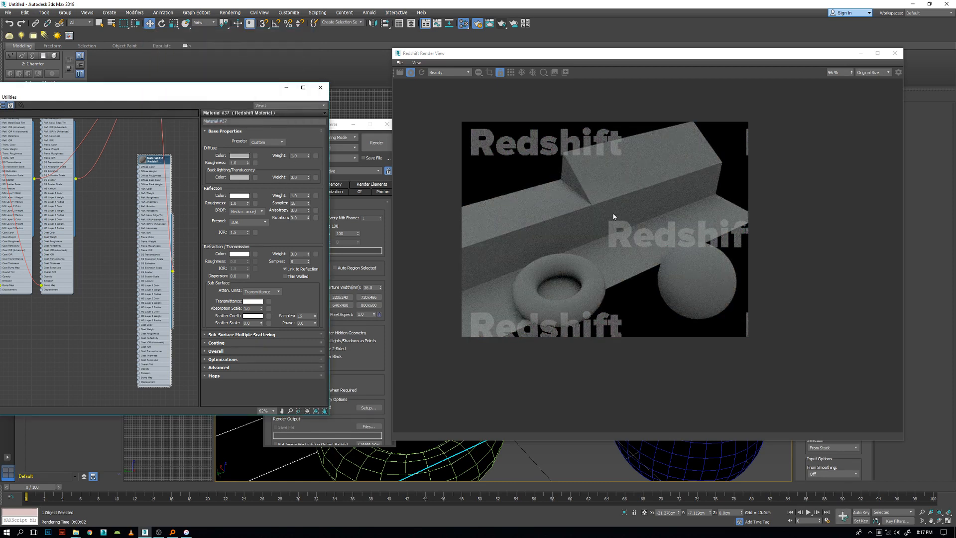
drag(247, 163, 237, 233)
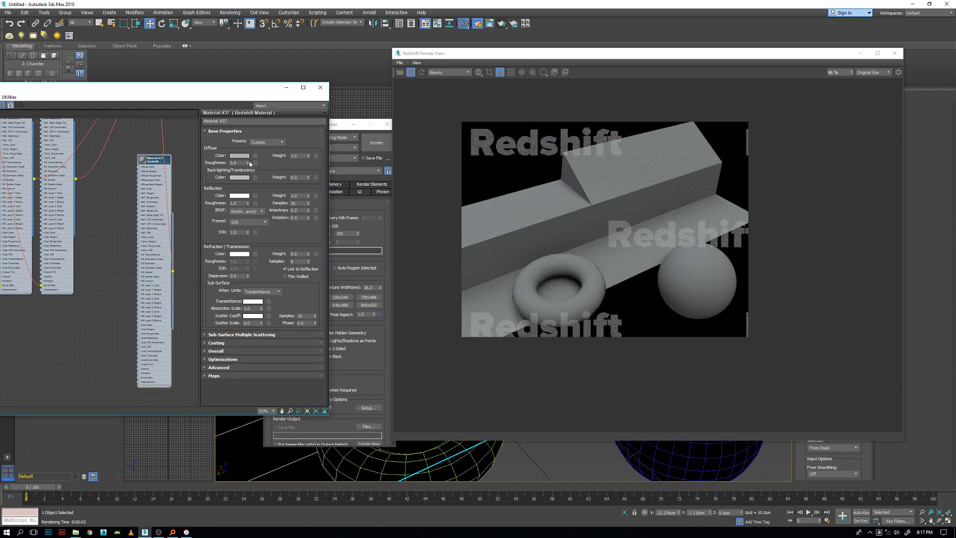
drag(248, 163, 251, 129)
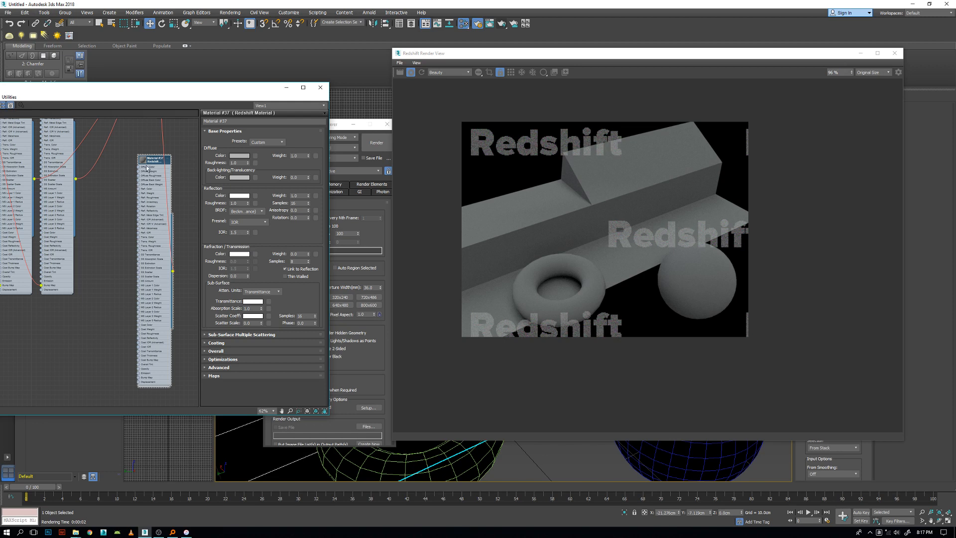
Reposition the Layer 2 material's node and connect a new Redshift TriPlanar map to its Bump Map input.
drag(154, 165, 144, 178)
mouse_move(189, 241)
middle_down()
mouse_move(163, 234)
mouse_move(193, 228)
middle_up()
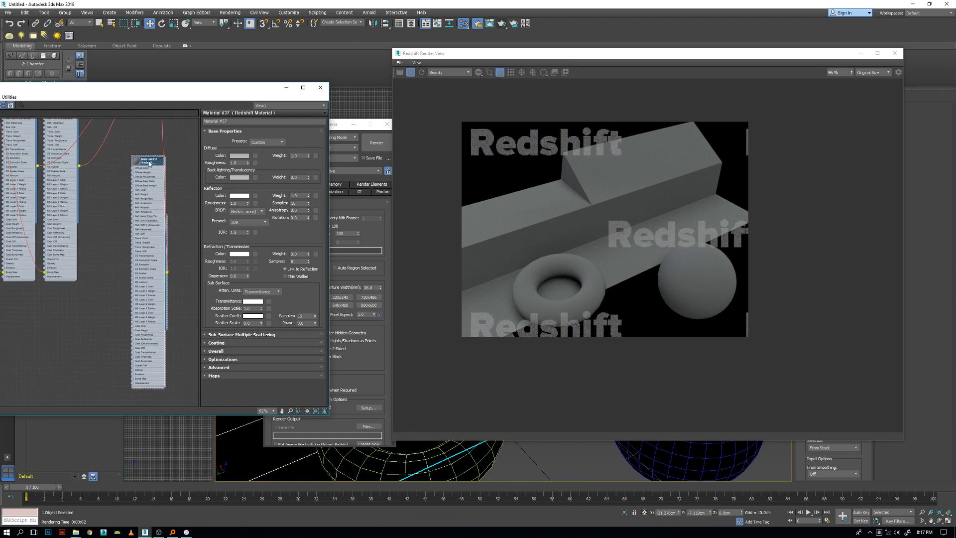
scroll(192, 303, up, 1)
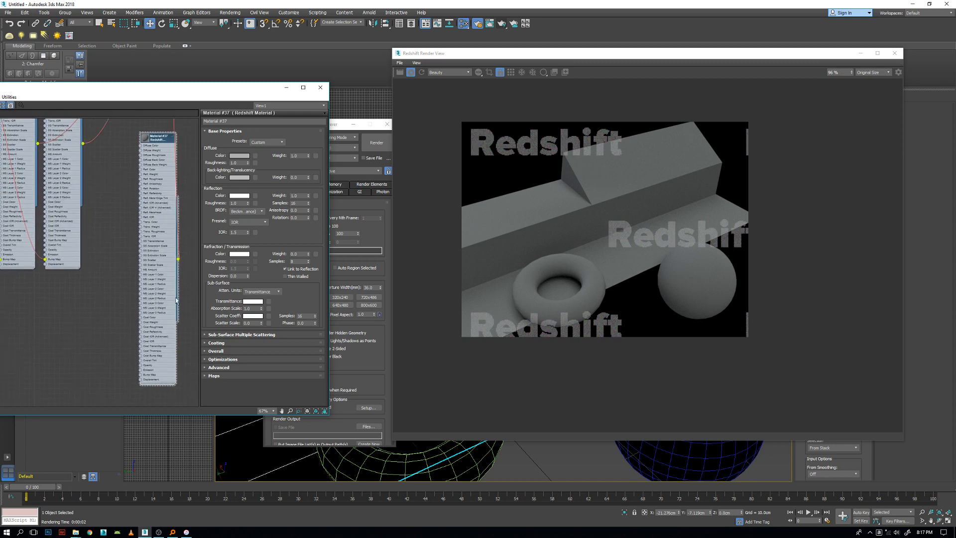
drag(142, 376, 52, 368)
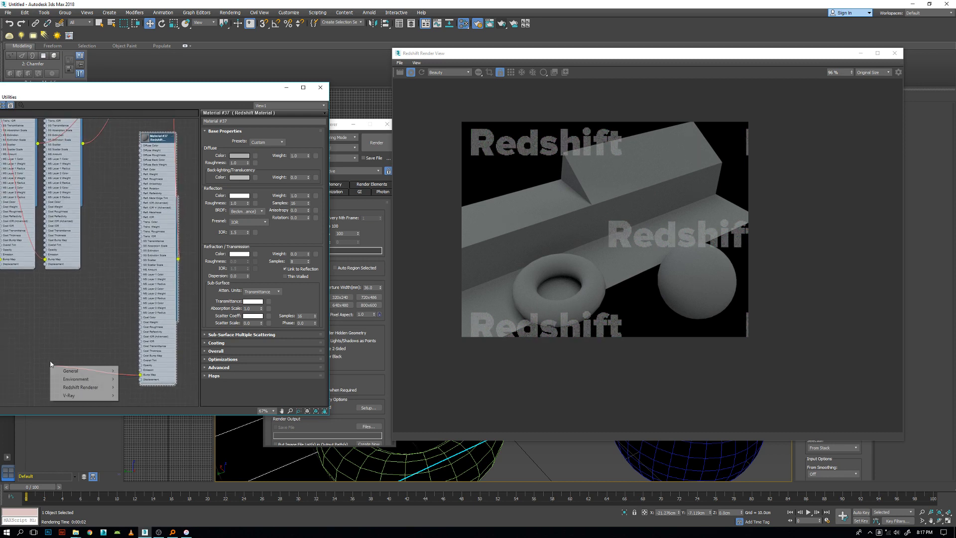
mouse_move(69, 371)
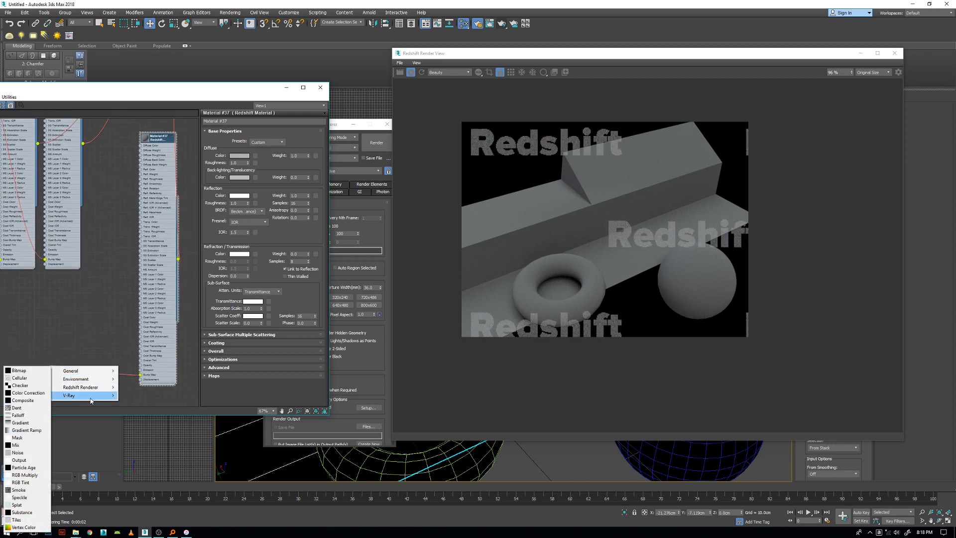
mouse_move(80, 387)
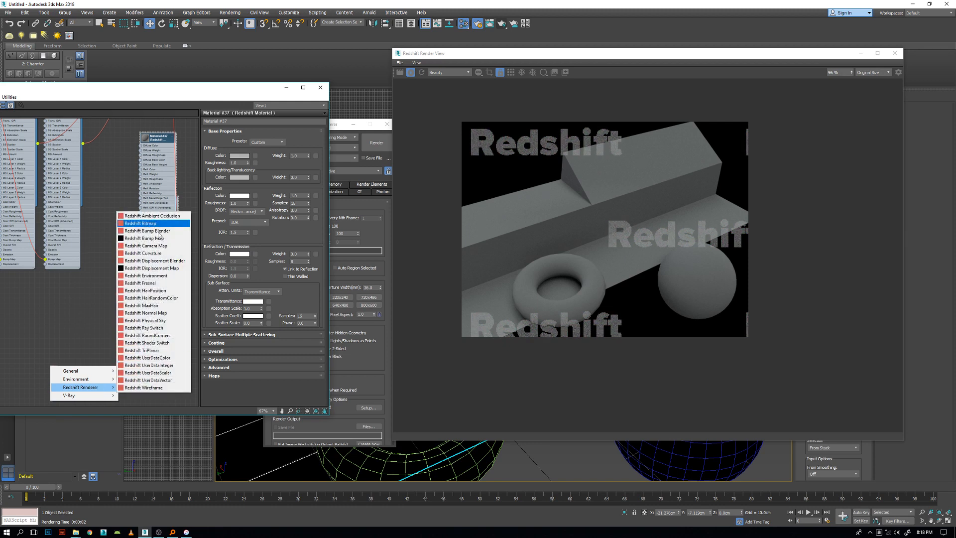
click(155, 351)
Feed the TriPlanar's Image X input with a Bitmap using DUST_small_02_tiled from the 01_DUST-FAT folder.
drag(48, 363, 23, 355)
mouse_move(39, 359)
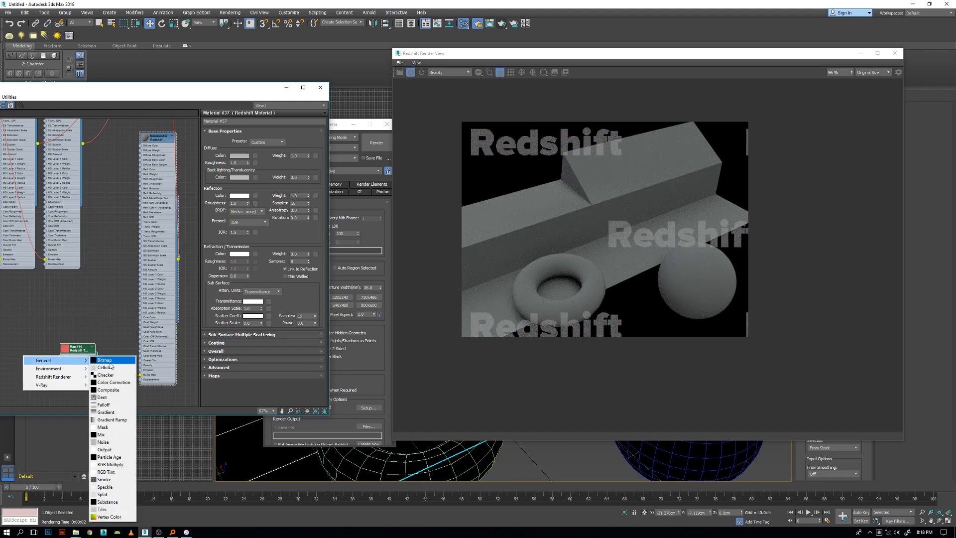
click(102, 359)
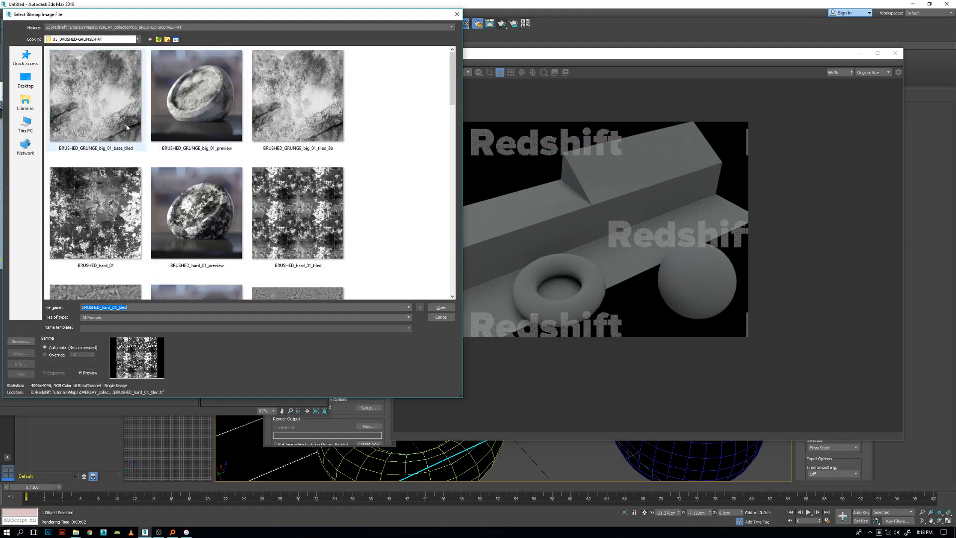
click(158, 39)
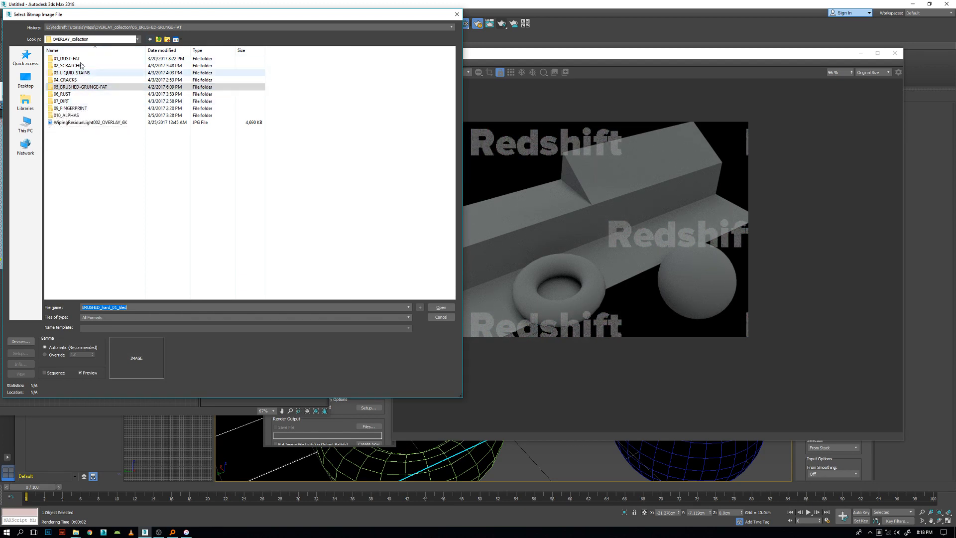
double_click(65, 101)
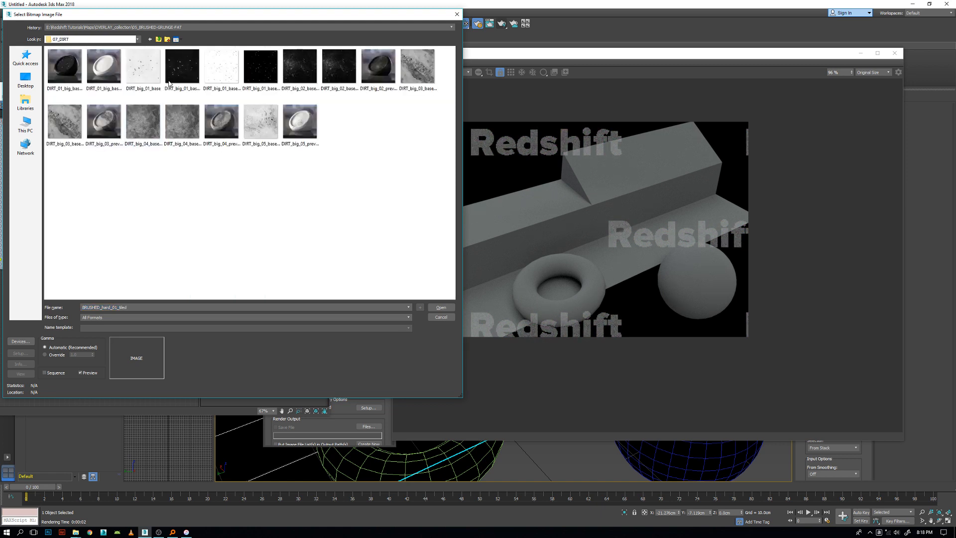
click(157, 39)
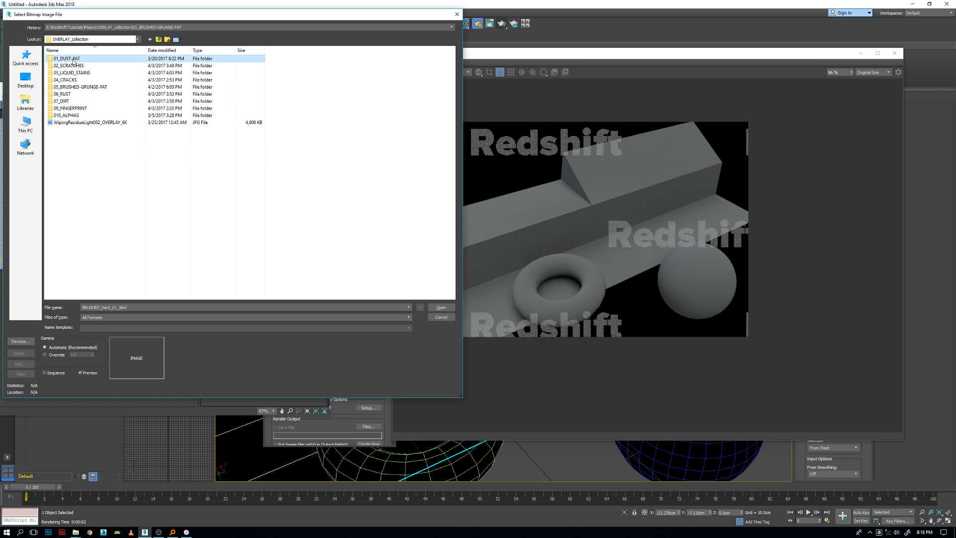
double_click(73, 60)
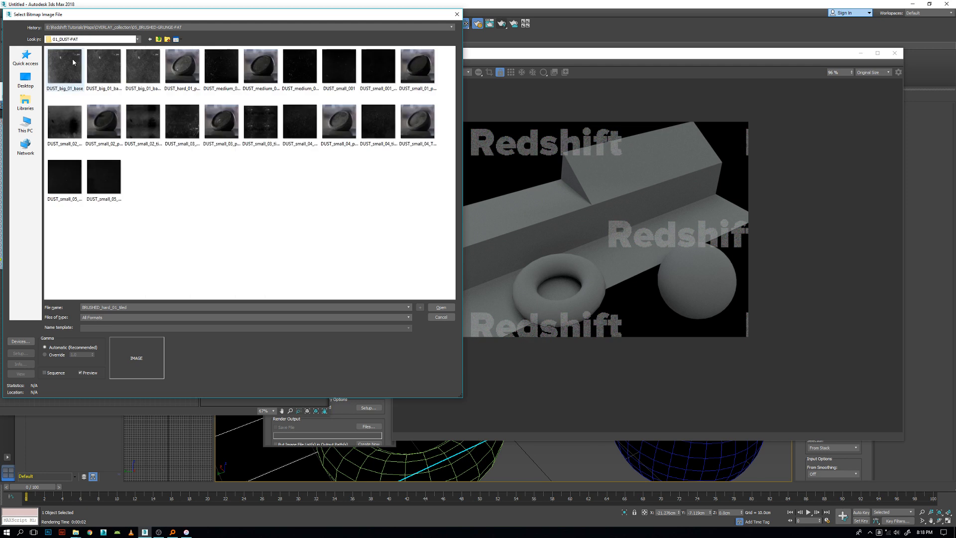
click(145, 126)
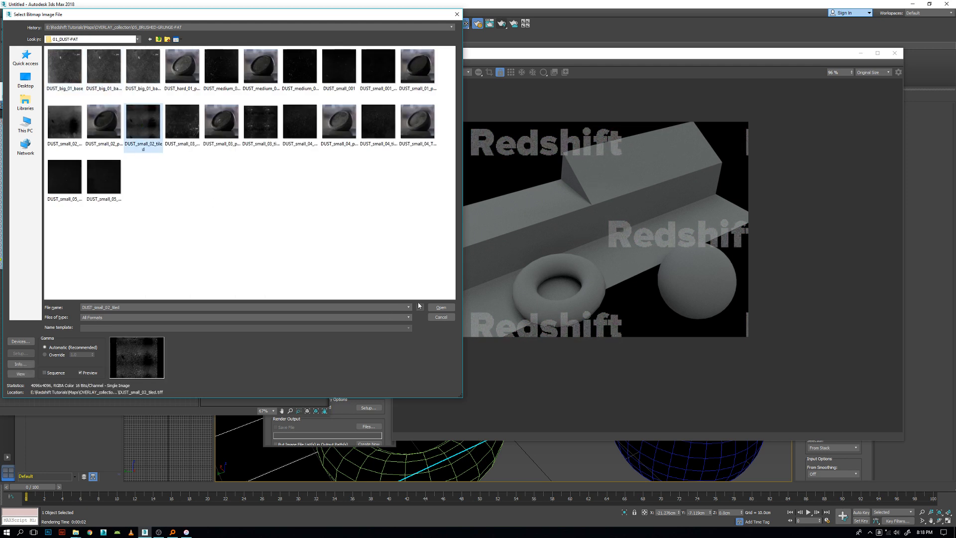
click(446, 309)
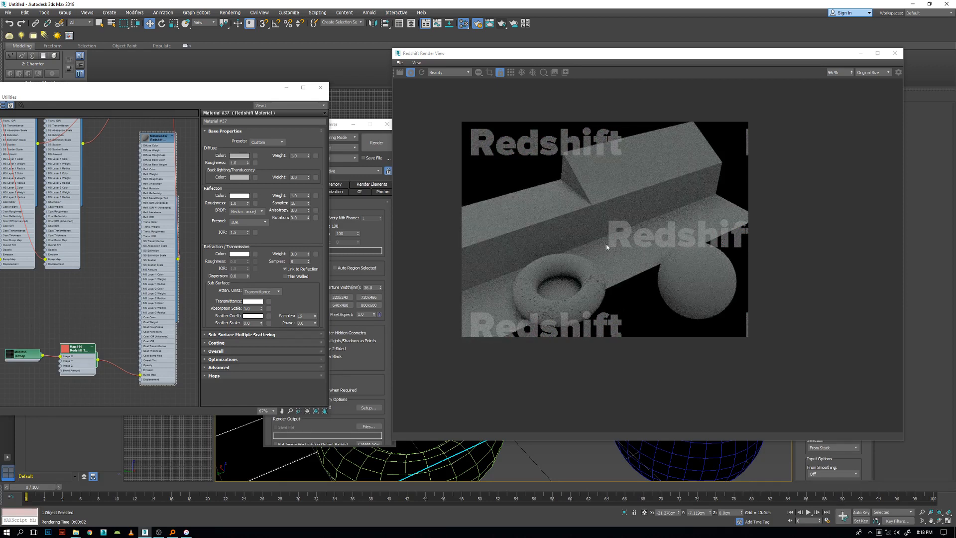
Enlarge the render preview to inspect the bump, and set the dust bitmap's Blur to 0.01.
scroll(603, 198, up, 1)
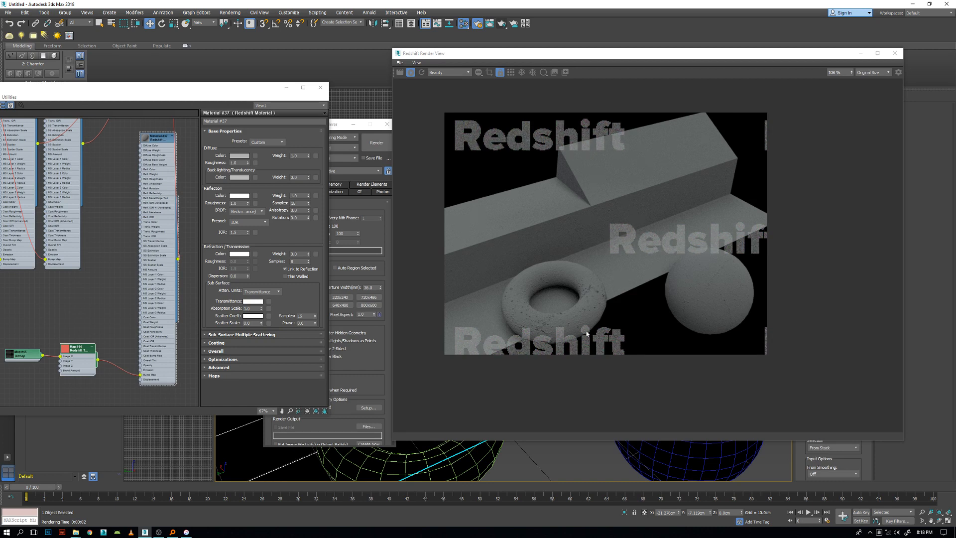
middle_drag(7, 325, 45, 284)
double_click(64, 316)
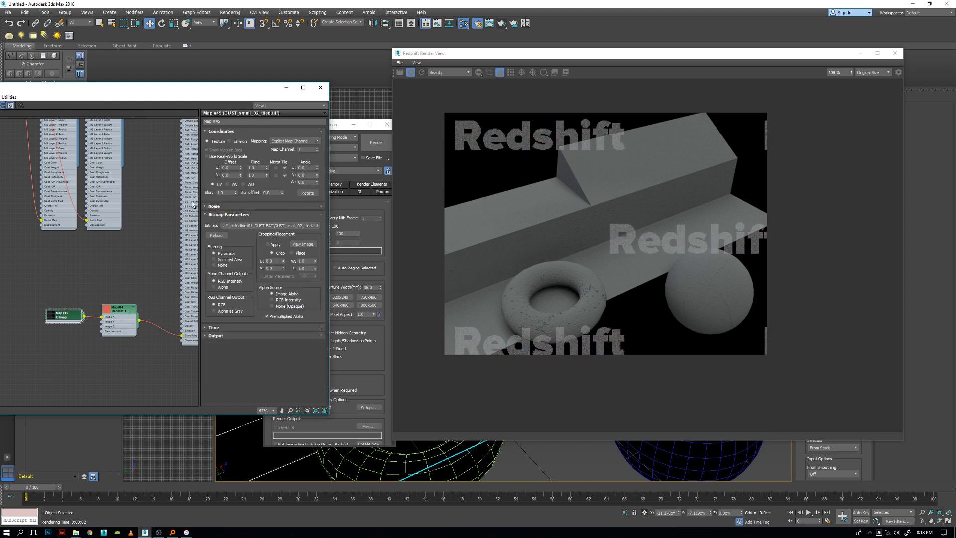
drag(63, 318, 66, 305)
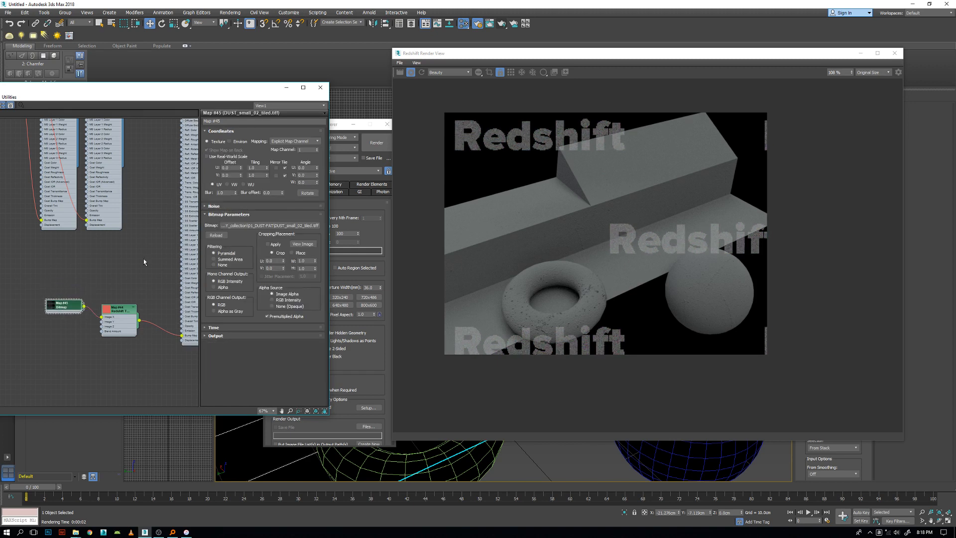
right_click(235, 193)
Rearrange the dust bitmap and TriPlanar nodes beside the Layer 2 material's Bump Map input.
drag(66, 310, 72, 310)
middle_drag(74, 363, 61, 356)
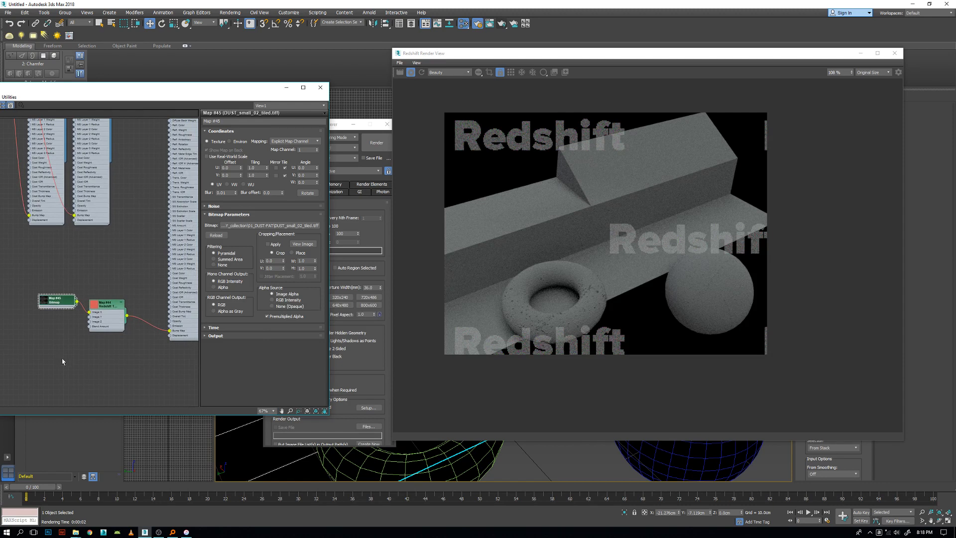
drag(99, 317, 99, 320)
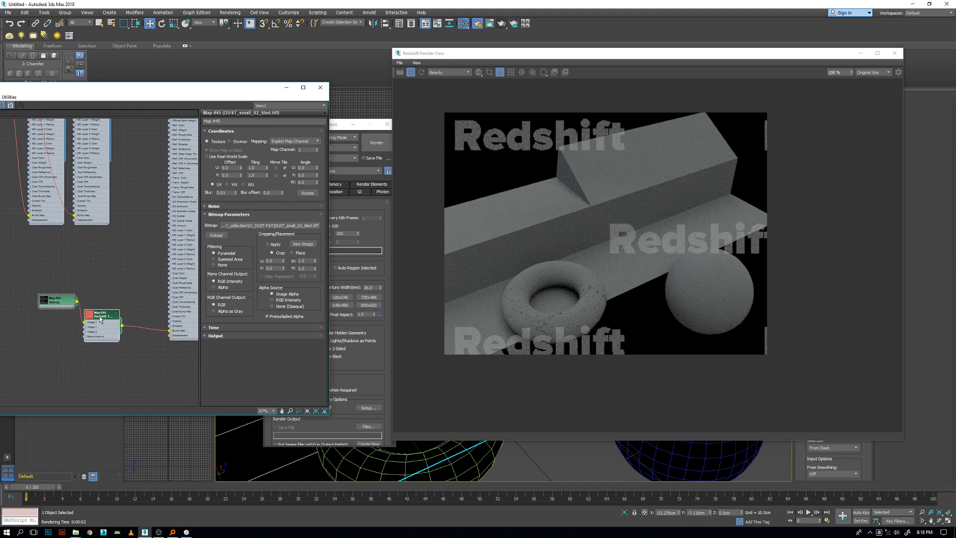
drag(49, 302, 43, 307)
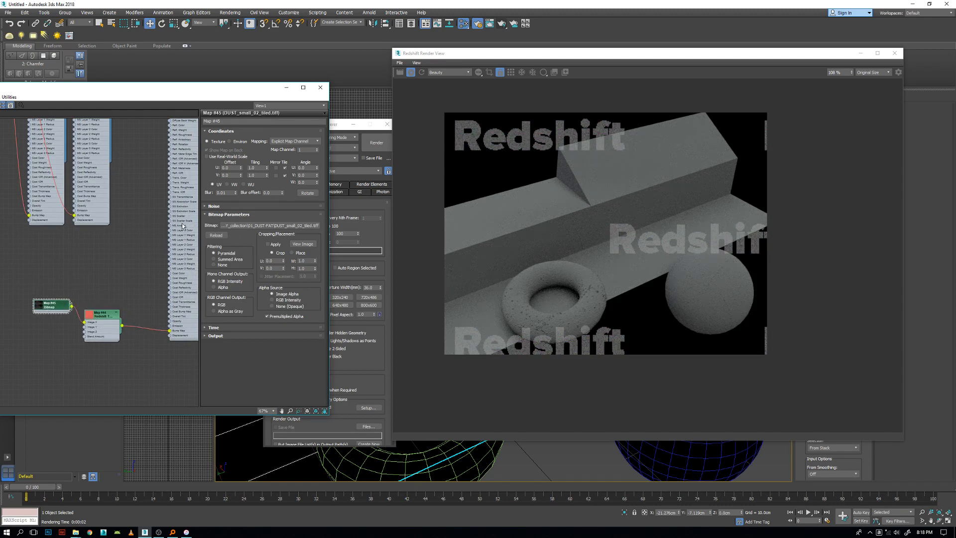
middle_drag(121, 212, 89, 264)
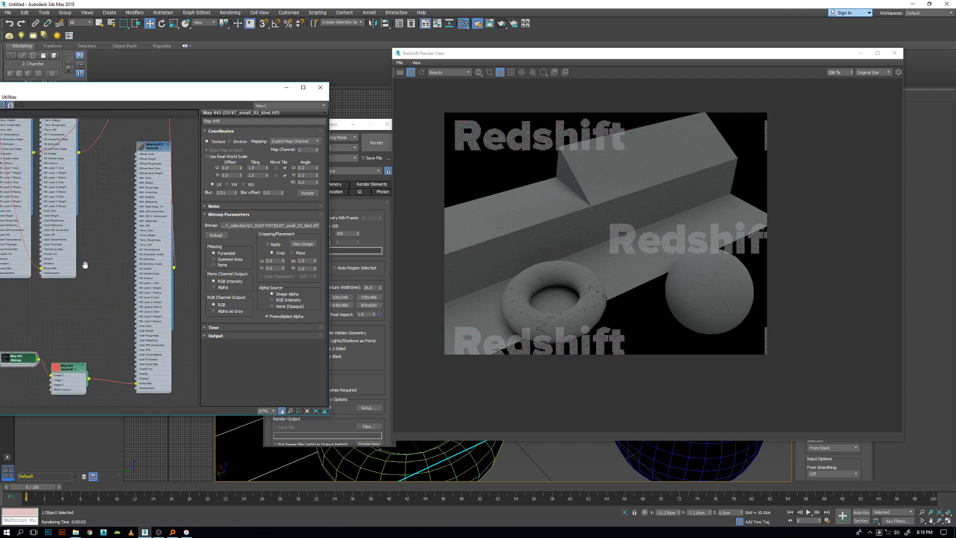
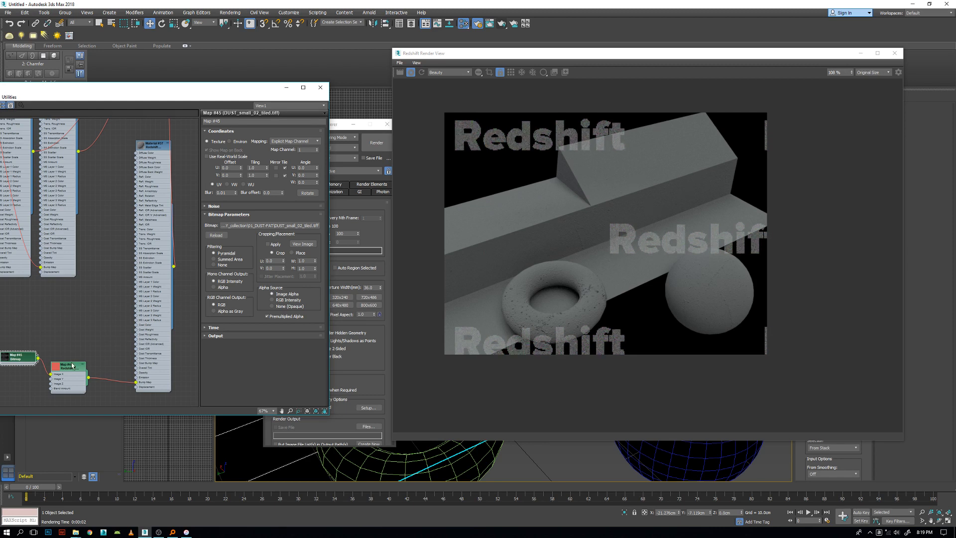
Reposition the Layer 2 material's node in the node graph, clear of the Material Blender.
middle_drag(99, 334, 113, 311)
scroll(114, 311, down, 5)
middle_drag(162, 137, 180, 252)
scroll(170, 188, up, 2)
scroll(169, 188, up, 4)
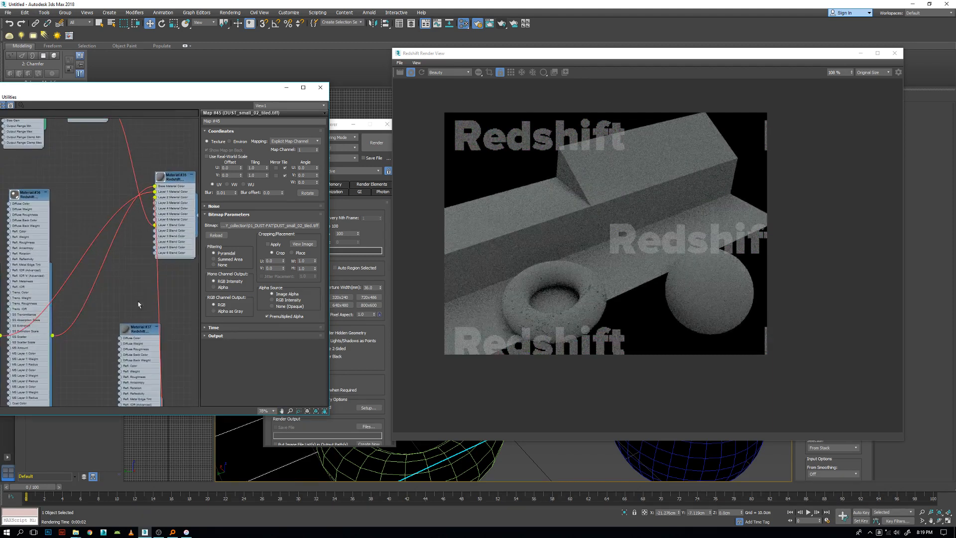
drag(143, 332, 61, 310)
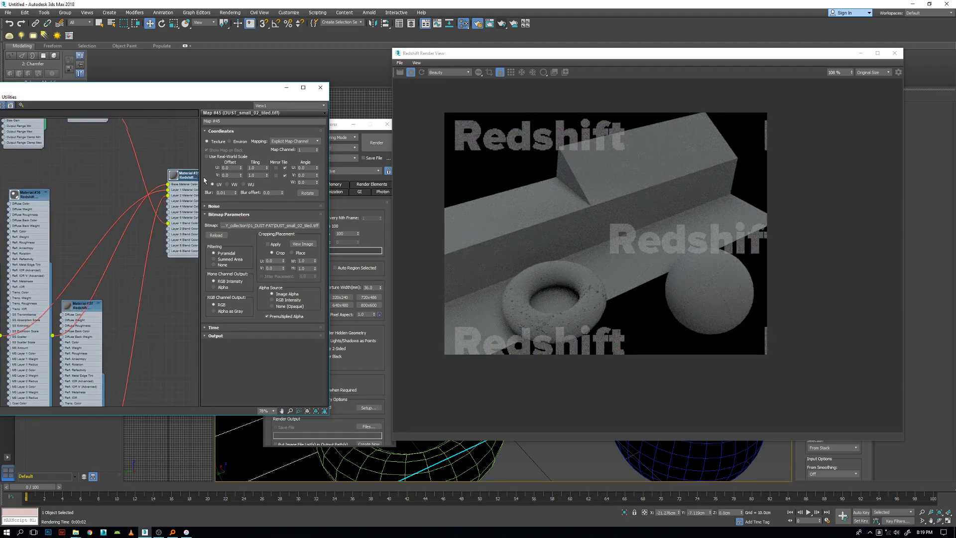
middle_drag(137, 215, 89, 205)
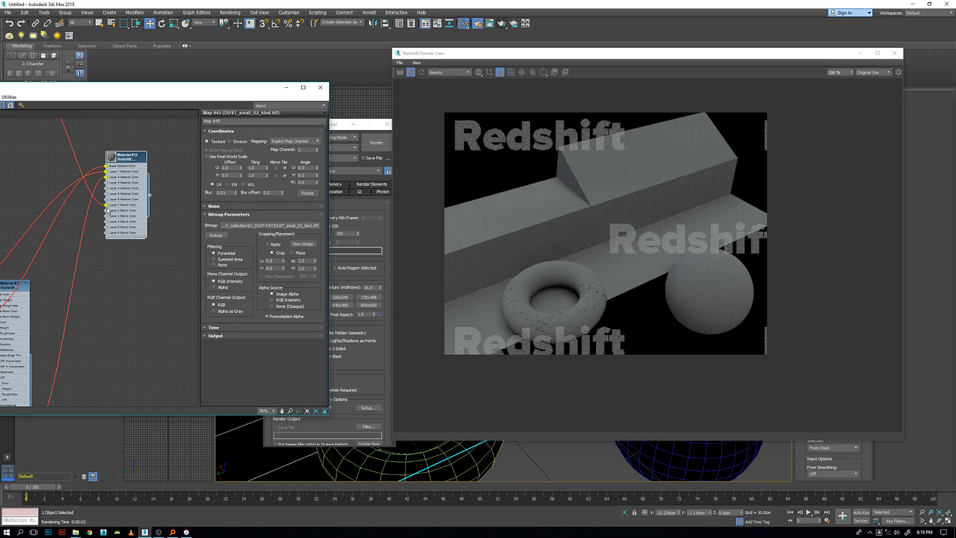
Connect a new Redshift TriPlanar map to the Material Blender's Layer 2 Blend Color and place its node below the blender.
drag(108, 211, 89, 342)
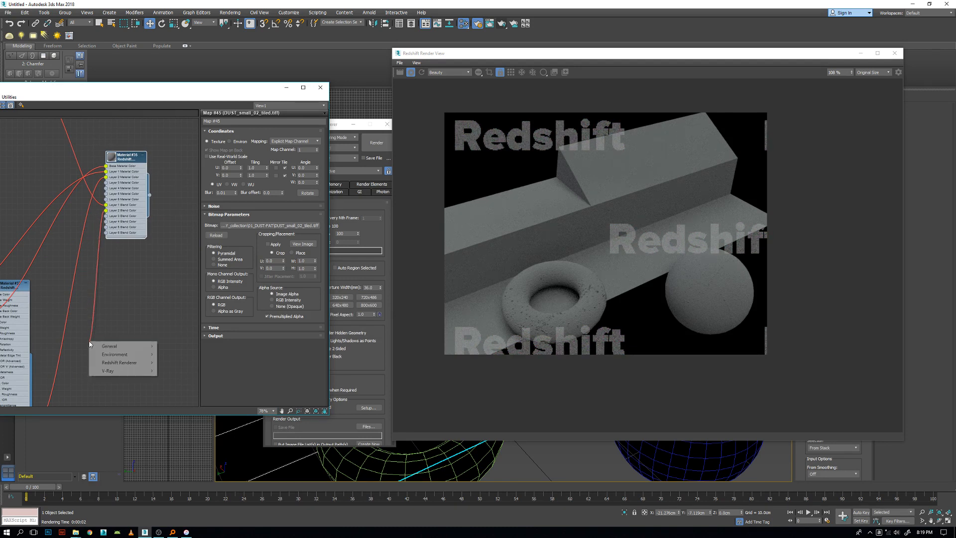
mouse_move(107, 347)
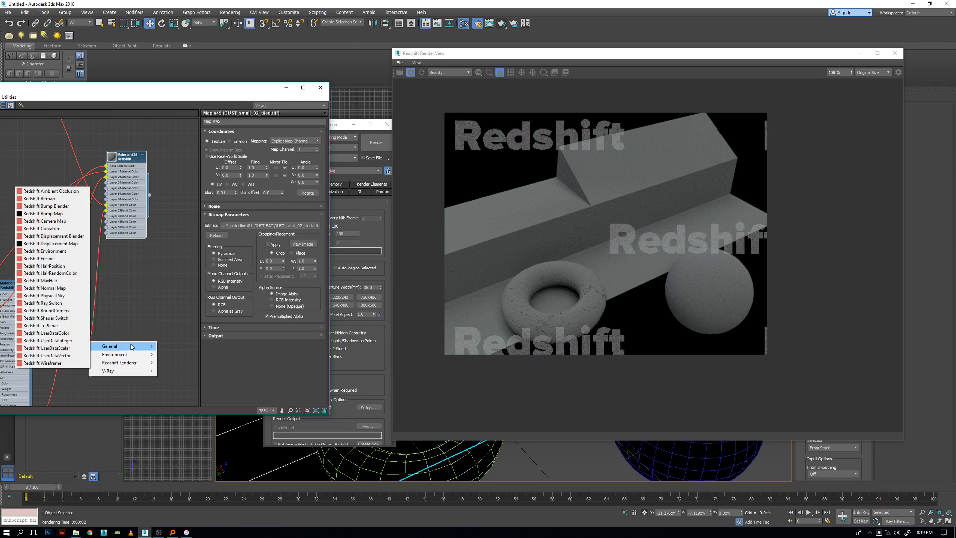
mouse_move(125, 362)
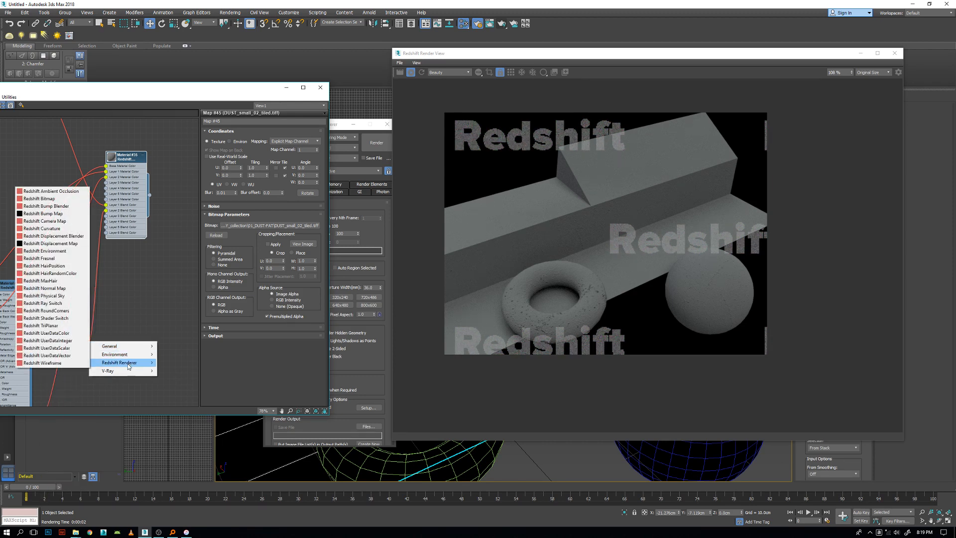
click(50, 325)
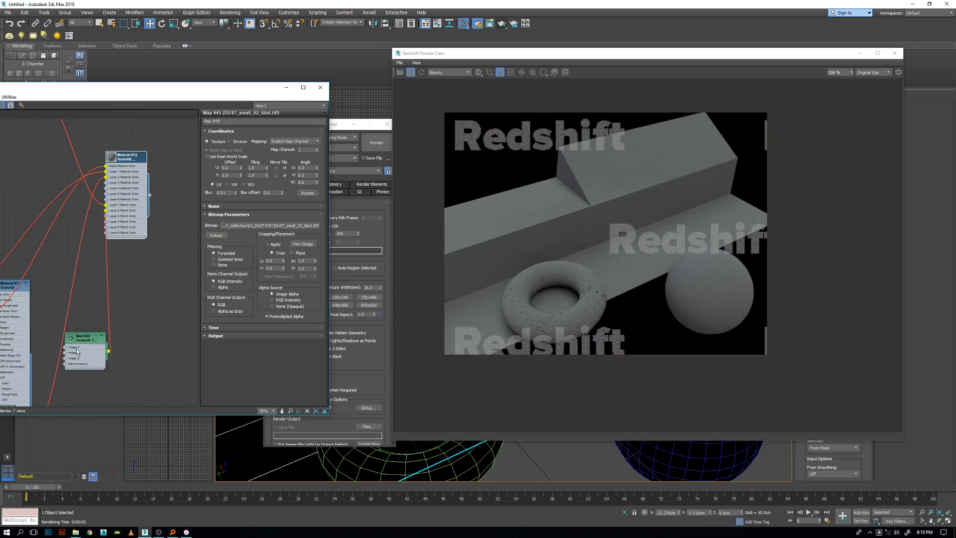
drag(85, 345, 91, 322)
middle_drag(116, 364, 164, 396)
scroll(154, 374, up, 1)
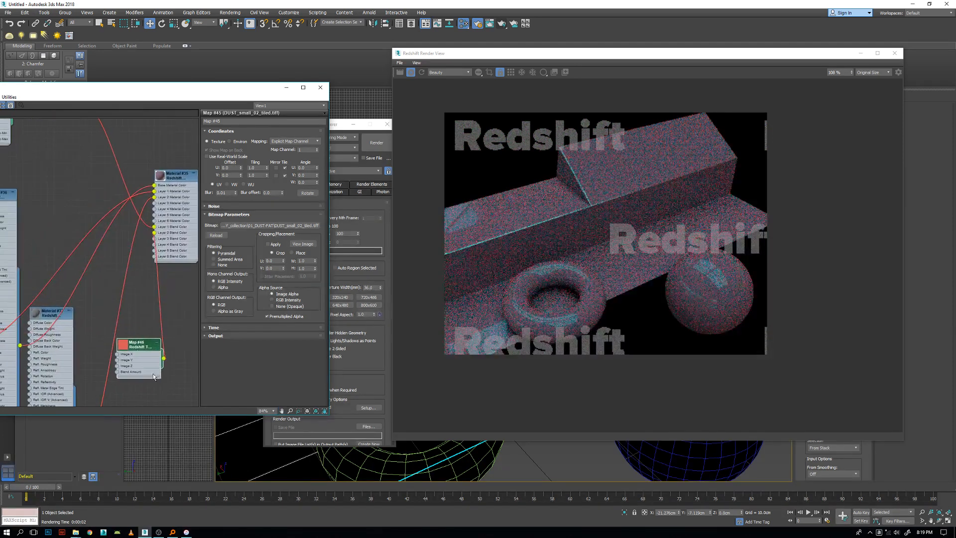
drag(138, 354, 144, 342)
Turn off Same Image On Each Axis for the new TriPlanar map and set its Image X colour to black.
double_click(143, 335)
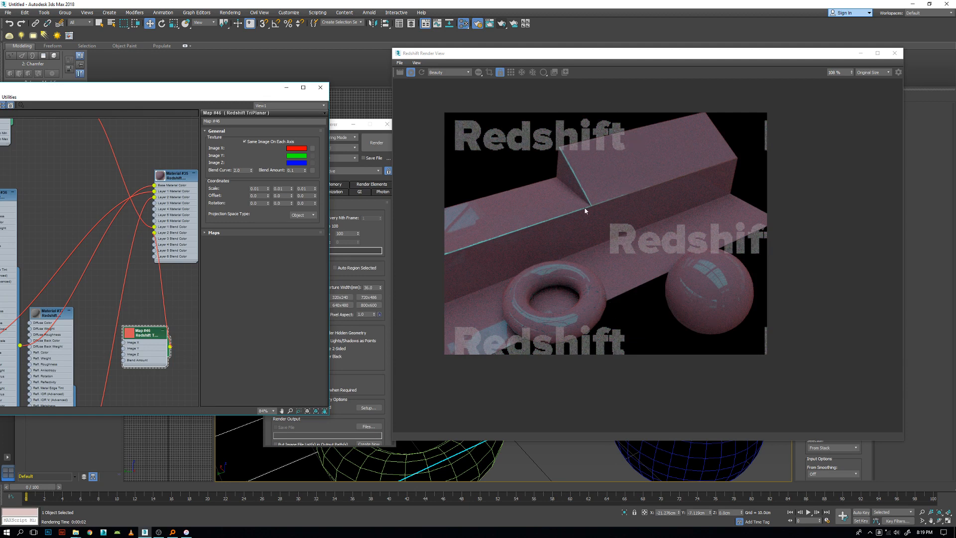
click(244, 142)
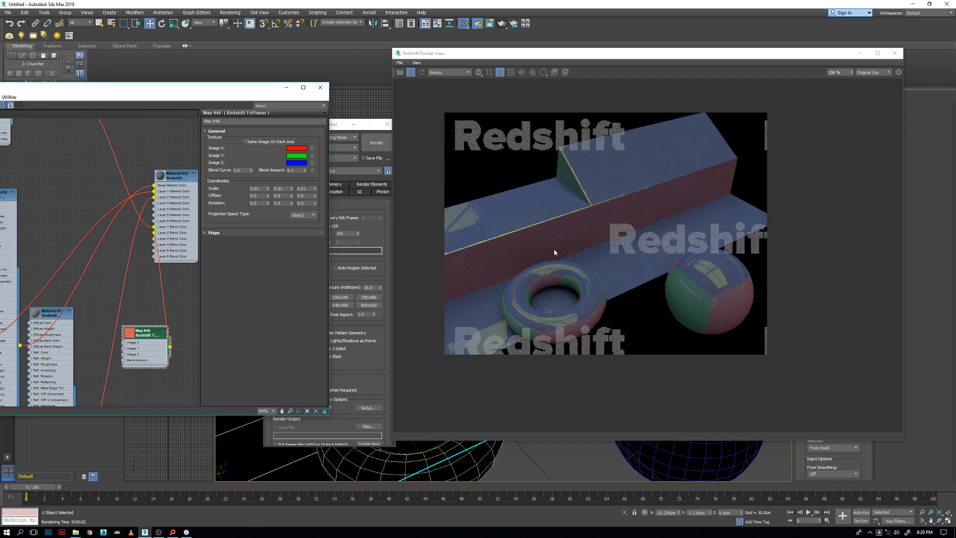
click(292, 148)
drag(187, 71, 151, 108)
click(276, 115)
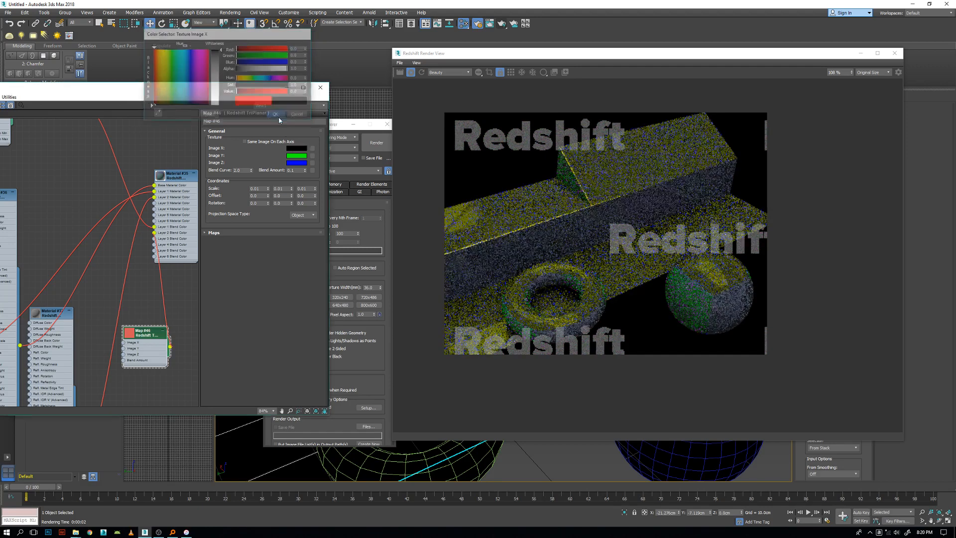
Set the TriPlanar's Image Y colour to black and its Image Z colour to white.
click(300, 157)
drag(193, 73, 150, 108)
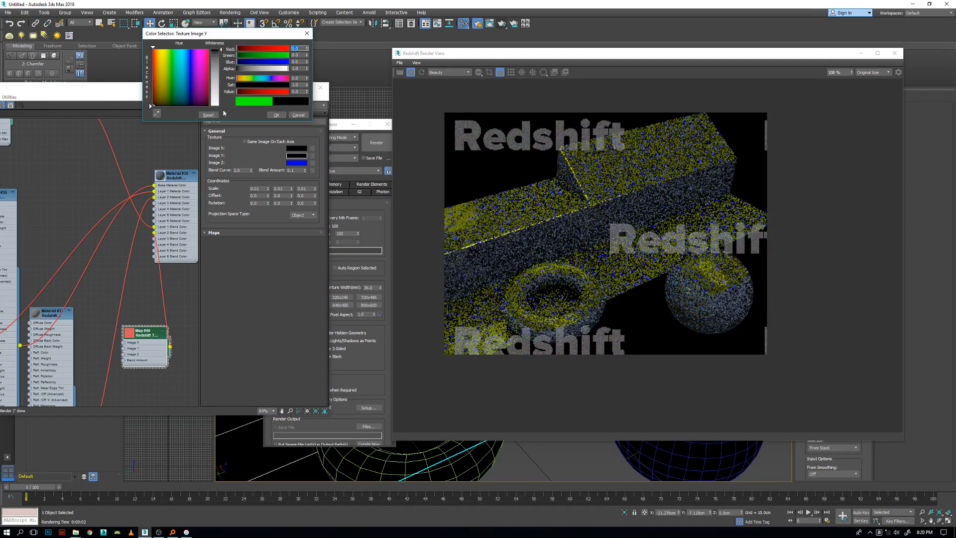
click(276, 115)
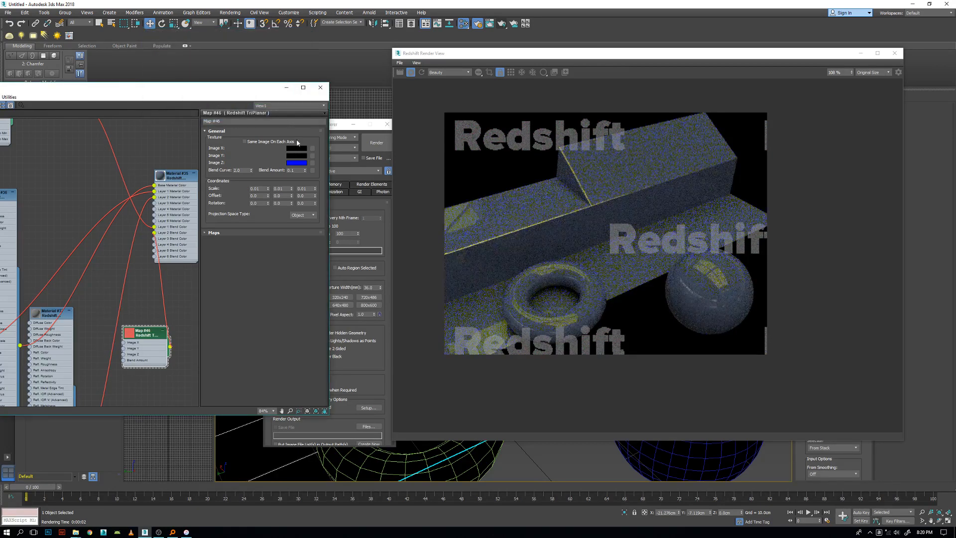
click(294, 166)
mouse_move(214, 50)
mouse_down()
mouse_move(210, 81)
mouse_move(213, 48)
mouse_up()
click(276, 115)
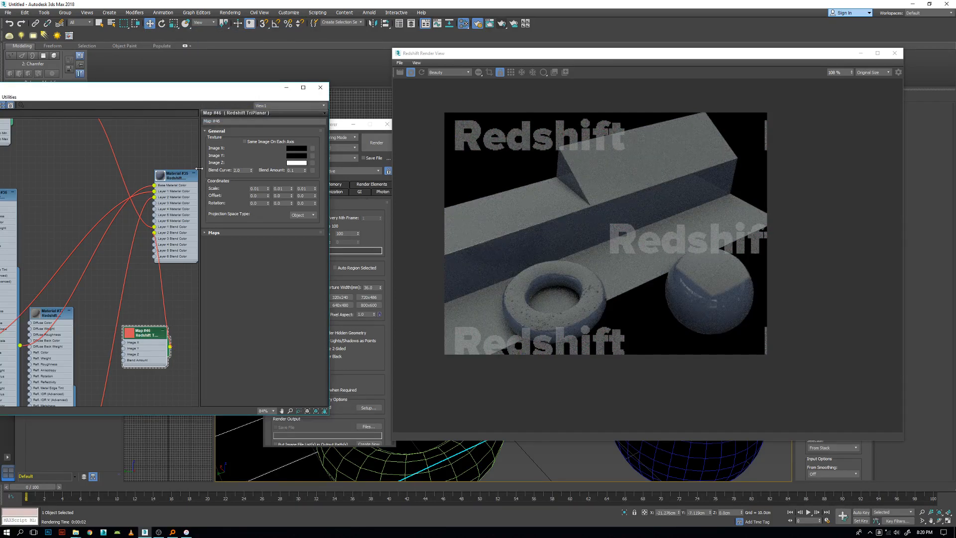
Set the blend-mask TriPlanar's Blend Amount to 1.0 and raise its Blend Curve to tune the transition between axes.
double_click(168, 180)
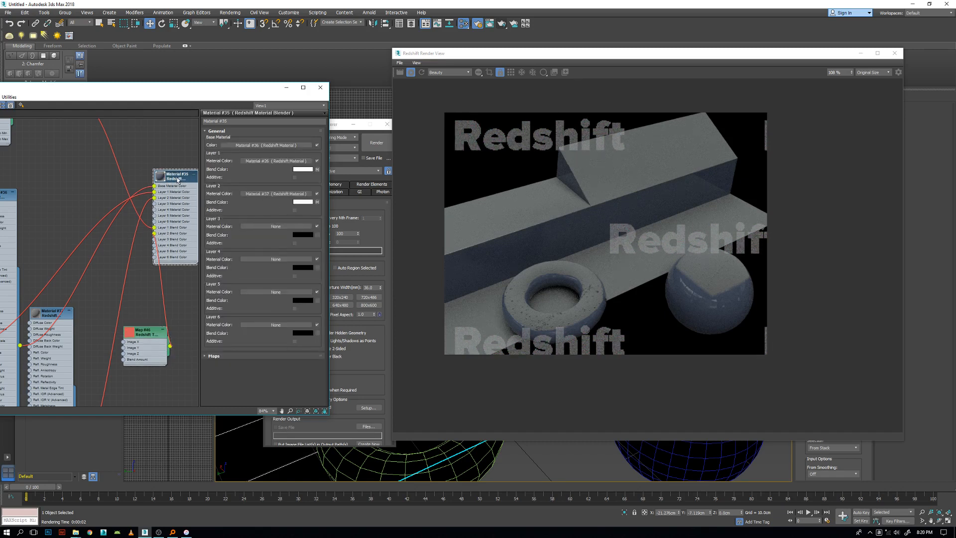
click(151, 338)
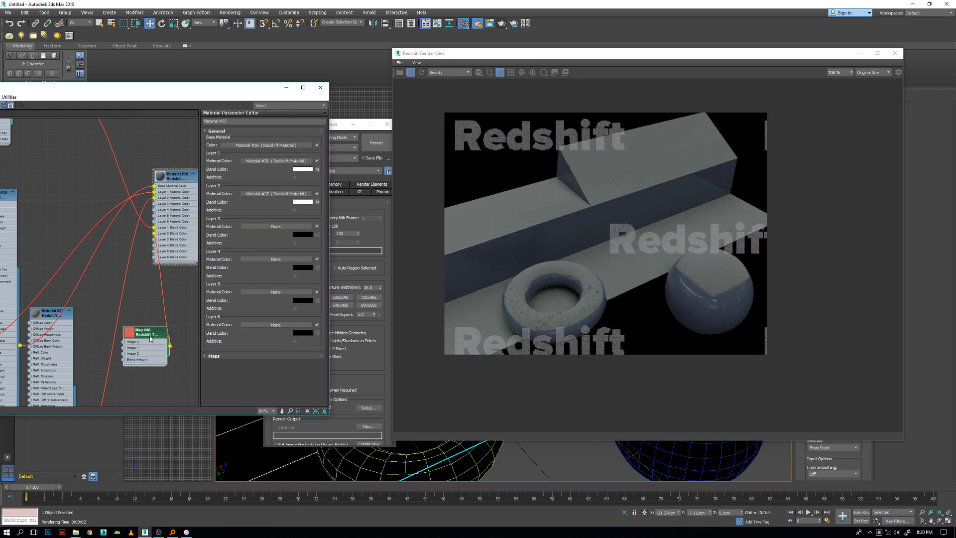
double_click(151, 337)
drag(305, 170, 305, 162)
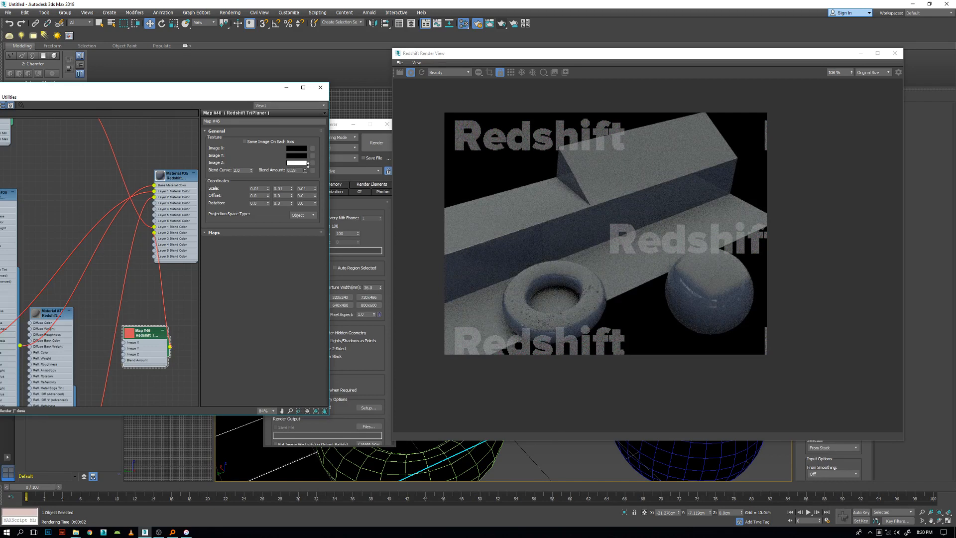
drag(306, 171, 308, 166)
drag(251, 170, 253, 154)
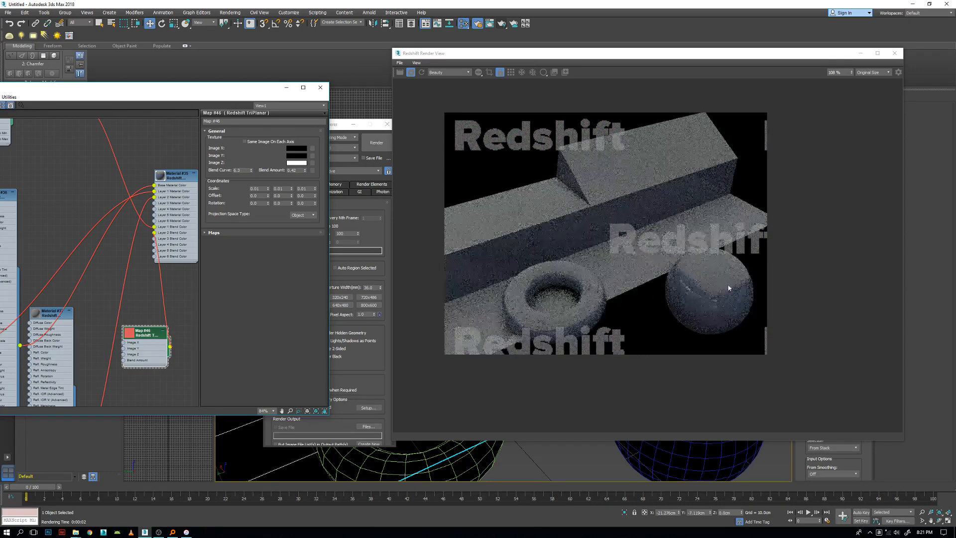
drag(304, 171, 305, 164)
drag(304, 171, 307, 159)
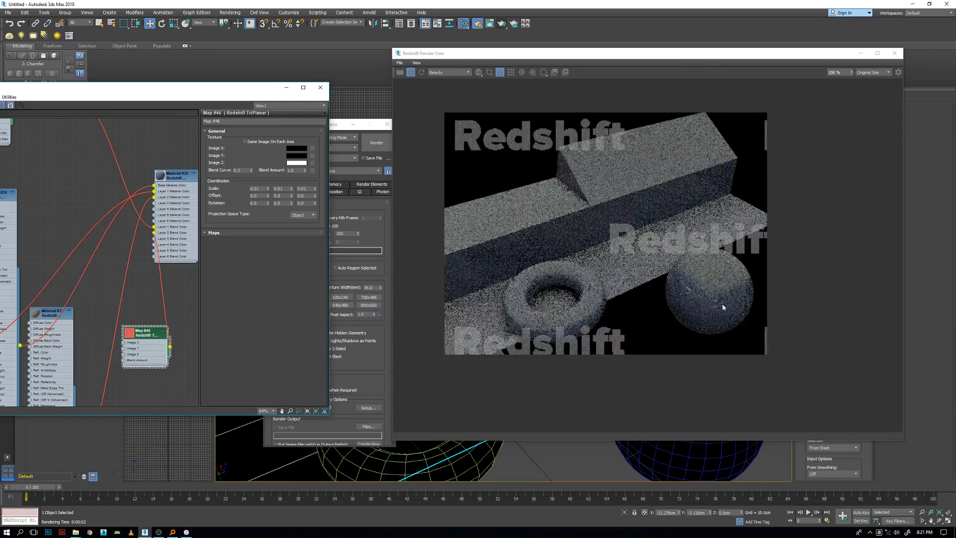
drag(253, 169, 251, 175)
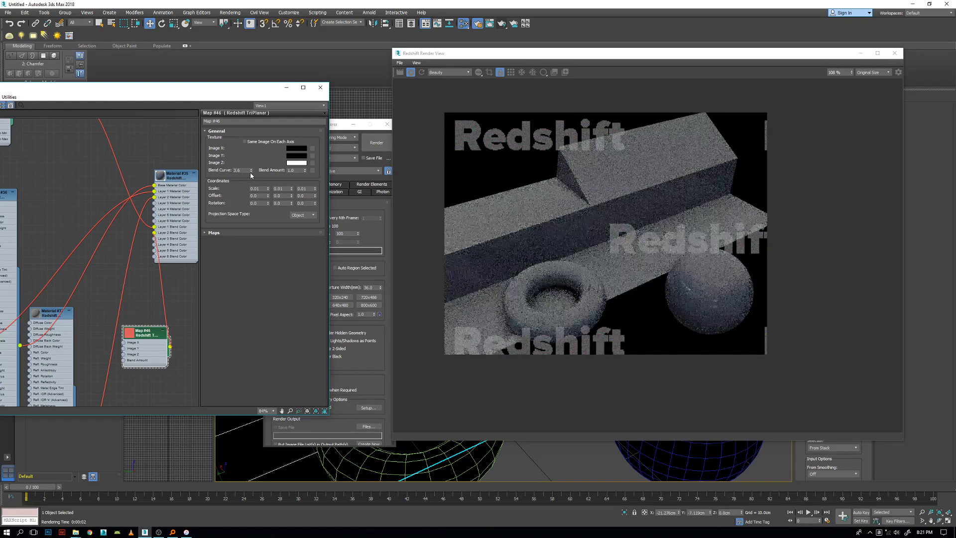
drag(252, 172, 251, 168)
click(305, 171)
click(306, 168)
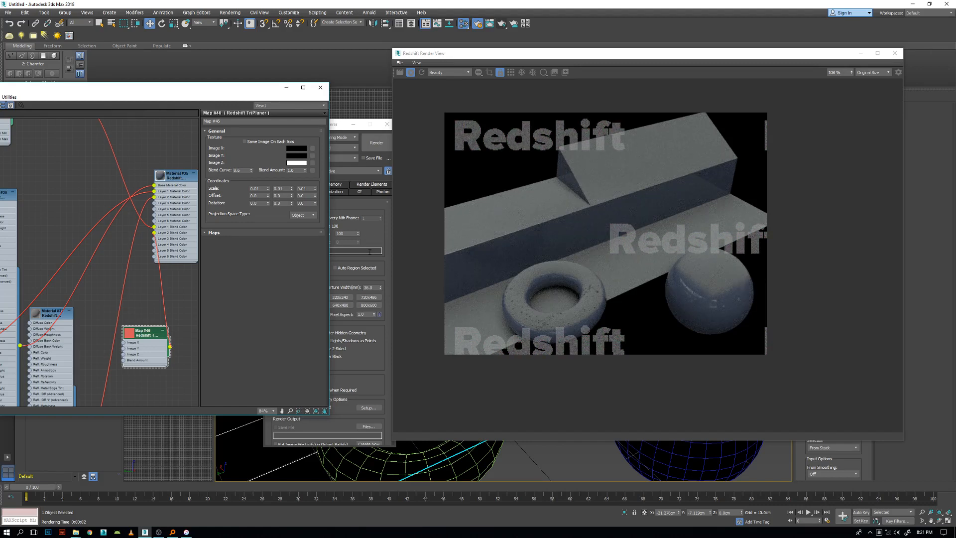
Collapse the Layer 2 material's node and move the blend-mask TriPlanar farther below the Material Blender.
scroll(169, 232, down, 1)
middle_drag(194, 238, 199, 165)
drag(151, 261, 165, 285)
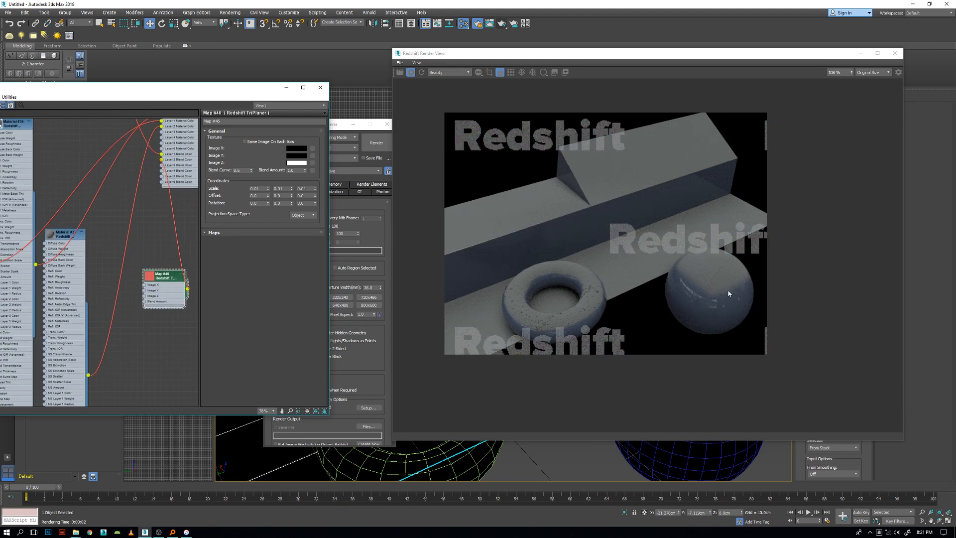
middle_drag(129, 212, 166, 169)
scroll(162, 248, down, 3)
middle_drag(166, 234, 89, 263)
scroll(90, 263, down, 1)
drag(121, 265, 127, 312)
click(53, 233)
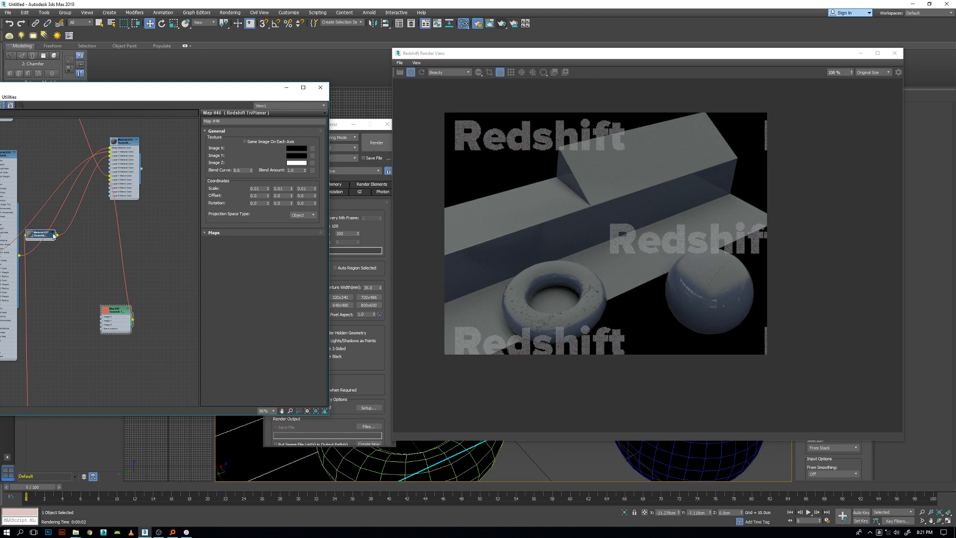
click(14, 153)
Group the collapsed Layer 2 material with its bump TriPlanar and dust bitmap, placed just above the blend-mask TriPlanar.
drag(42, 236, 44, 261)
scroll(63, 278, up, 1)
middle_drag(63, 277, 82, 201)
scroll(125, 199, down, 5)
scroll(120, 209, up, 1)
drag(88, 176, 103, 308)
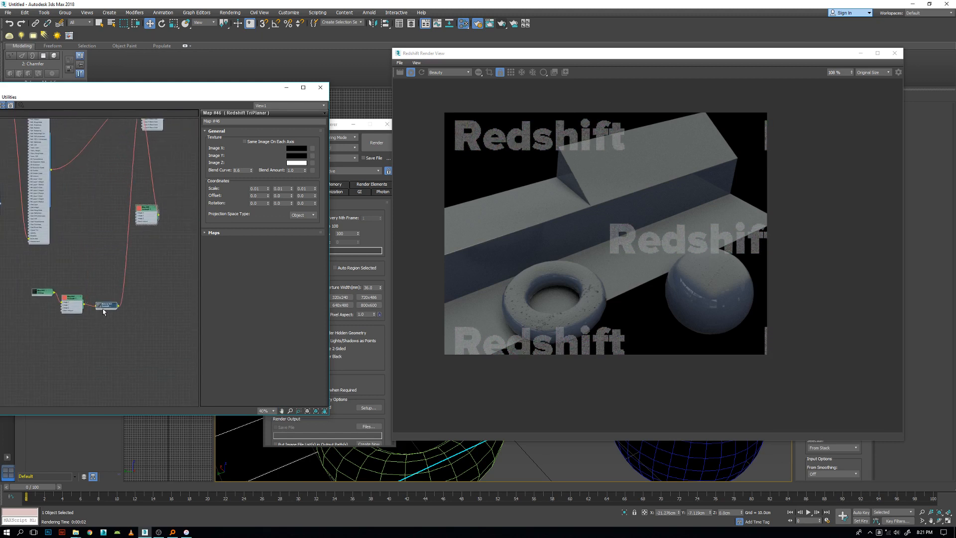
drag(18, 281, 167, 215)
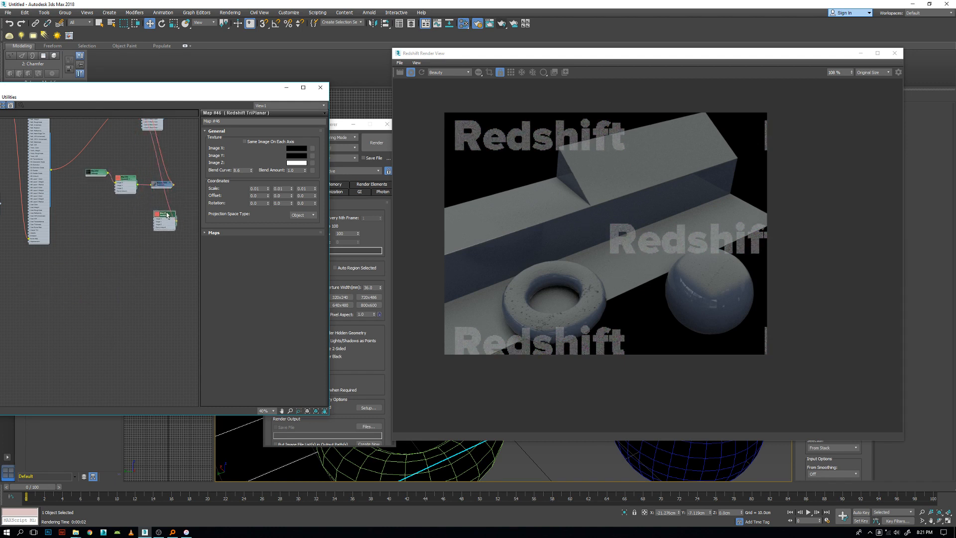
scroll(149, 199, up, 3)
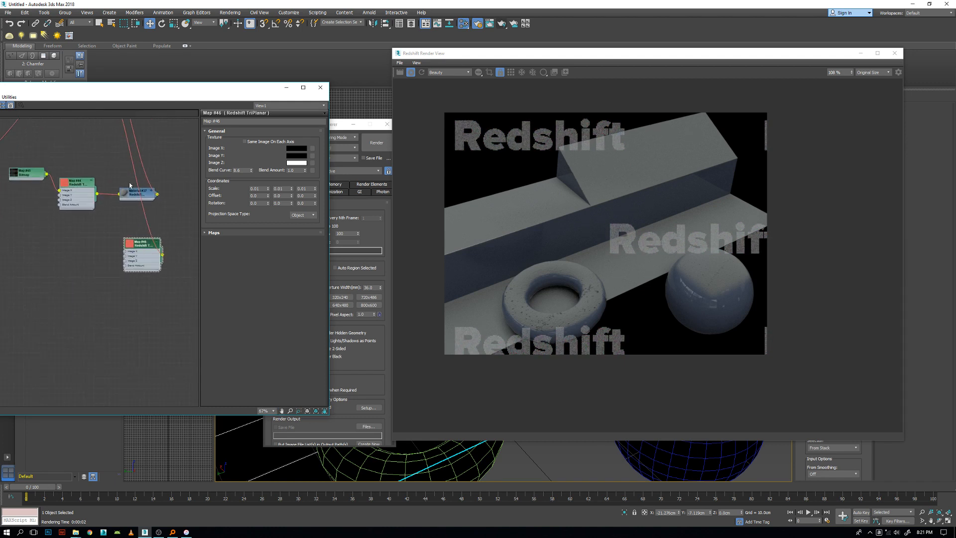
click(123, 201)
drag(131, 196, 126, 195)
Set the Layer 2 material's diffuse colour to a dark, desaturated brown.
double_click(127, 195)
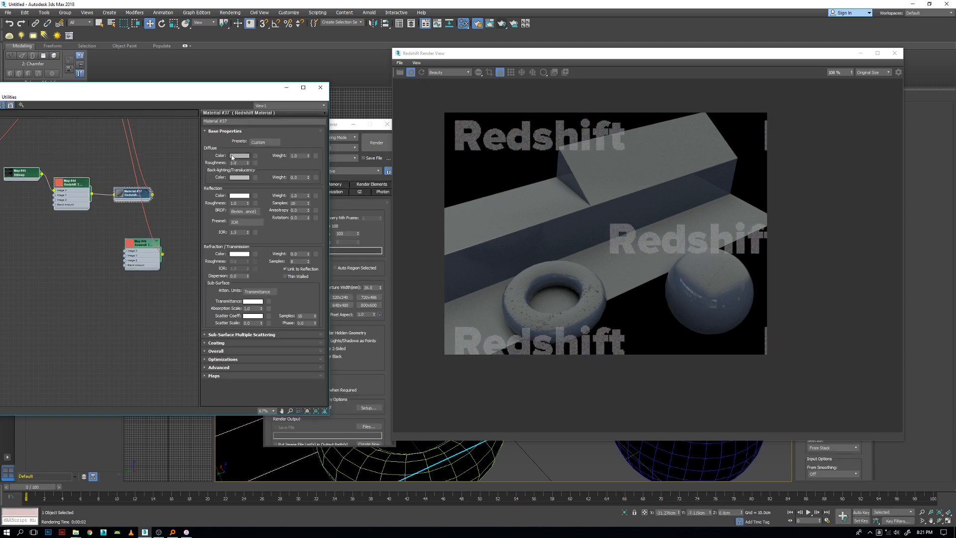
click(232, 155)
drag(221, 75, 220, 57)
drag(156, 103, 156, 100)
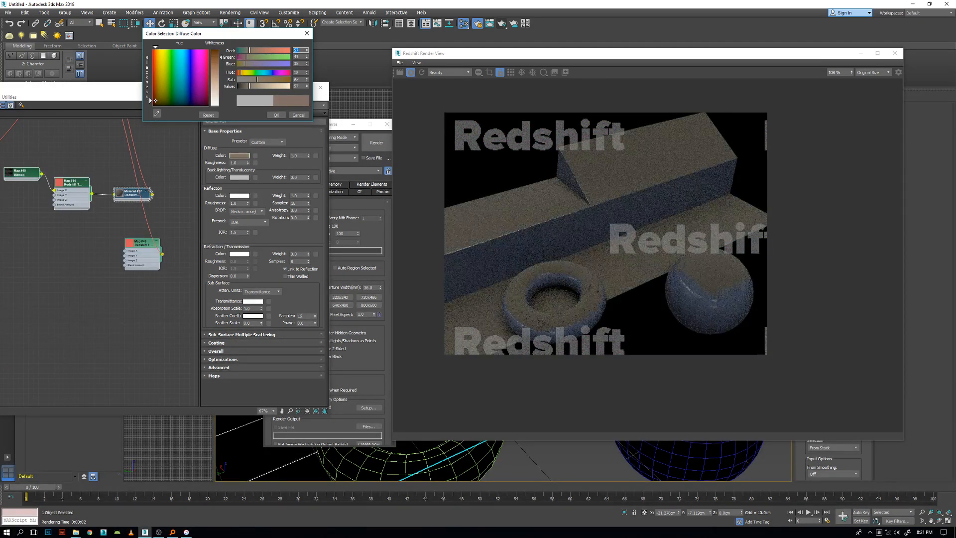
drag(248, 86, 248, 88)
click(277, 115)
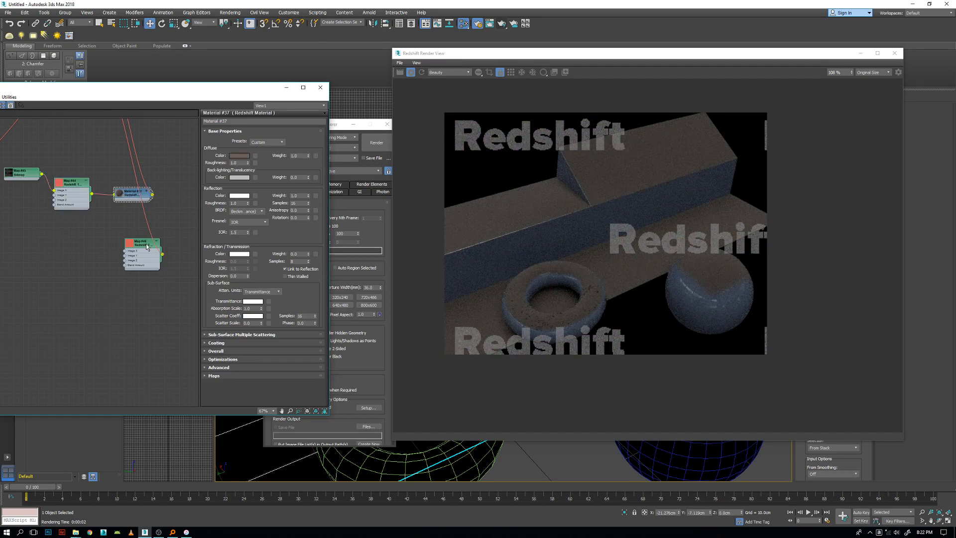
Feed the blend-mask TriPlanar's Image Z input with a Bitmap using DUST_big_01_base_tiled_8b from 01_DUST-FAT, and open the bitmap's parameters.
drag(133, 241, 46, 283)
click(127, 251)
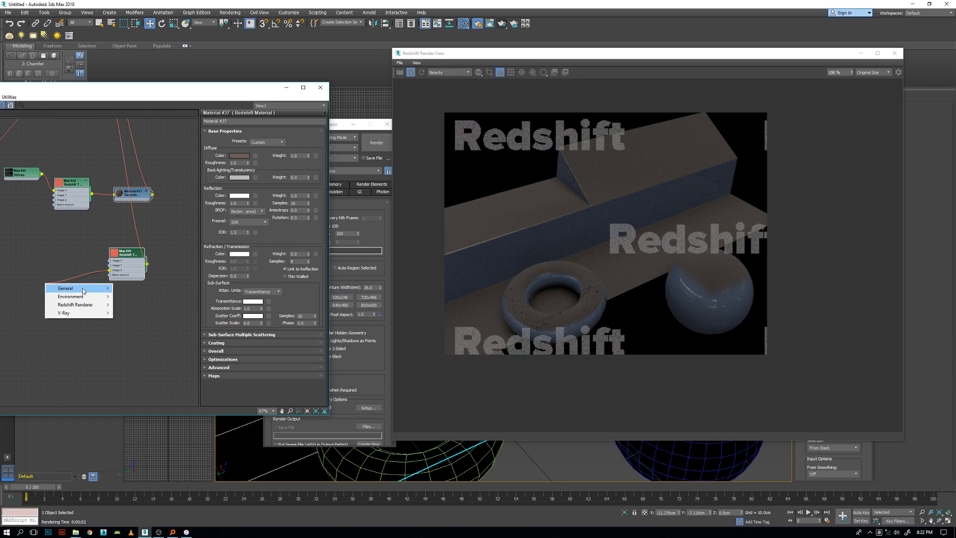
mouse_move(83, 290)
click(126, 288)
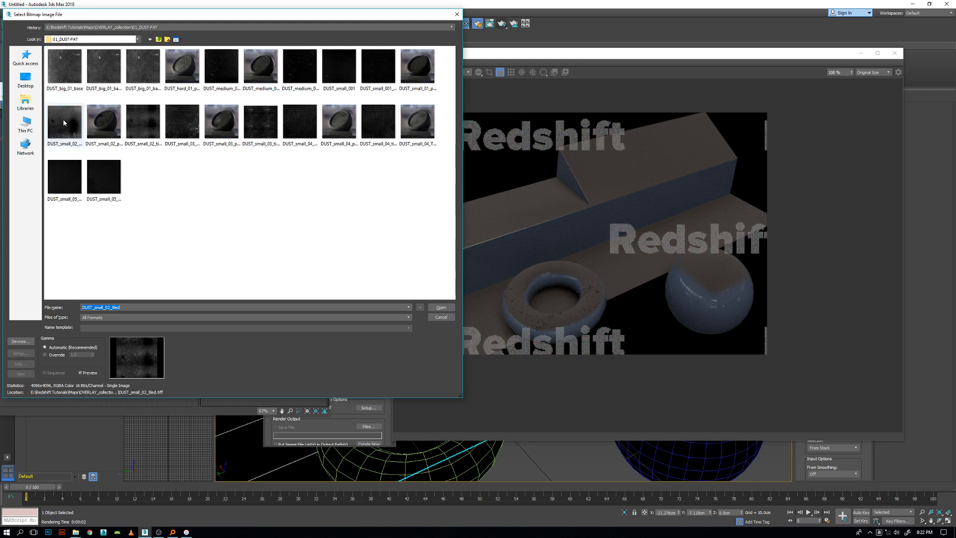
click(182, 122)
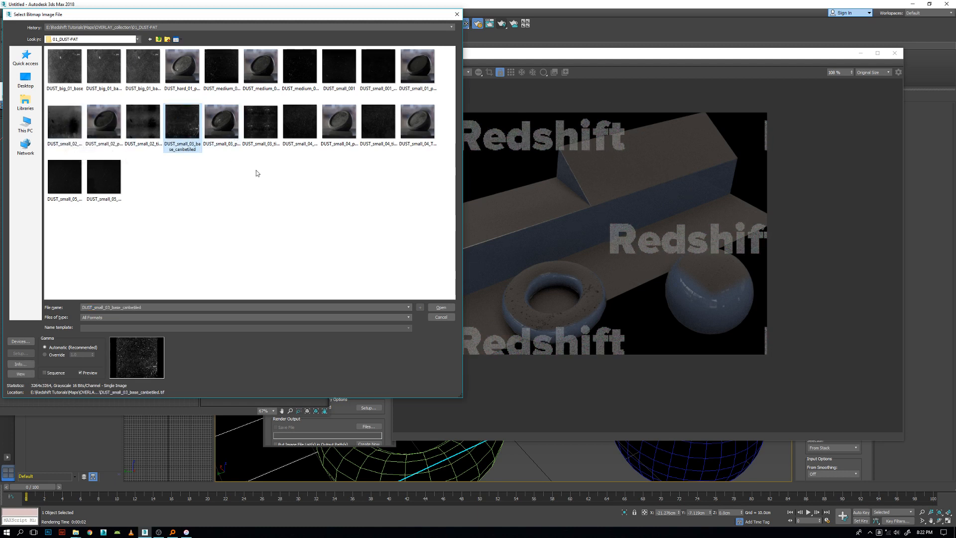
click(148, 51)
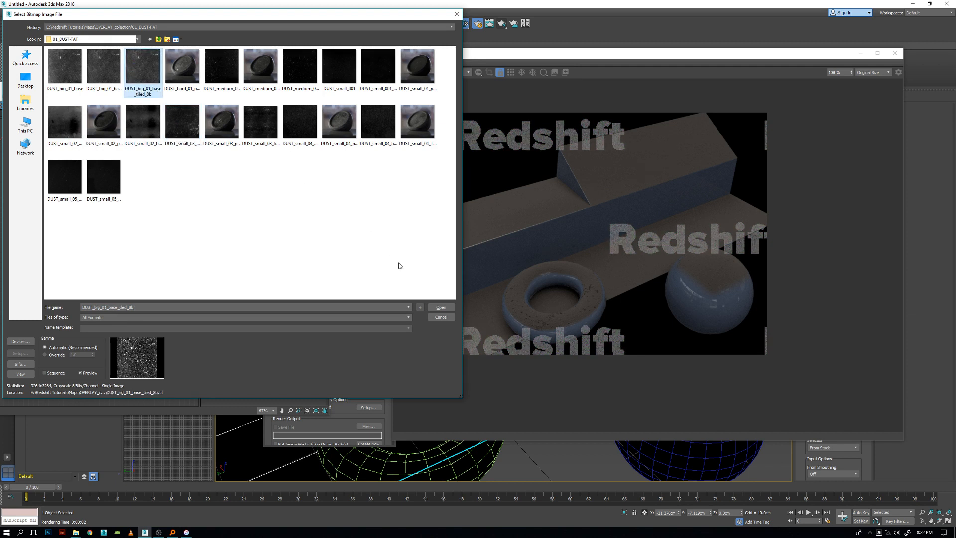
click(441, 307)
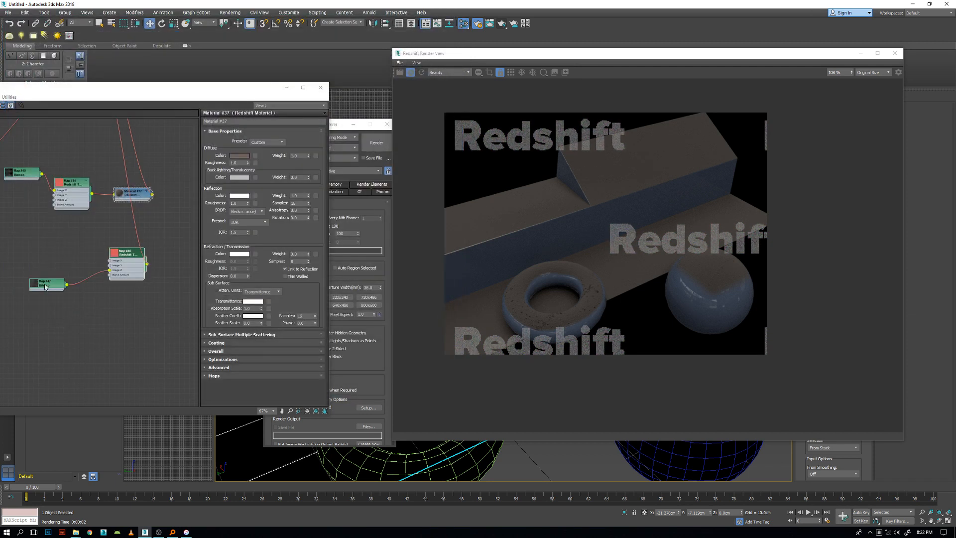
drag(45, 287, 54, 271)
double_click(54, 269)
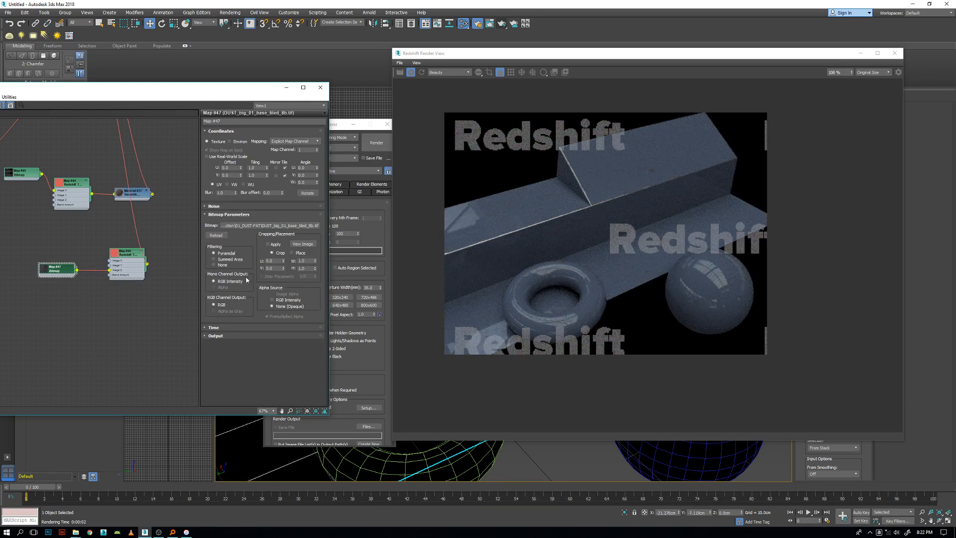
Invert the output of the dust bitmap feeding the blend-mask TriPlanar and shift its node slightly away from the TriPlanar.
click(224, 336)
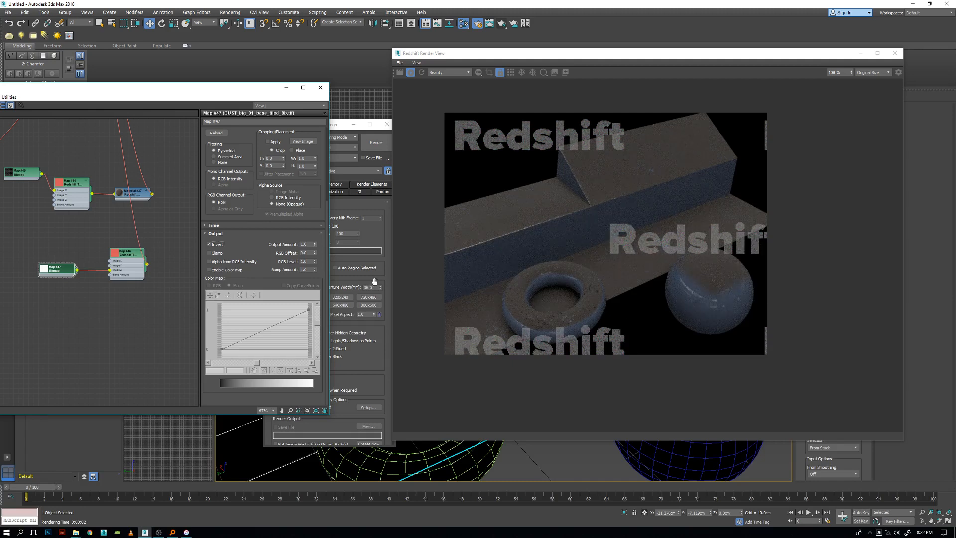
drag(56, 270, 51, 281)
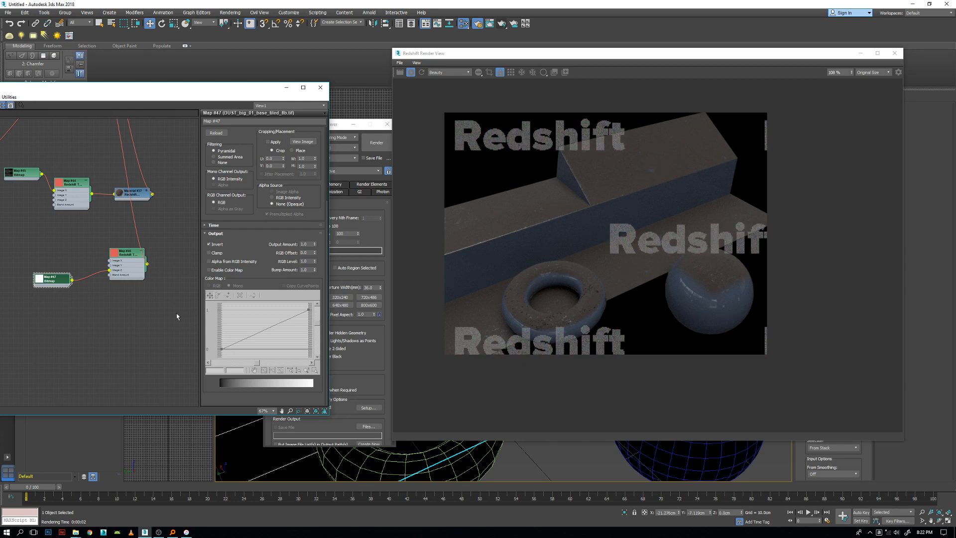
Replace the dust bitmap with a Composite map, keeping the old map as a sub-map.
middle_drag(90, 301, 151, 289)
drag(123, 274, 123, 270)
right_click(120, 261)
click(80, 269)
click(114, 266)
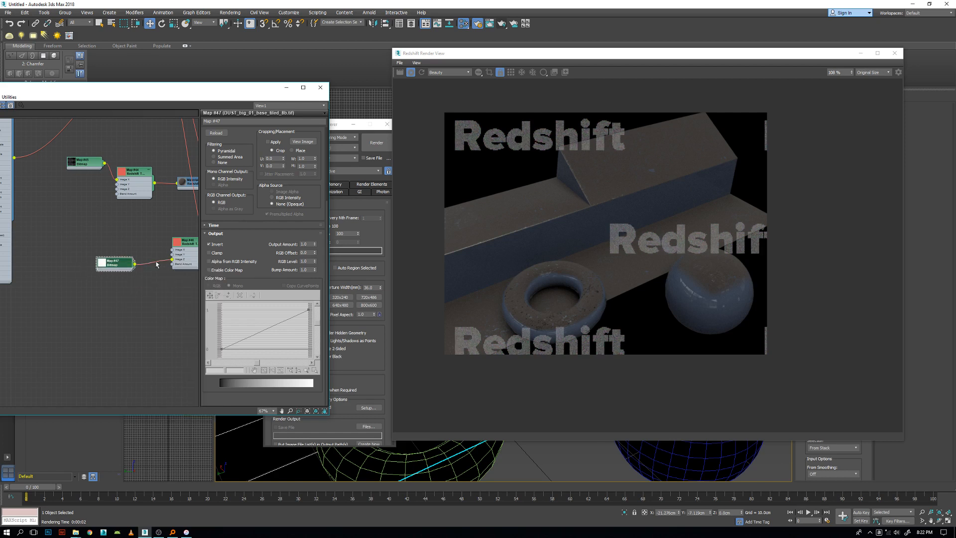
right_click(109, 263)
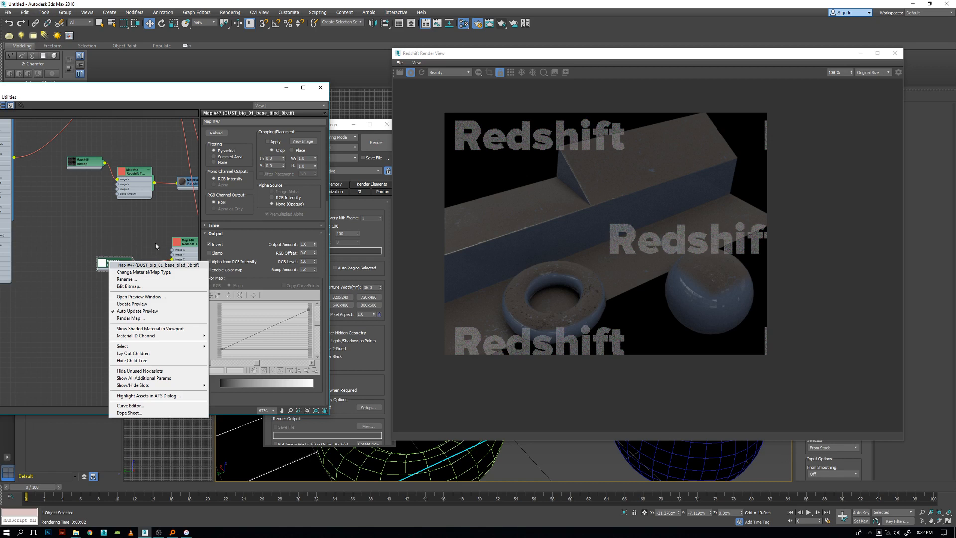
click(140, 273)
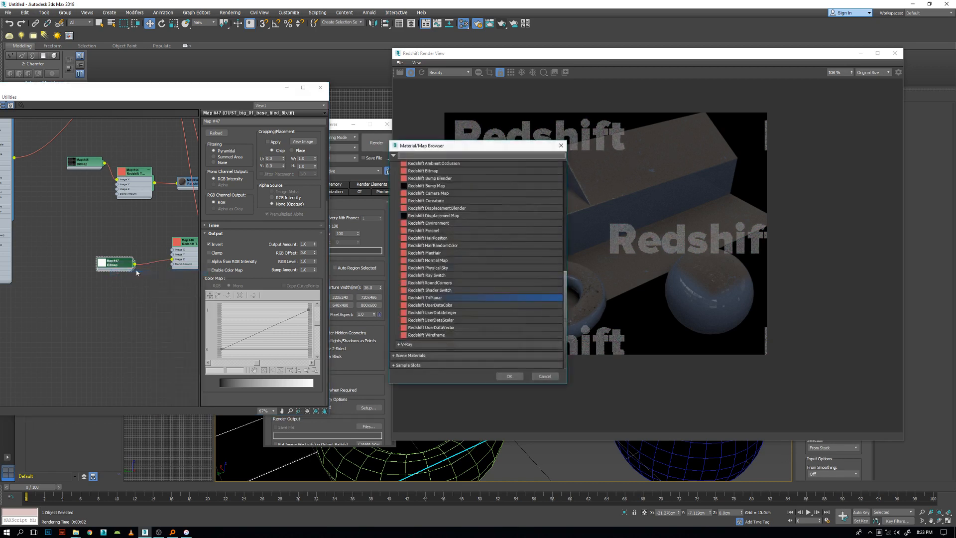
scroll(446, 261, up, 15)
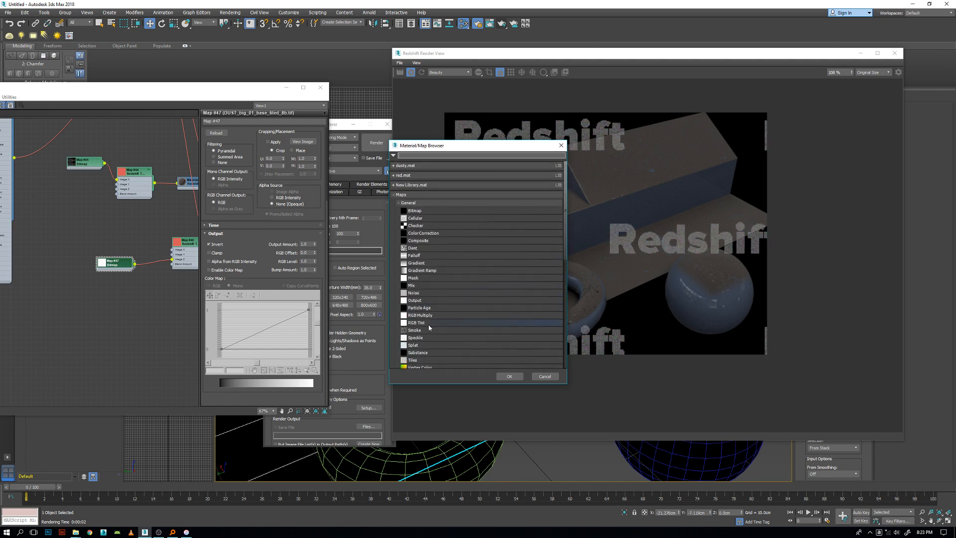
scroll(427, 298, down, 1)
double_click(418, 239)
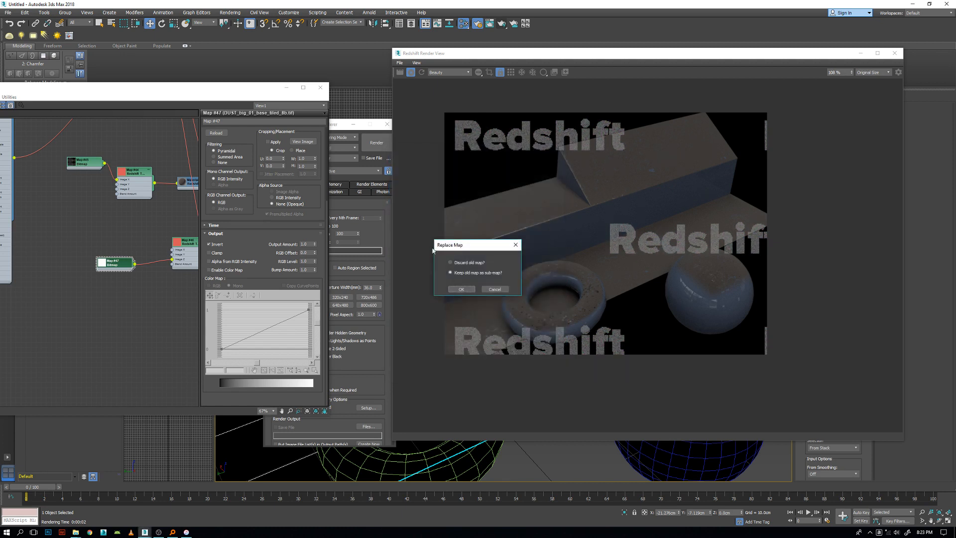
click(463, 289)
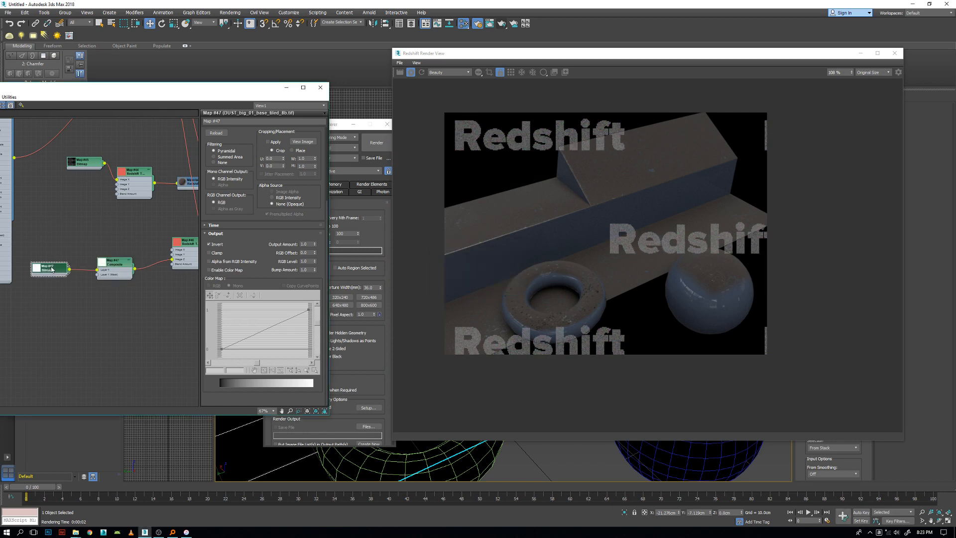
Feed the Composite's Layer 1 mask with a Bitmap using WipingResidueLight002_OVERLAY_6K from the OVERLAY_collection folder.
drag(98, 277, 61, 302)
mouse_move(89, 310)
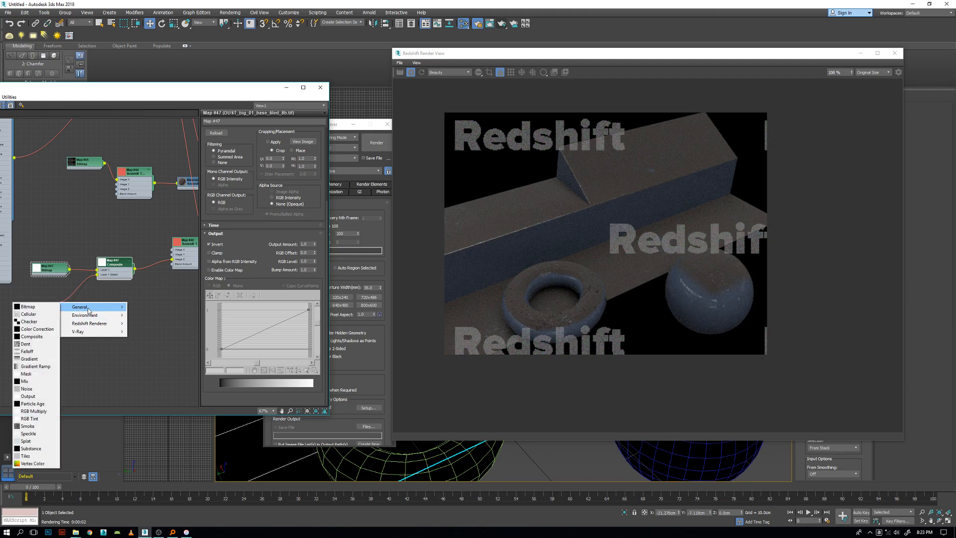
click(28, 307)
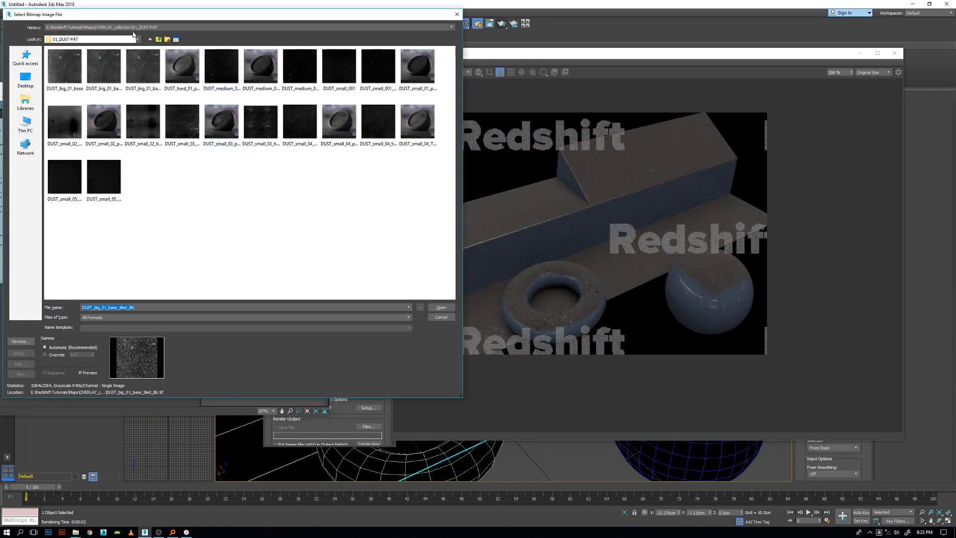
click(141, 28)
click(145, 28)
click(137, 39)
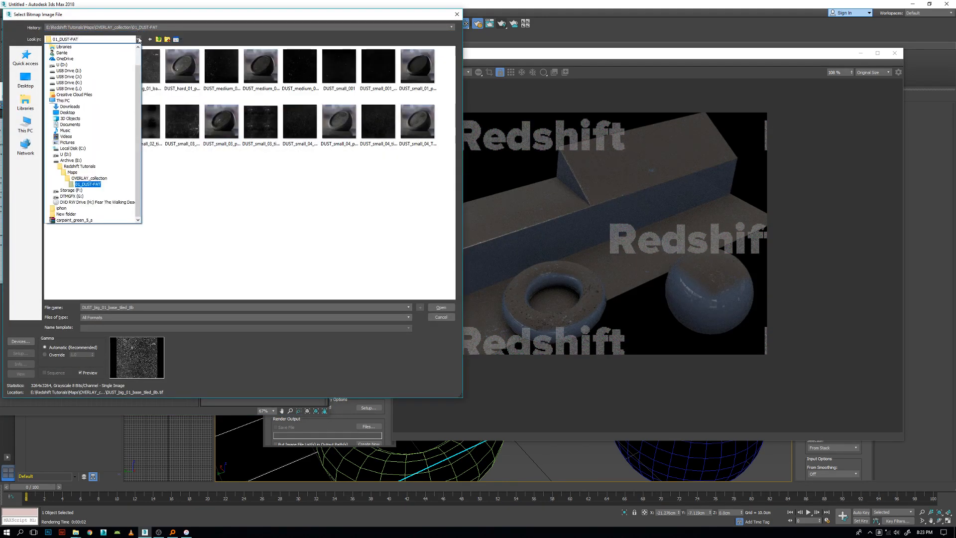
click(87, 178)
click(90, 123)
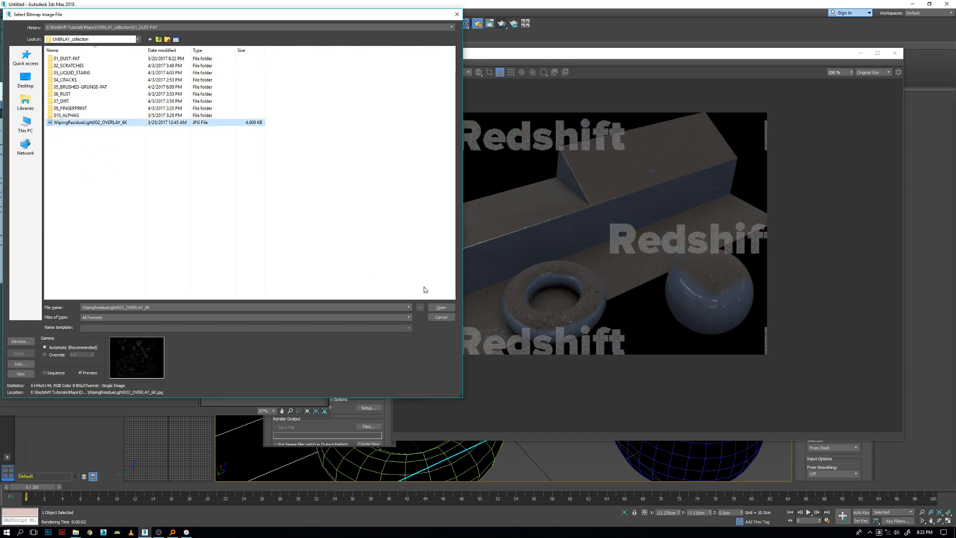
click(440, 307)
Invert the output of the wiping-residue mask bitmap and align its node just below the dust bitmap.
click(60, 309)
double_click(60, 306)
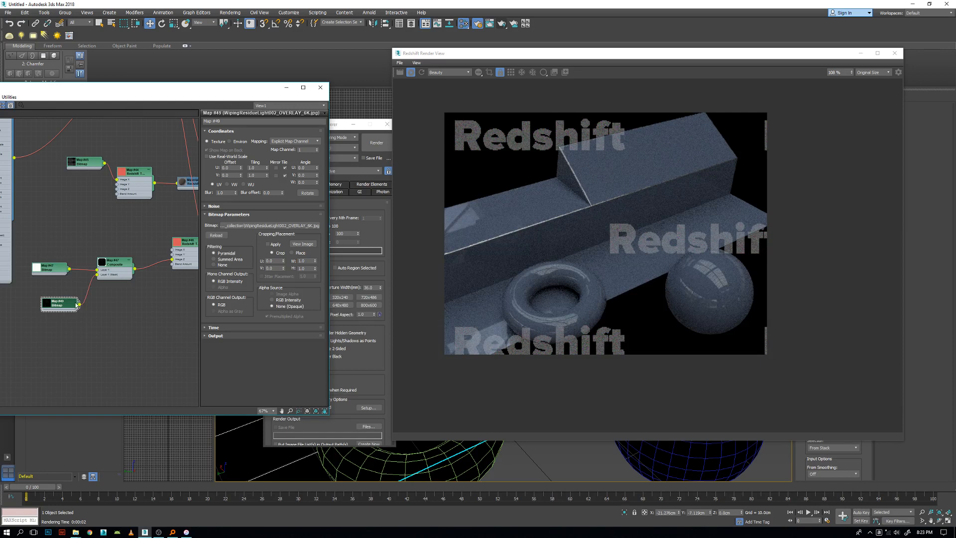
click(264, 336)
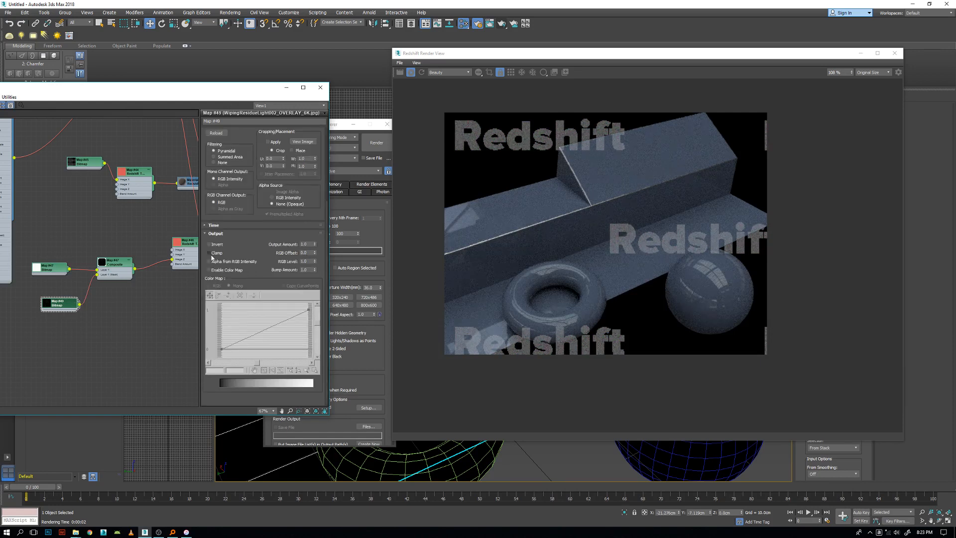
drag(55, 298, 49, 291)
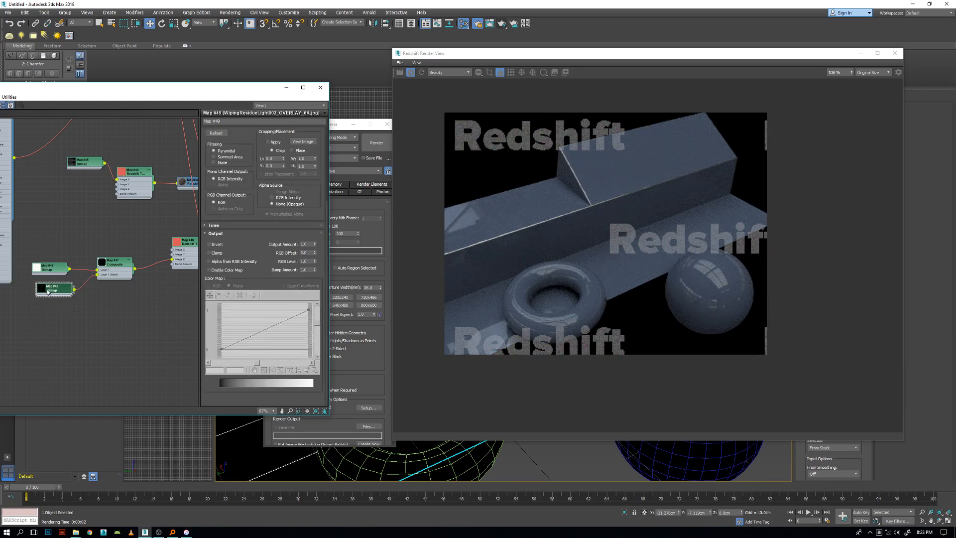
drag(51, 294, 47, 298)
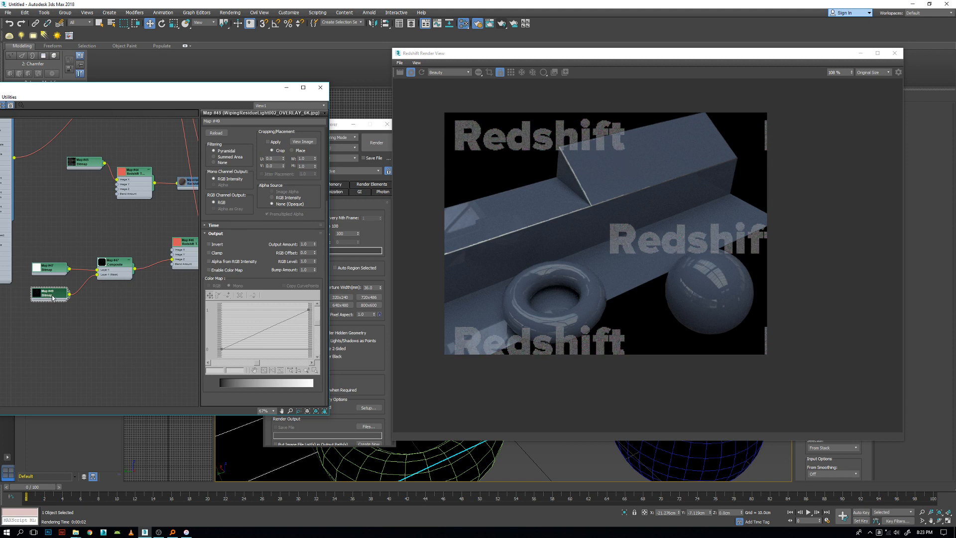
click(209, 244)
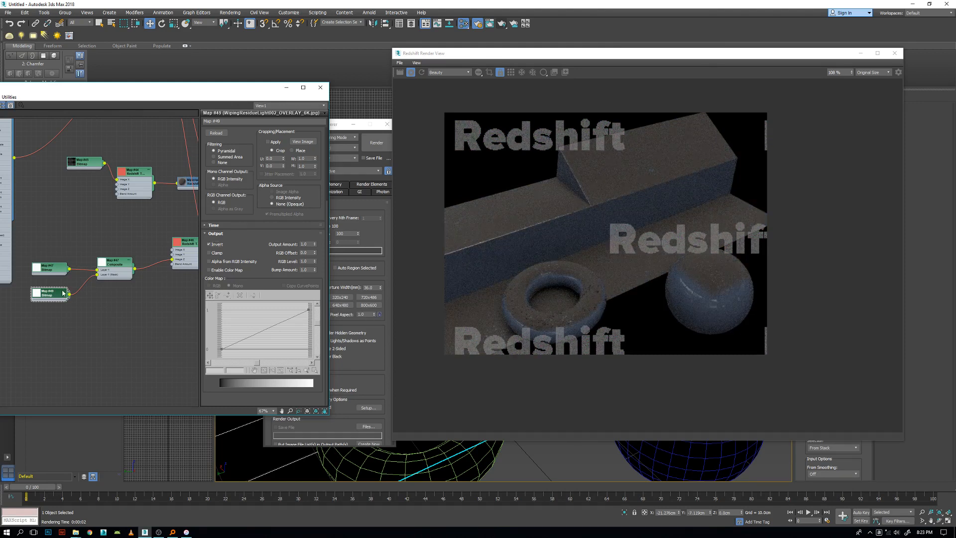
Enlarge the wiping-residue bitmap's node preview and reload its image file with the gamma override enabled.
double_click(35, 295)
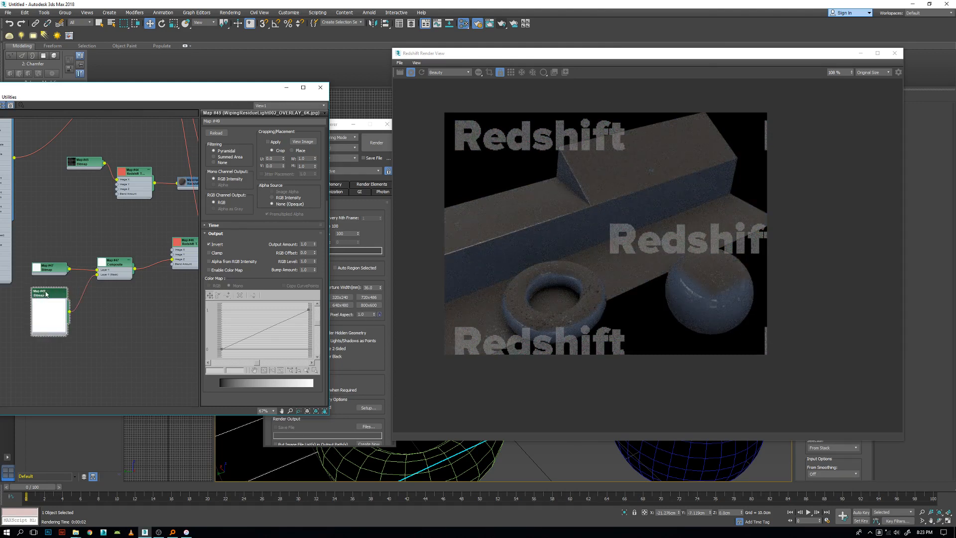
scroll(272, 253, up, 5)
click(270, 225)
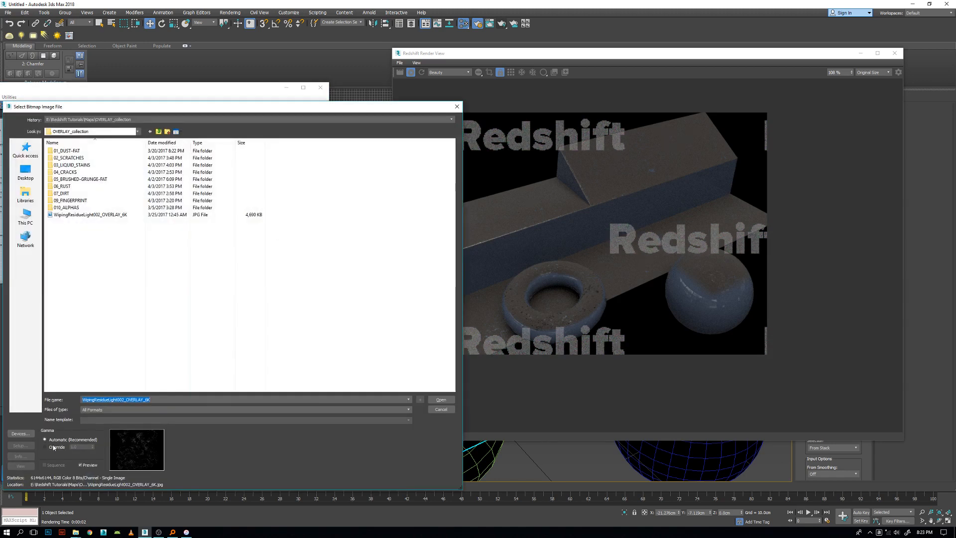
click(54, 447)
click(443, 399)
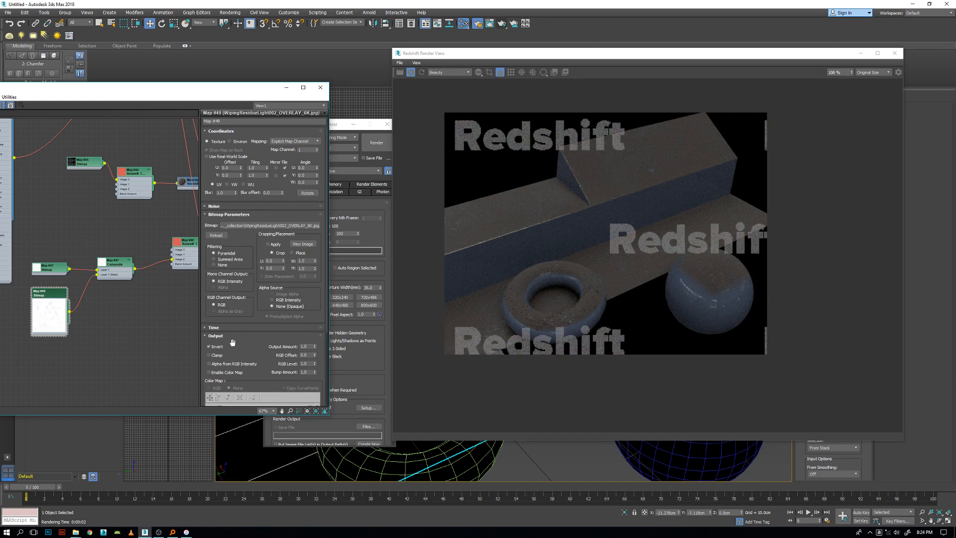
Enable the wiping-residue bitmap's color map and add a curve point, placing it at about 0.09 horizontally and 0.99 vertically.
drag(253, 348, 244, 219)
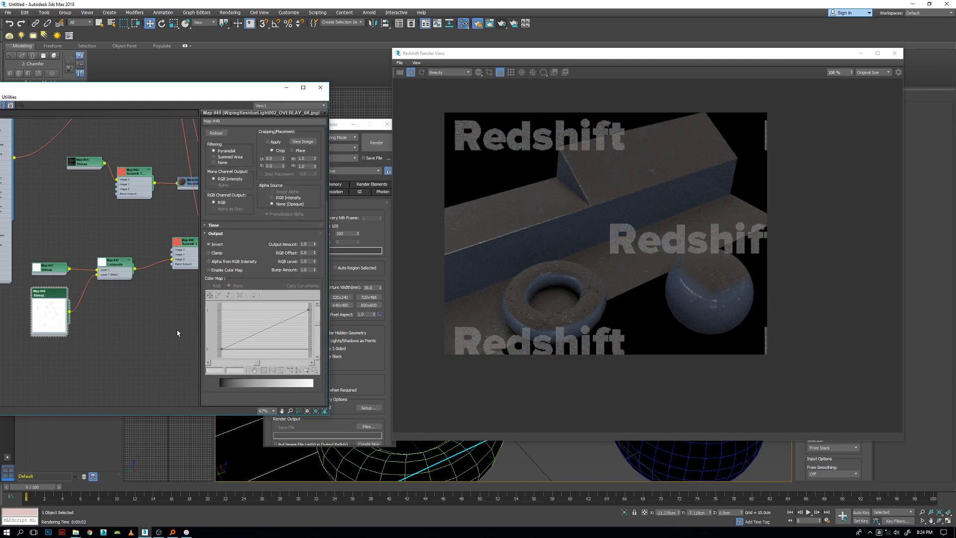
click(214, 272)
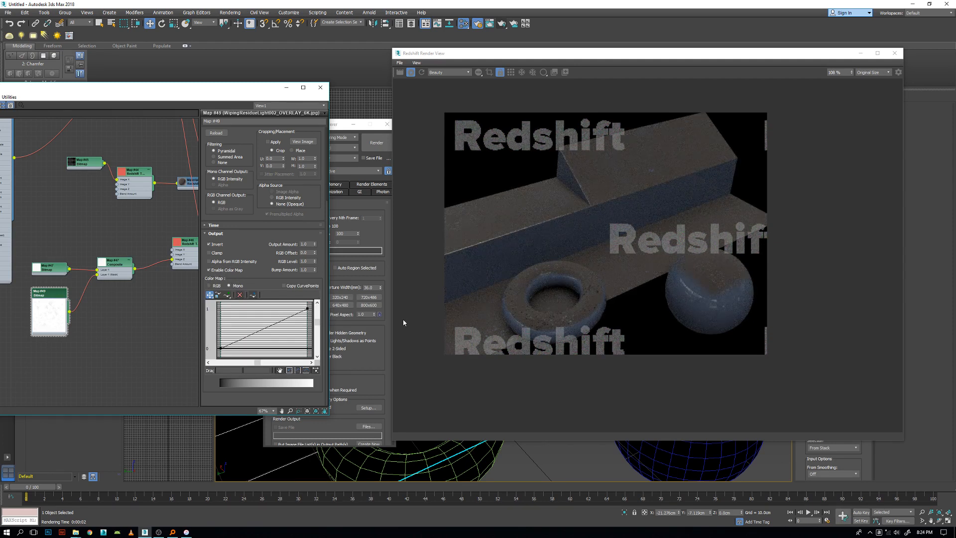
click(228, 296)
click(265, 328)
click(210, 295)
drag(265, 328, 247, 309)
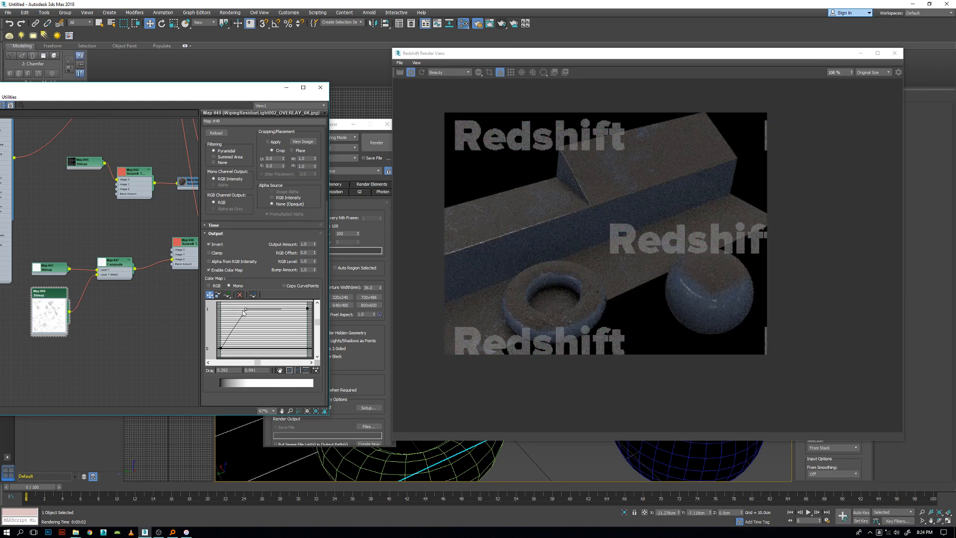
drag(246, 309, 236, 309)
drag(235, 310, 231, 308)
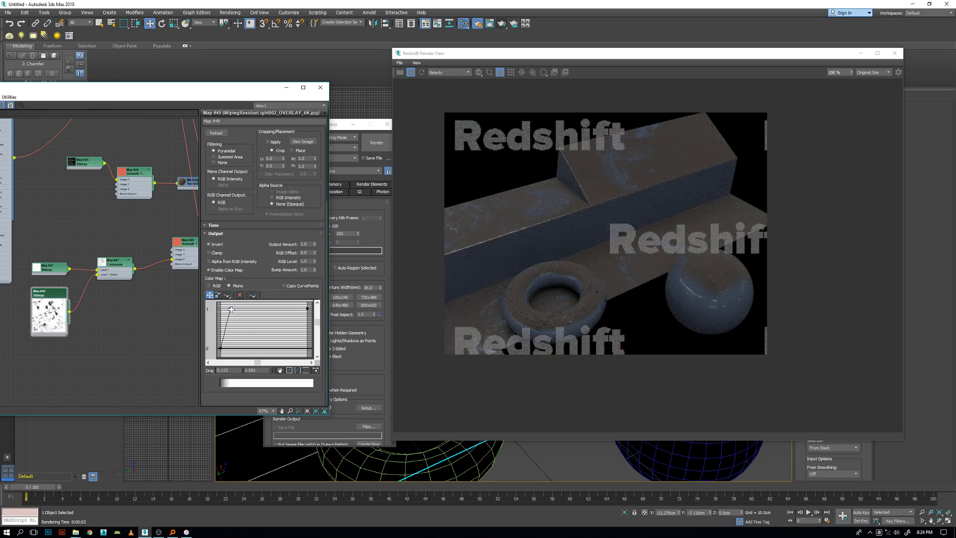
drag(232, 309, 234, 310)
drag(234, 309, 228, 309)
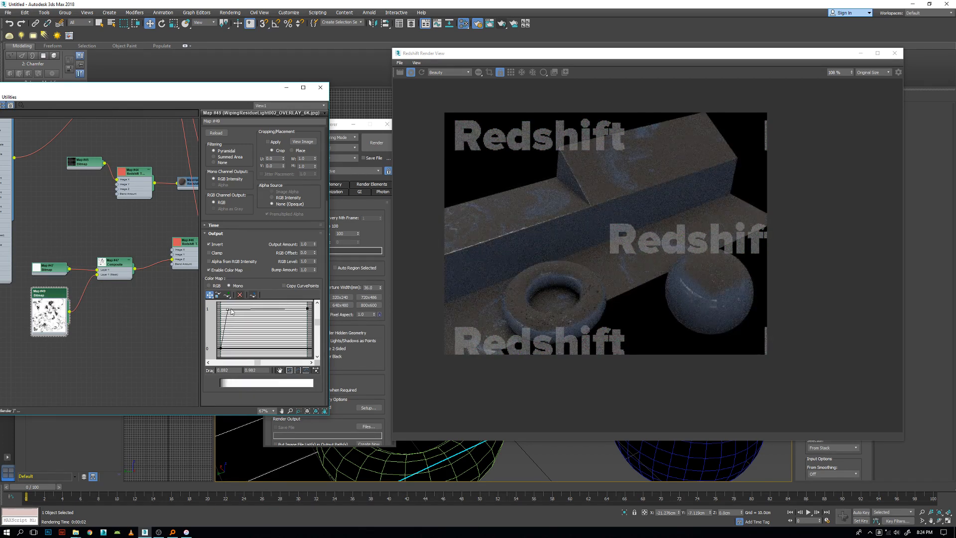
Enable the dust bitmap's color map and add a curve point, placing it at about 0.19 horizontally and 0.99 vertically.
double_click(51, 270)
click(215, 273)
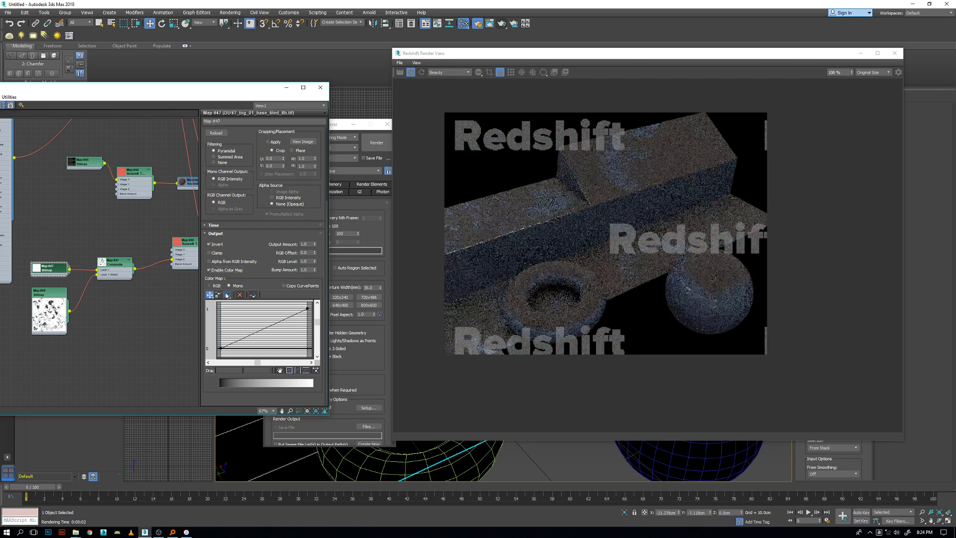
click(227, 295)
click(259, 329)
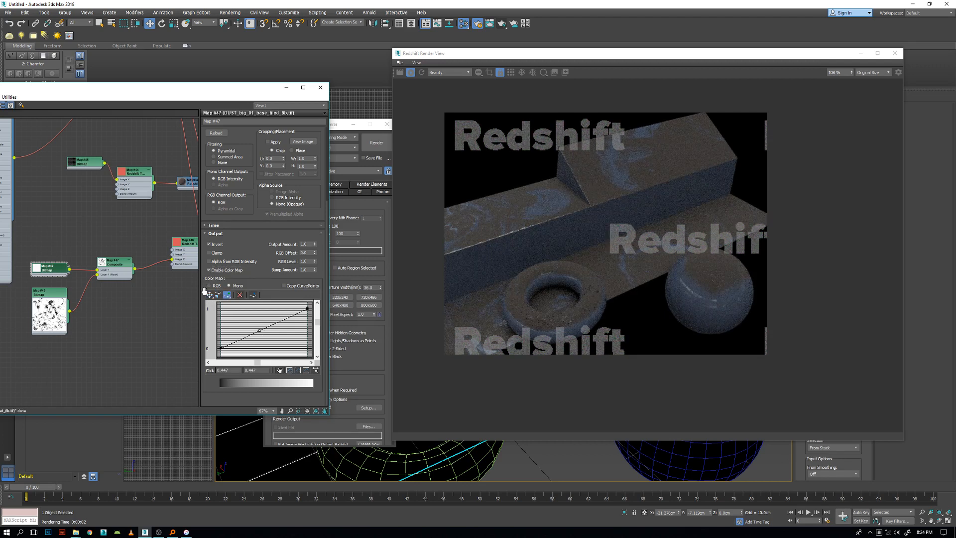
drag(260, 329, 238, 312)
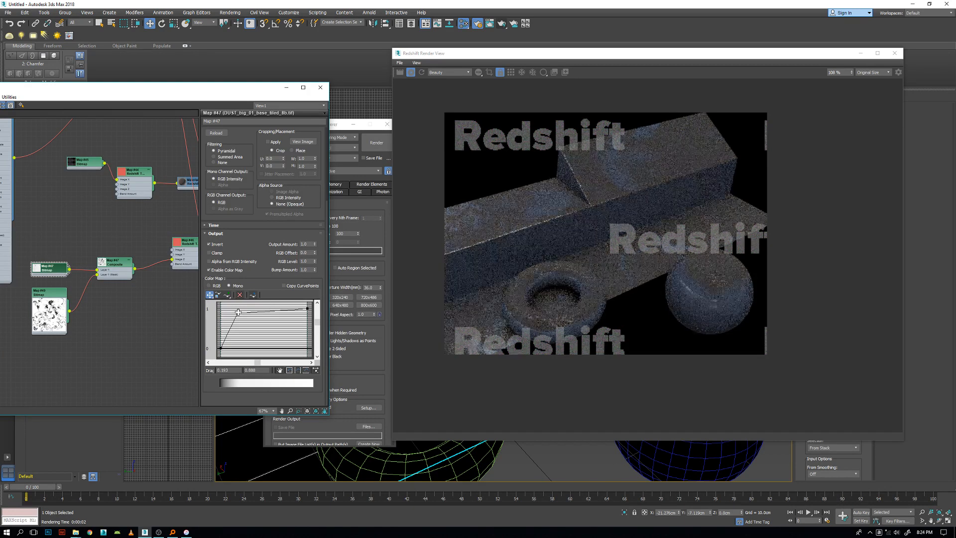
drag(239, 312, 237, 308)
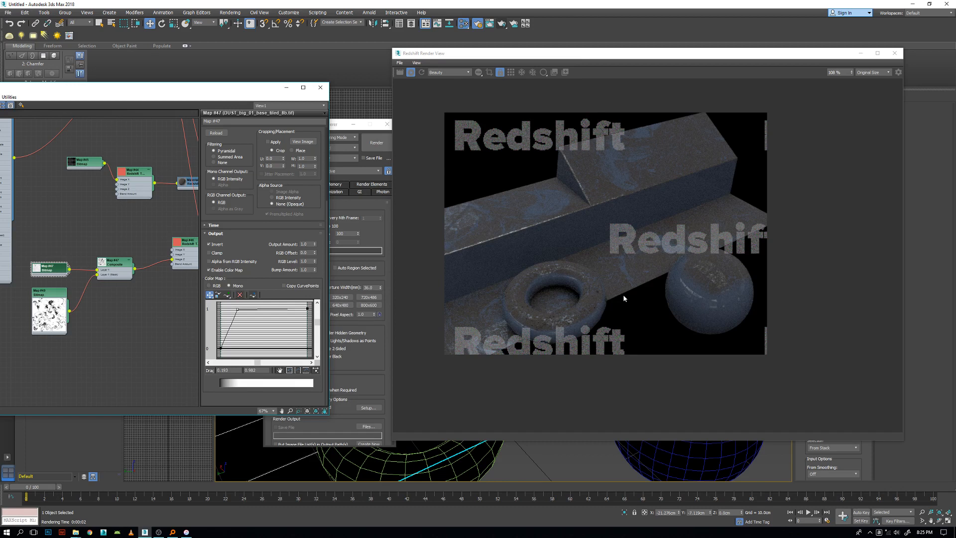
Soften the dust bitmap's contrast by moving its curve point to about 0.49 horizontally and 1.01 vertically.
scroll(623, 295, down, 1)
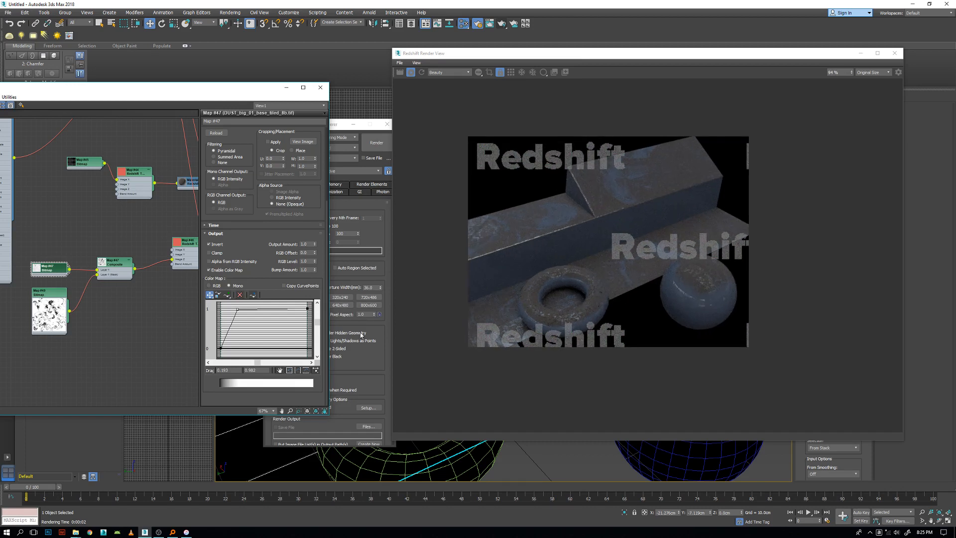
drag(237, 309, 268, 309)
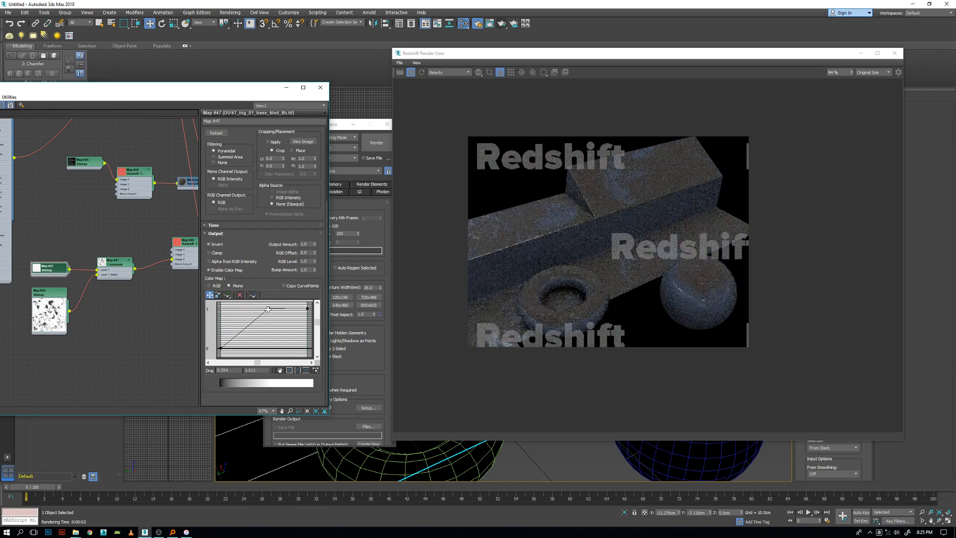
drag(267, 310, 263, 308)
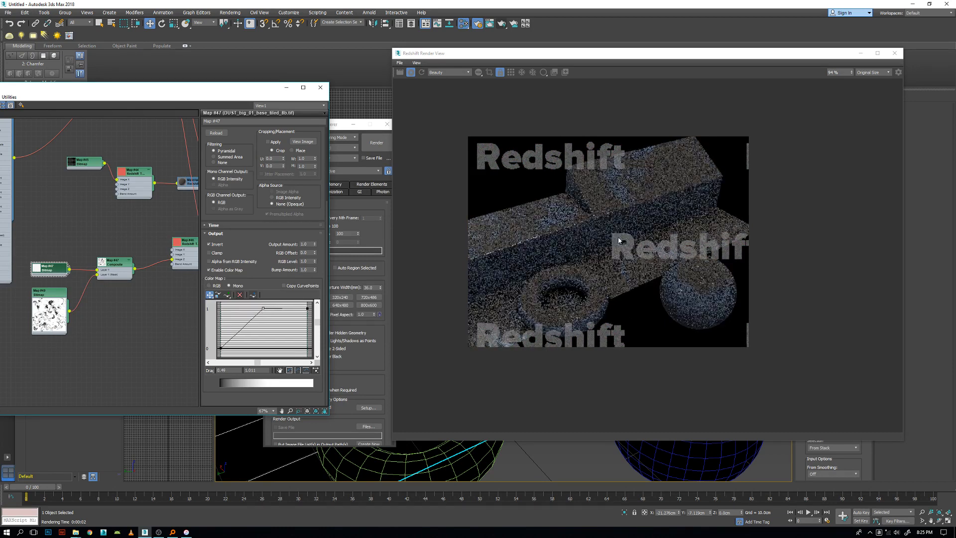
scroll(629, 252, down, 3)
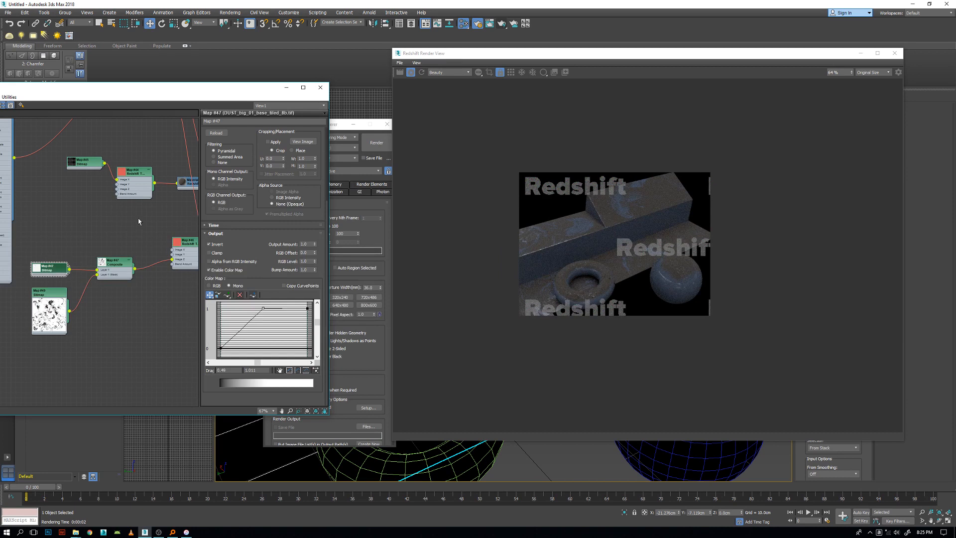
scroll(129, 244, down, 2)
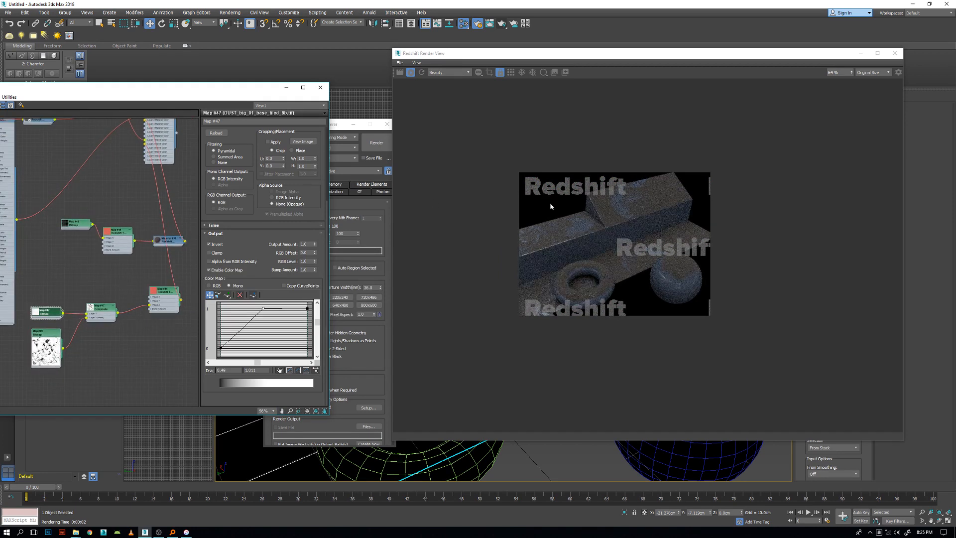
middle_drag(143, 247, 127, 329)
scroll(128, 329, up, 1)
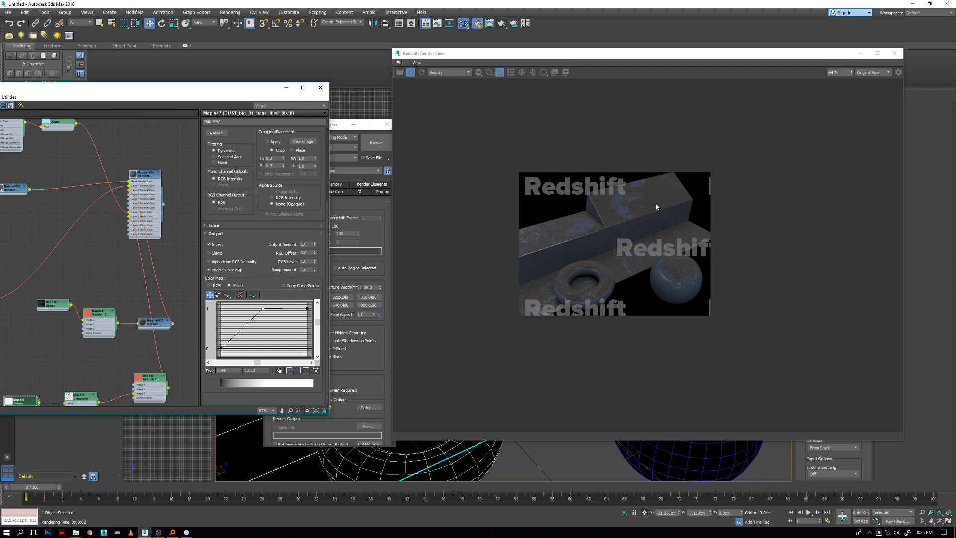
Reposition the dust material with its bitmap and TriPlanar nodes, and open the dust material's parameters.
scroll(103, 283, down, 6)
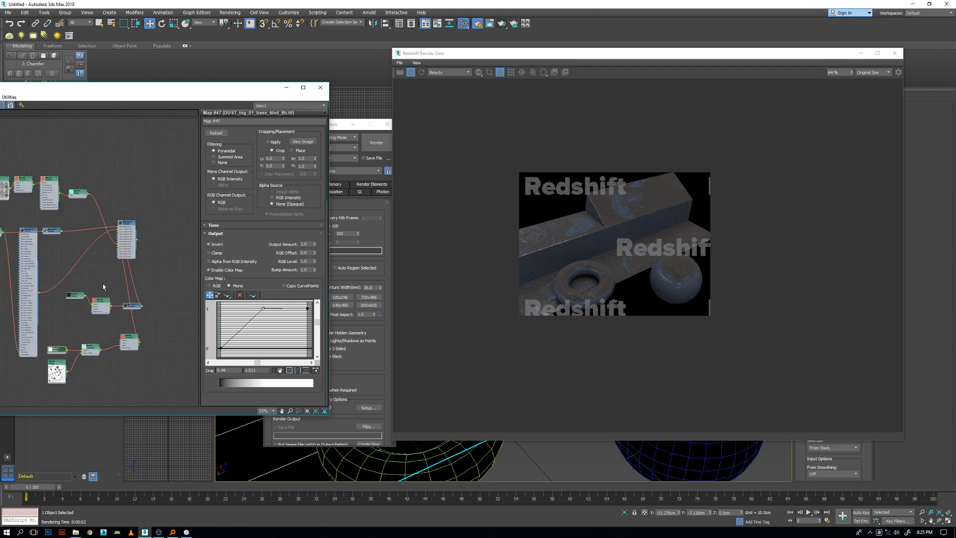
drag(103, 300, 74, 309)
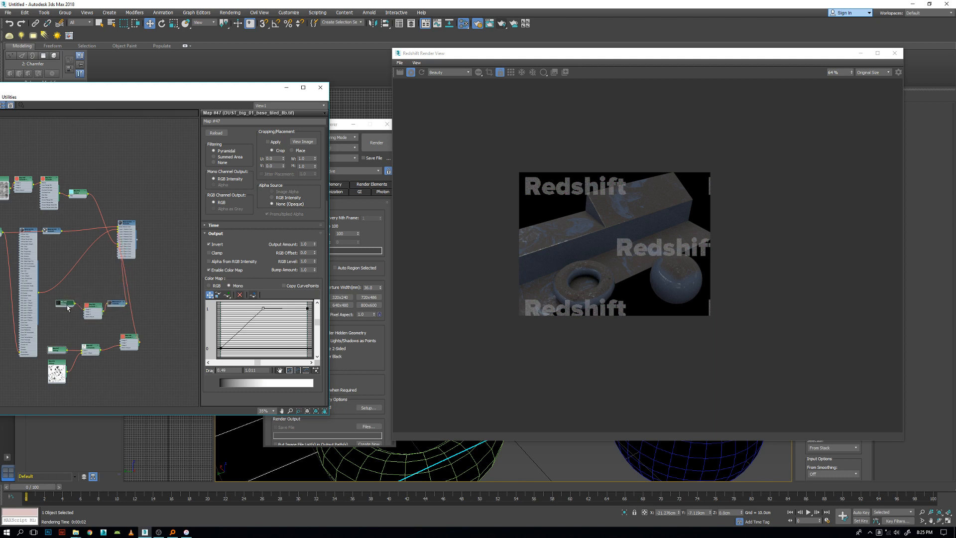
click(111, 307)
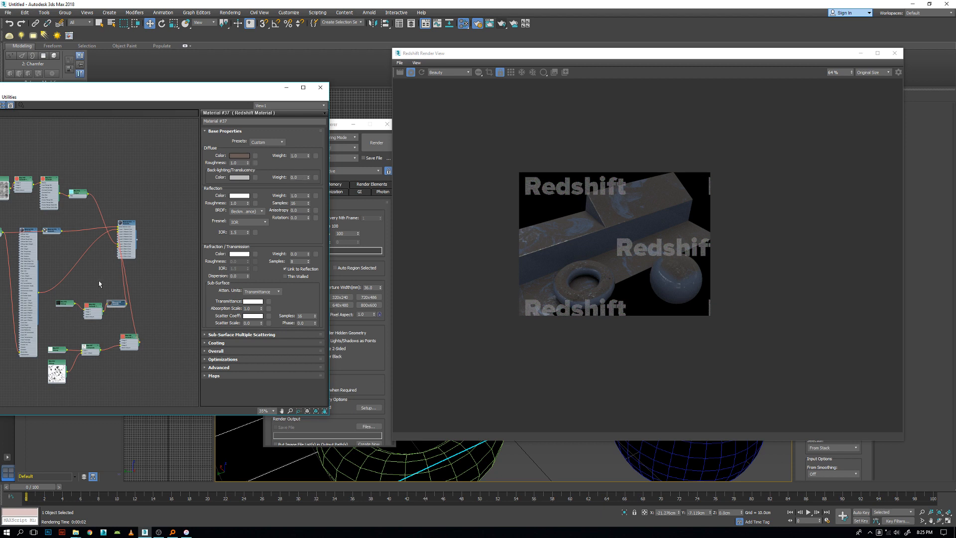
scroll(114, 312, up, 3)
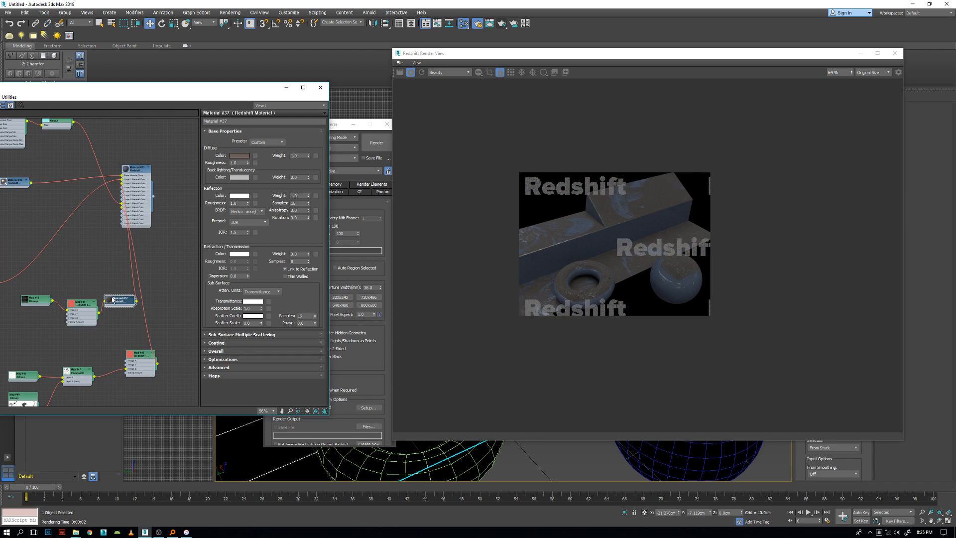
Expand the dust material's node, add a Smoke map to its Diffuse Color, and open the Smoke parameters.
drag(113, 301, 113, 294)
click(132, 290)
scroll(112, 294, up, 1)
scroll(112, 294, up, 1)
right_click(57, 265)
mouse_move(77, 267)
click(24, 387)
double_click(57, 266)
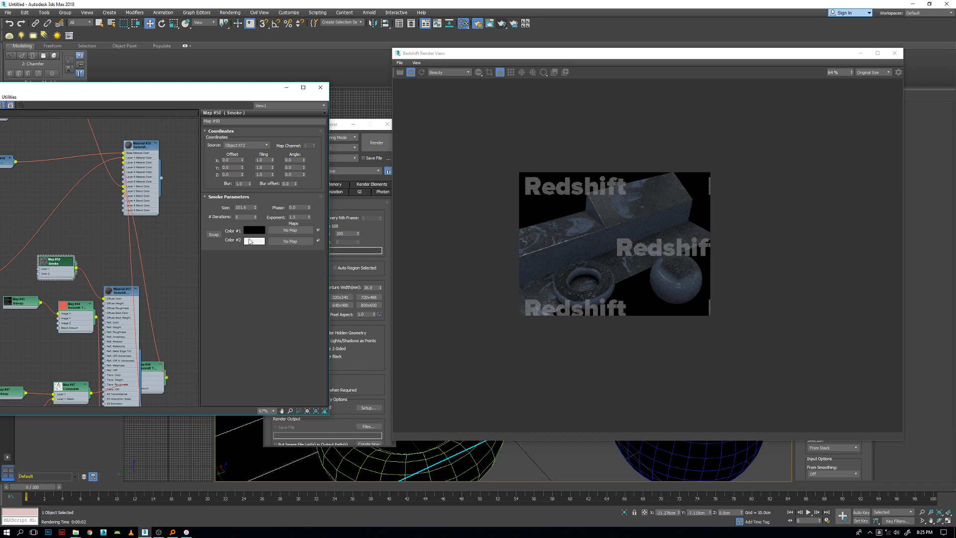
Set the Smoke map's Color #1 to a very dark brown with reduced saturation.
click(259, 230)
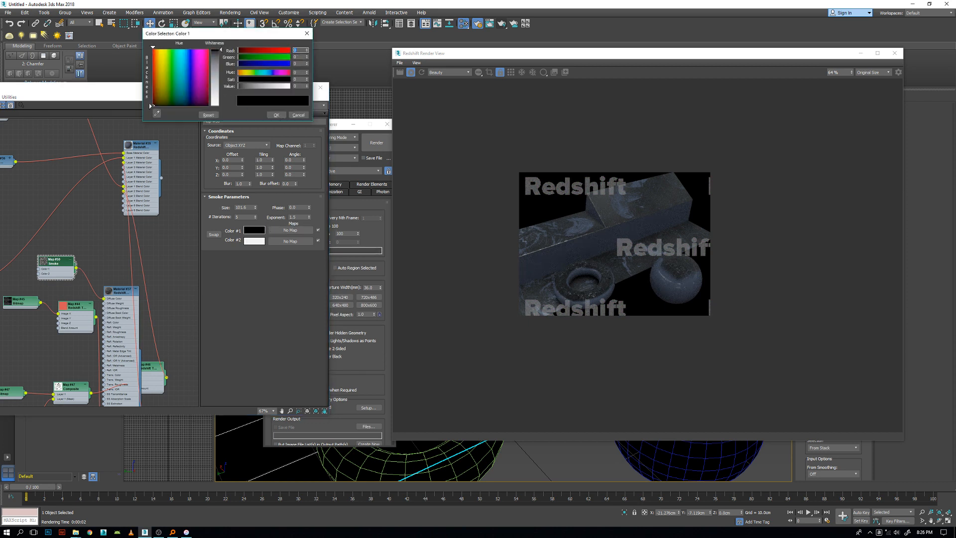
click(154, 105)
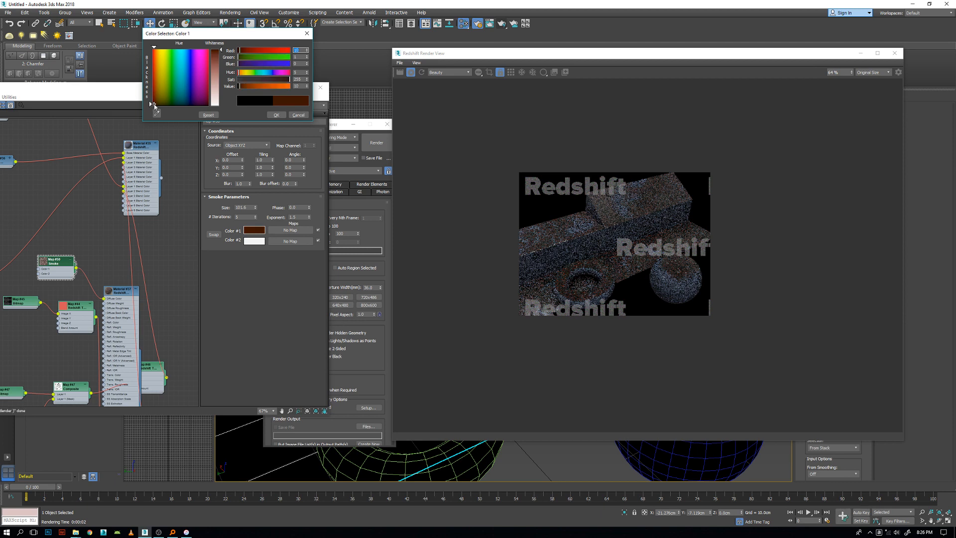
click(275, 115)
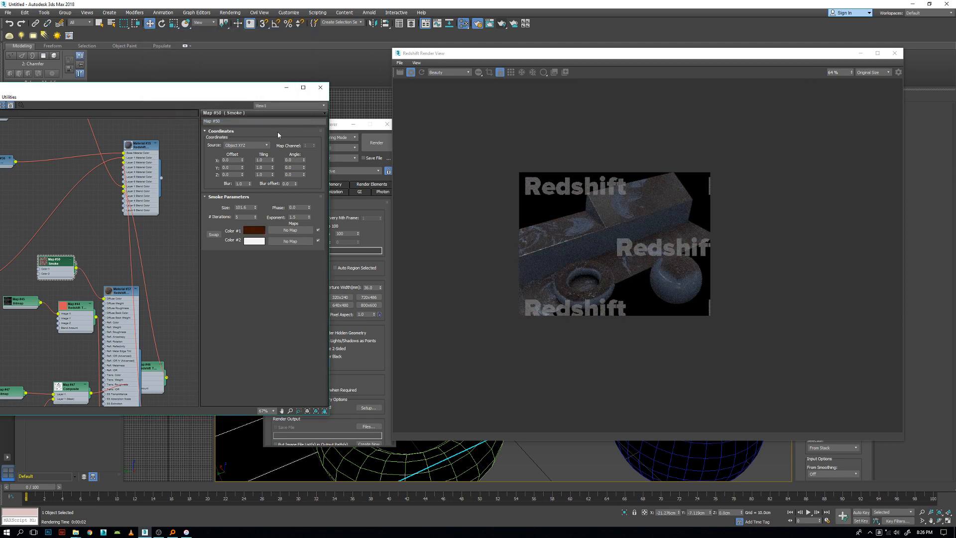
click(255, 231)
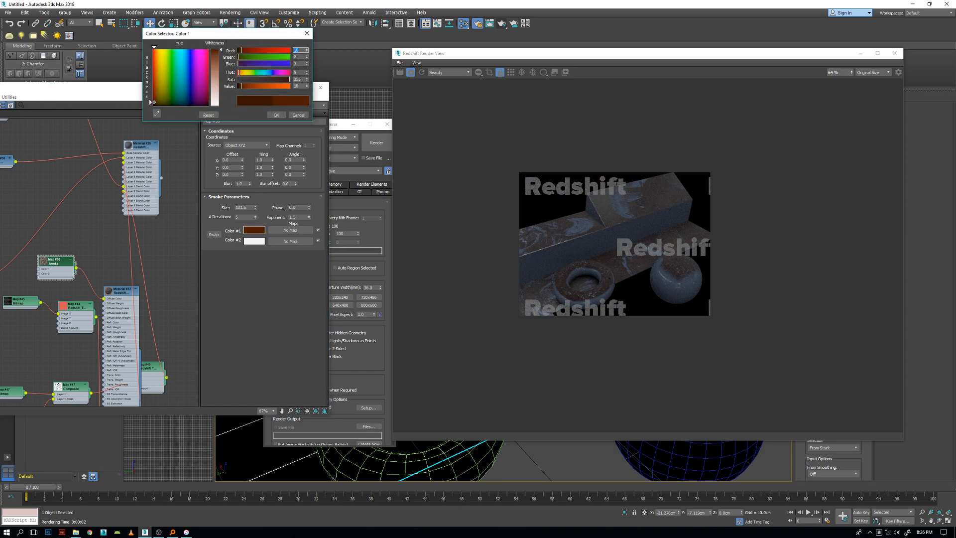
click(276, 79)
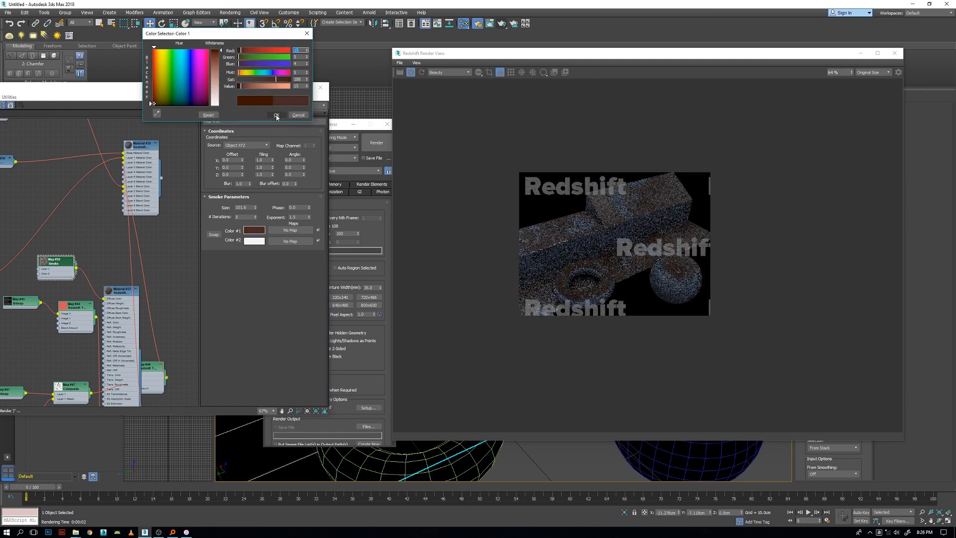
click(236, 86)
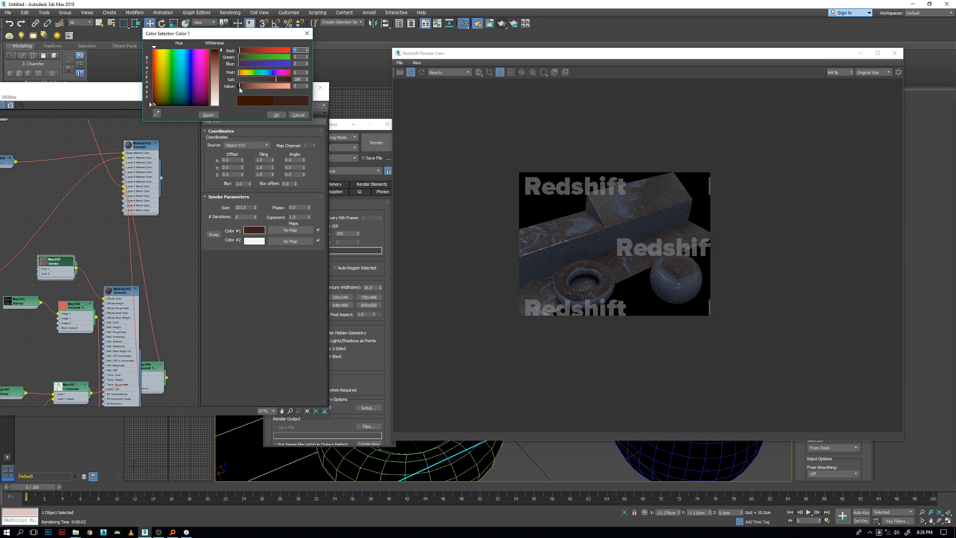
click(276, 115)
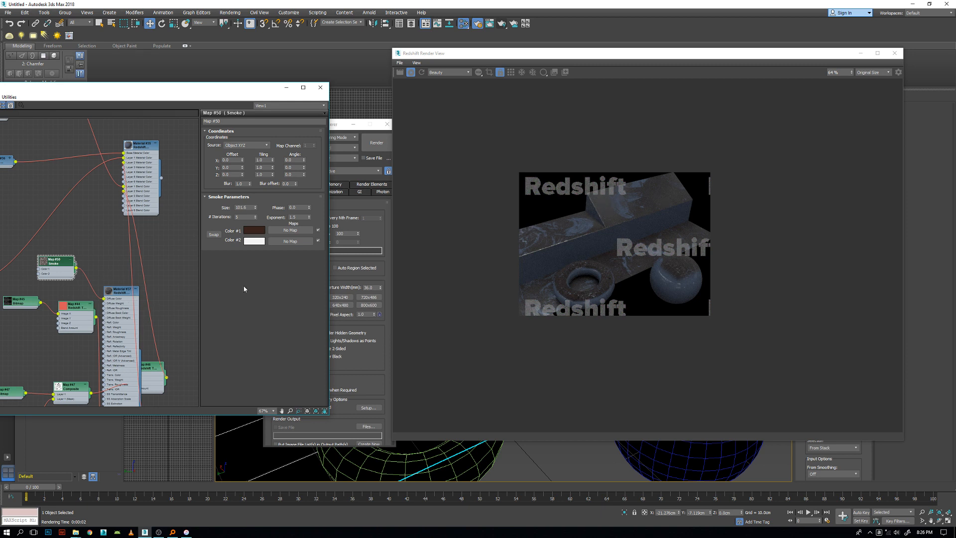
Arrange the Smoke and dust material nodes and connect the Smoke map to the material's Refl. Roughness.
drag(72, 263, 63, 263)
drag(116, 294, 125, 252)
scroll(44, 272, up, 1)
drag(47, 262, 60, 249)
middle_drag(84, 257, 31, 253)
drag(17, 252, 71, 317)
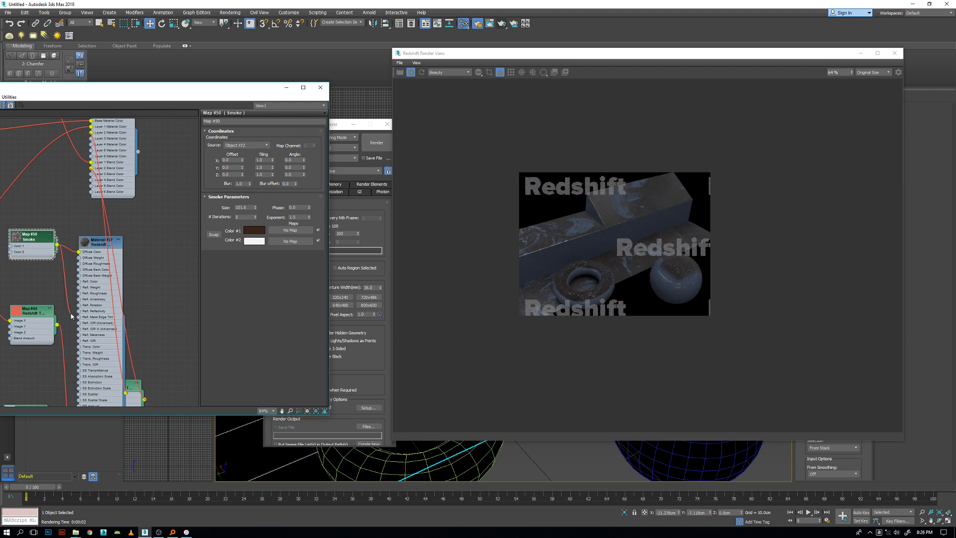
drag(75, 299, 97, 245)
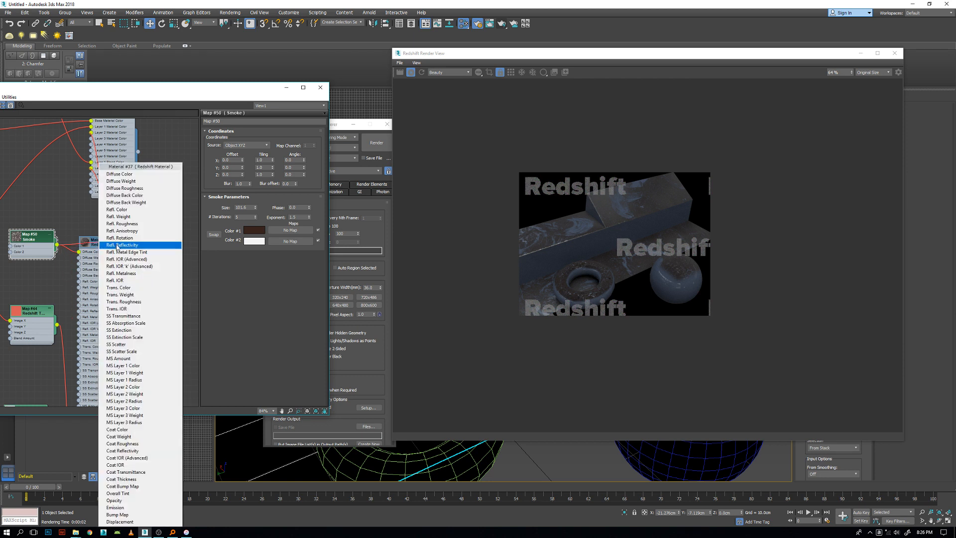
click(140, 227)
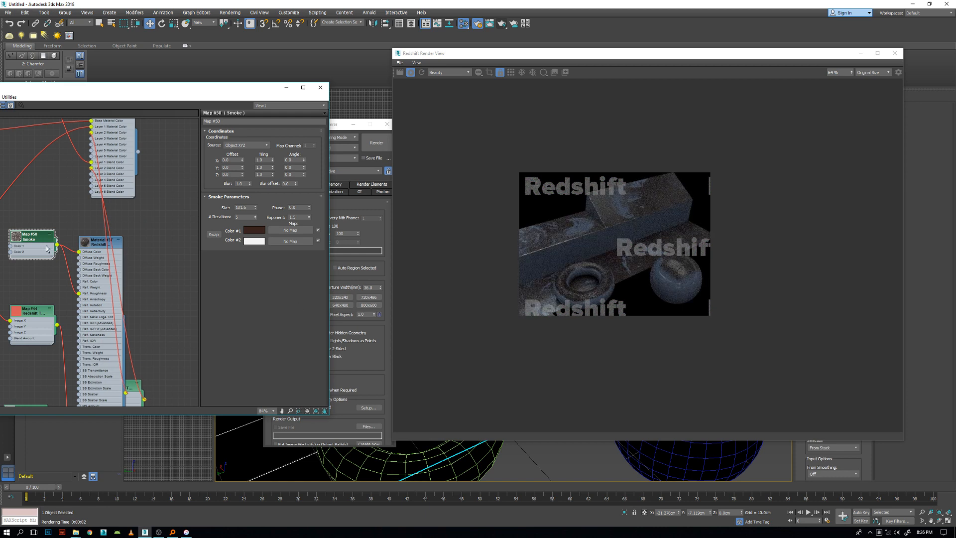
Lower the dust material's Refl. Roughness map amount to about 45.
drag(30, 242, 30, 249)
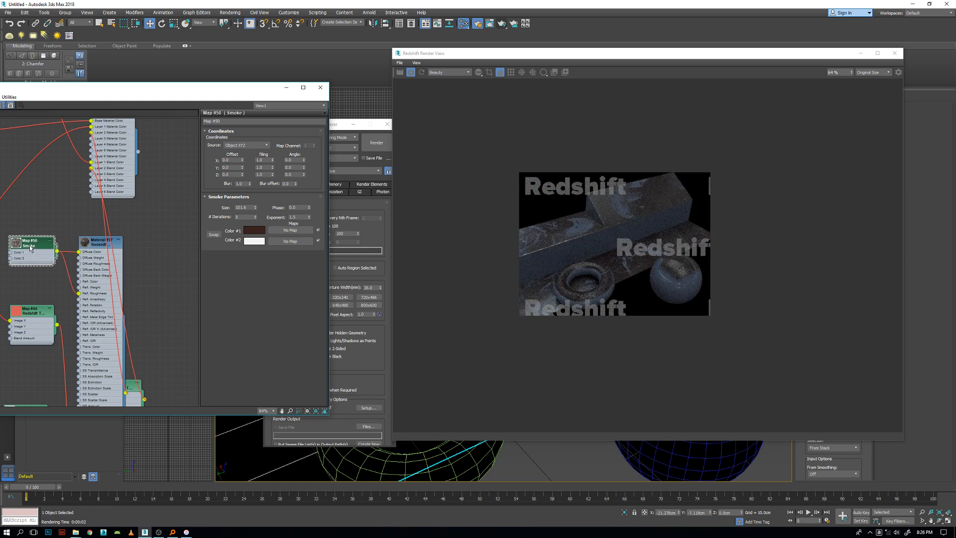
double_click(93, 246)
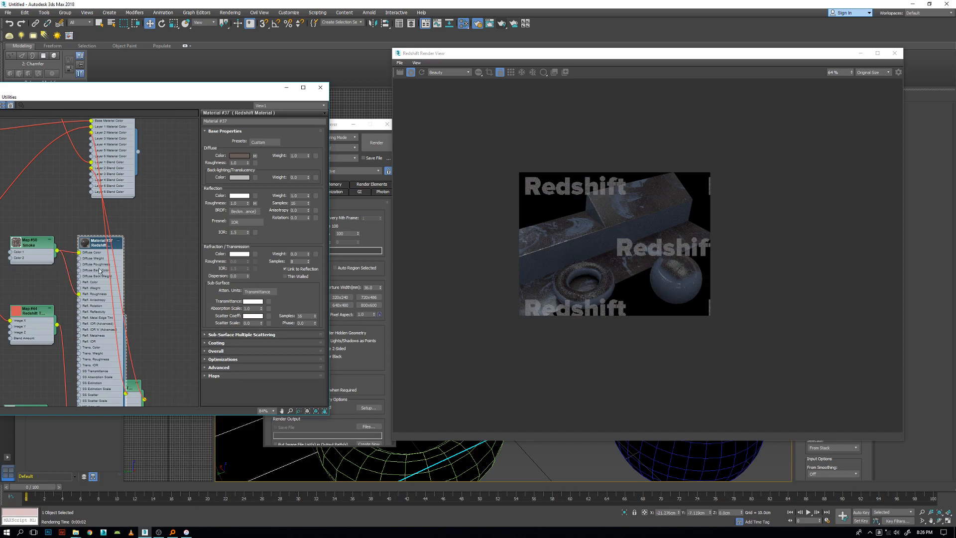
click(234, 375)
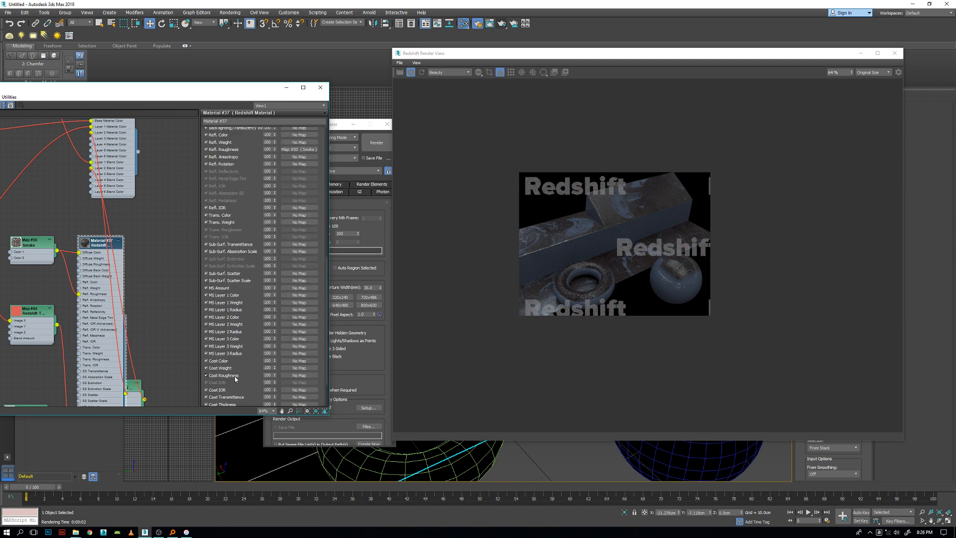
scroll(222, 197, up, 3)
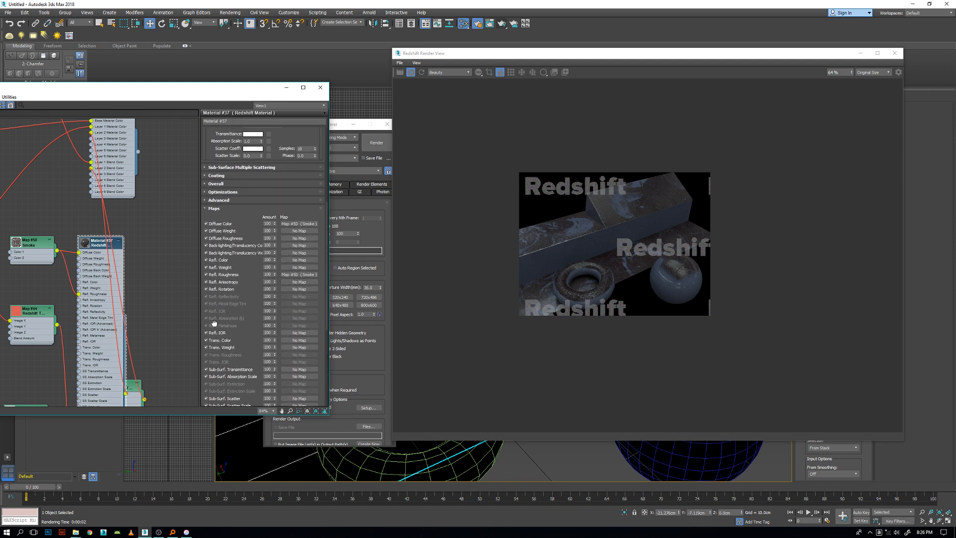
drag(273, 265, 272, 283)
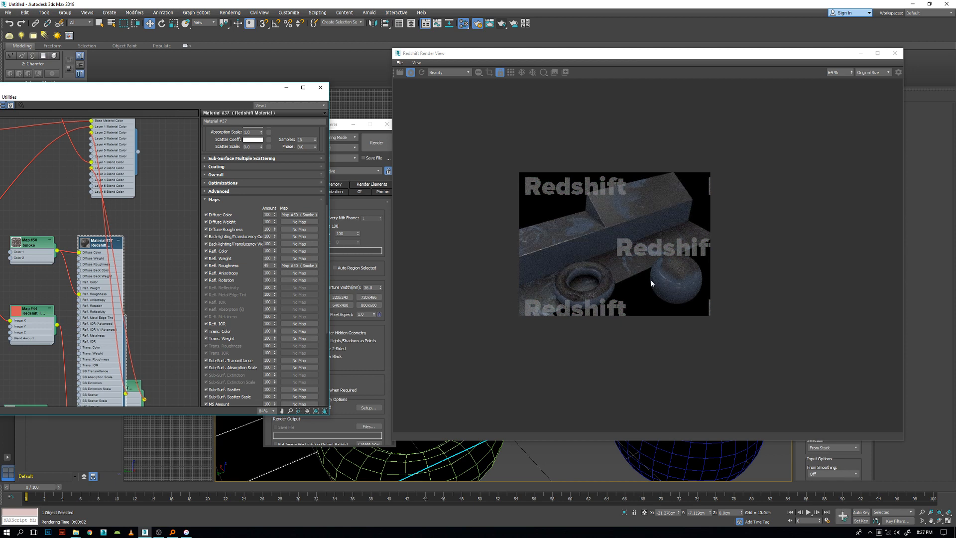
Try the Smoke map on the dust material's Diffuse Weight, and move that connection to Diffuse Roughness.
click(27, 242)
scroll(73, 263, up, 1)
middle_drag(95, 254, 128, 251)
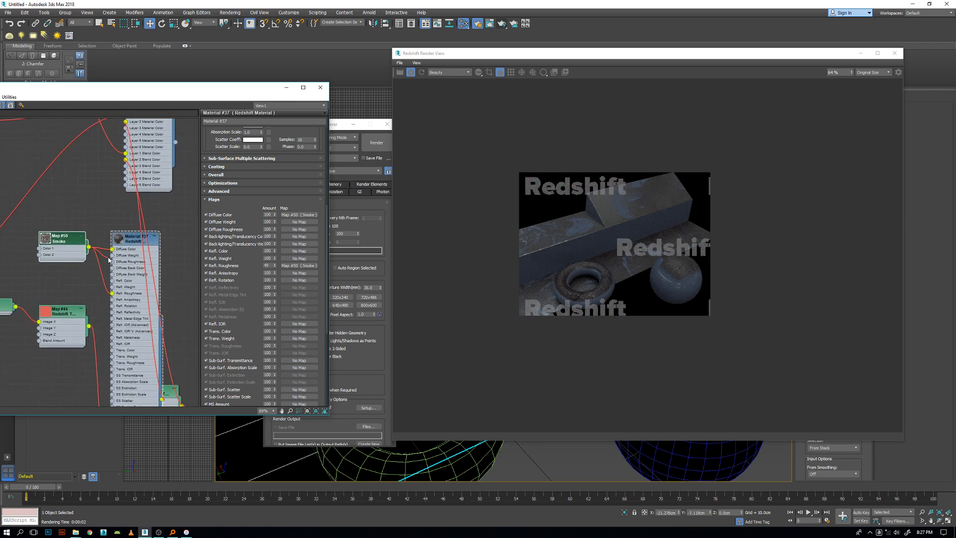
drag(108, 260, 111, 258)
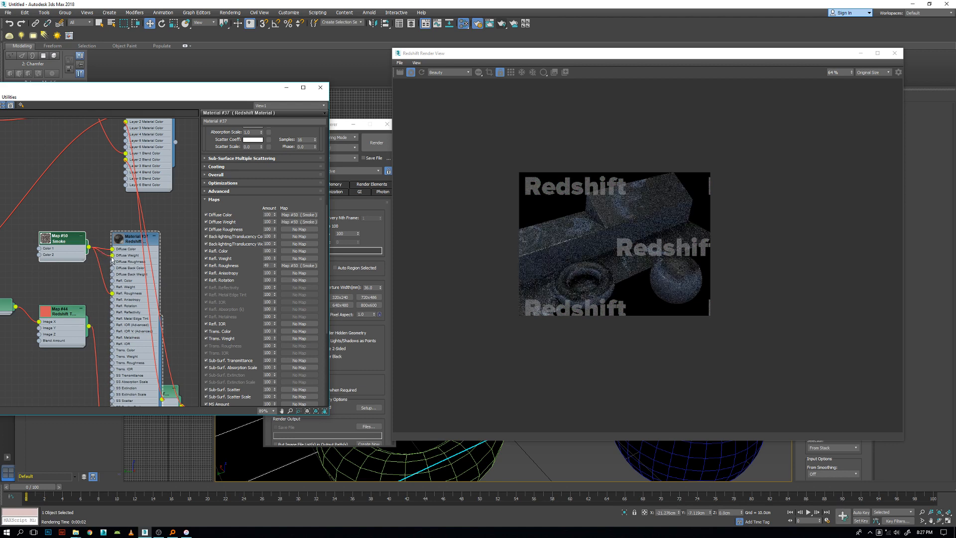
drag(113, 257, 112, 264)
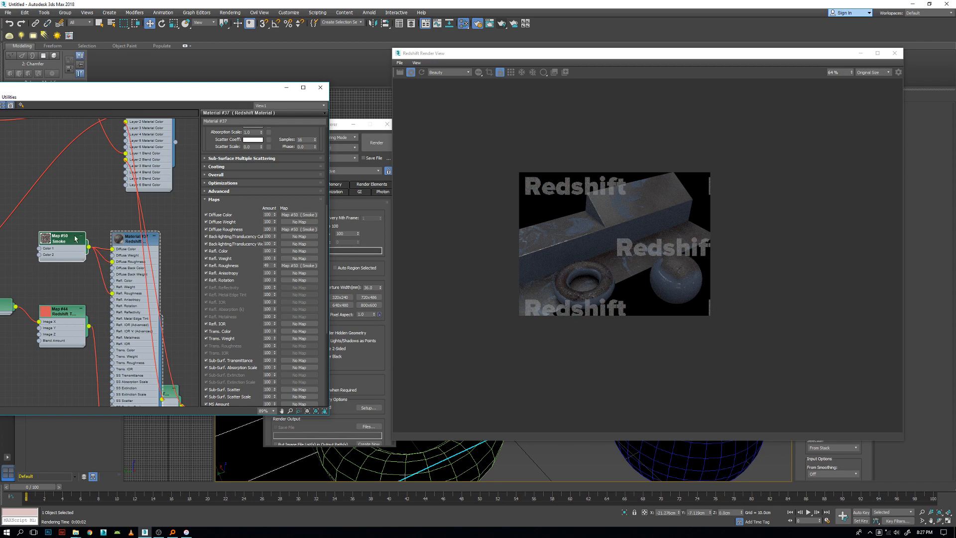
Reduce the saturation of the Smoke map's Color #1 to a more muted dark brown.
double_click(59, 239)
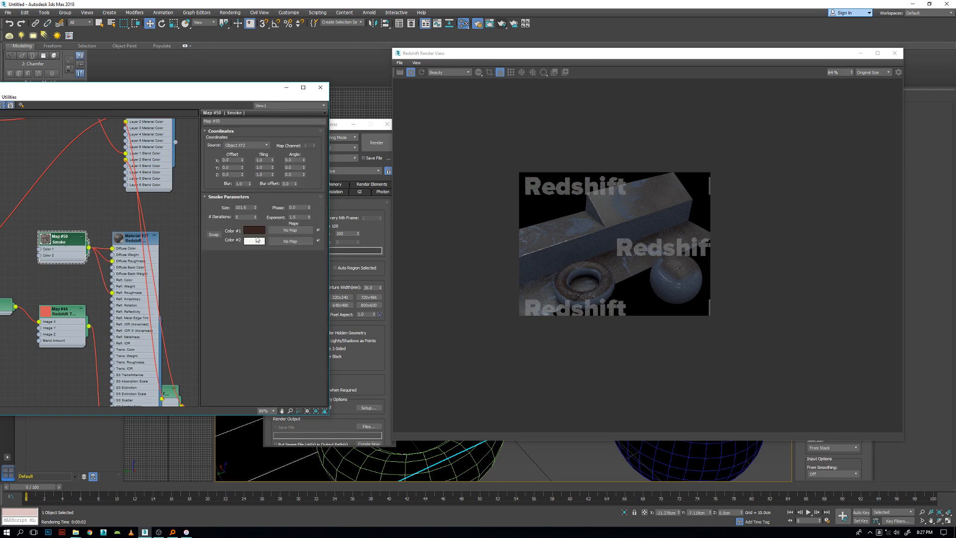
click(255, 230)
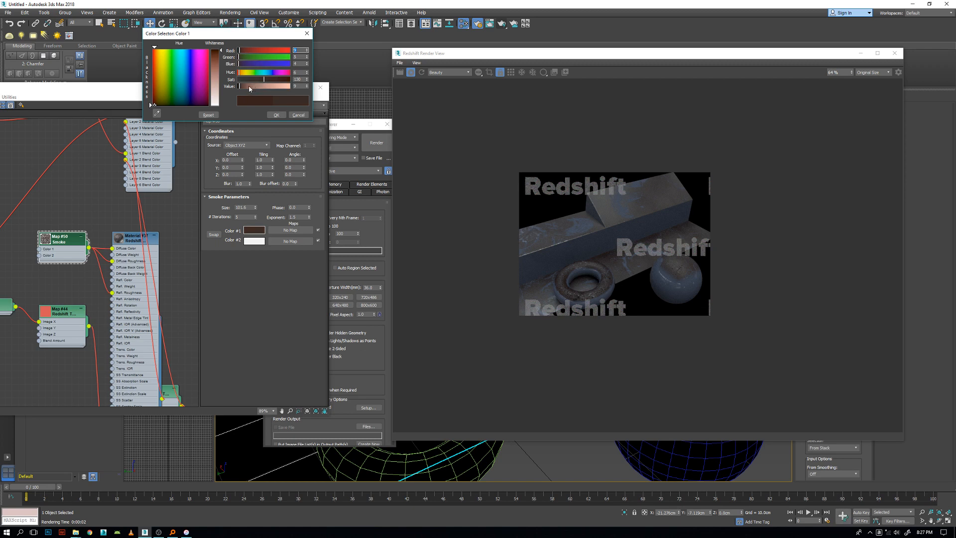
drag(261, 81, 262, 81)
click(264, 79)
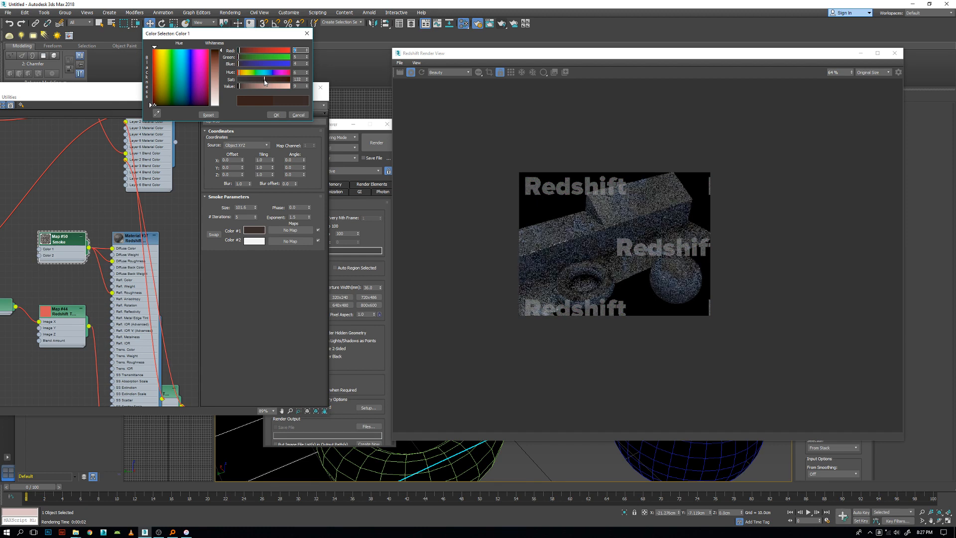
click(278, 115)
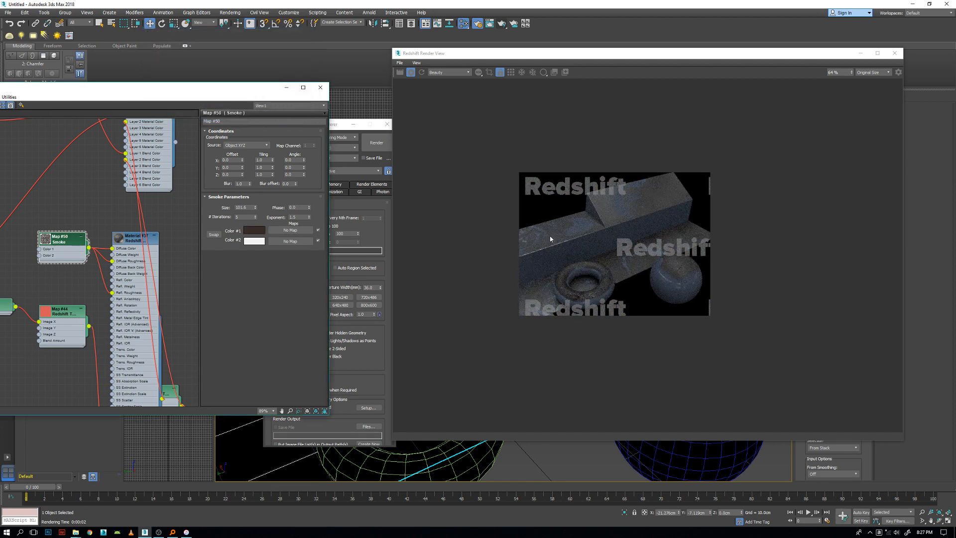
Disconnect the Smoke map from the dust material's Refl. Roughness input.
scroll(656, 267, up, 1)
scroll(567, 270, up, 1)
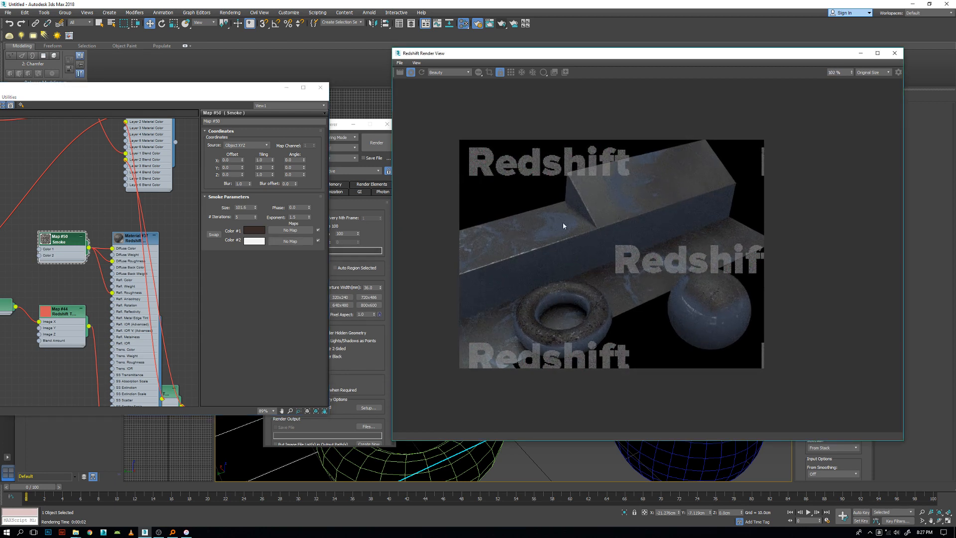
middle_drag(100, 292, 92, 259)
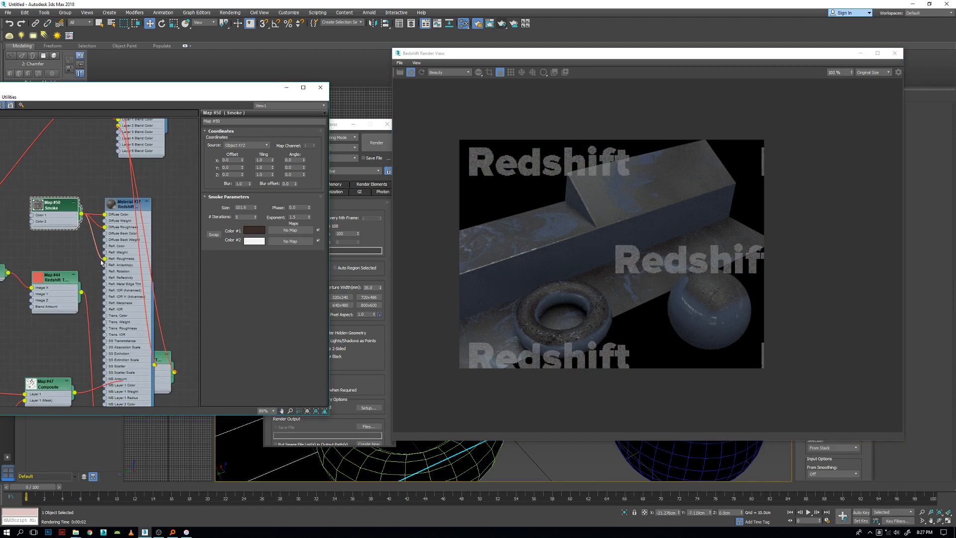
drag(104, 259, 78, 252)
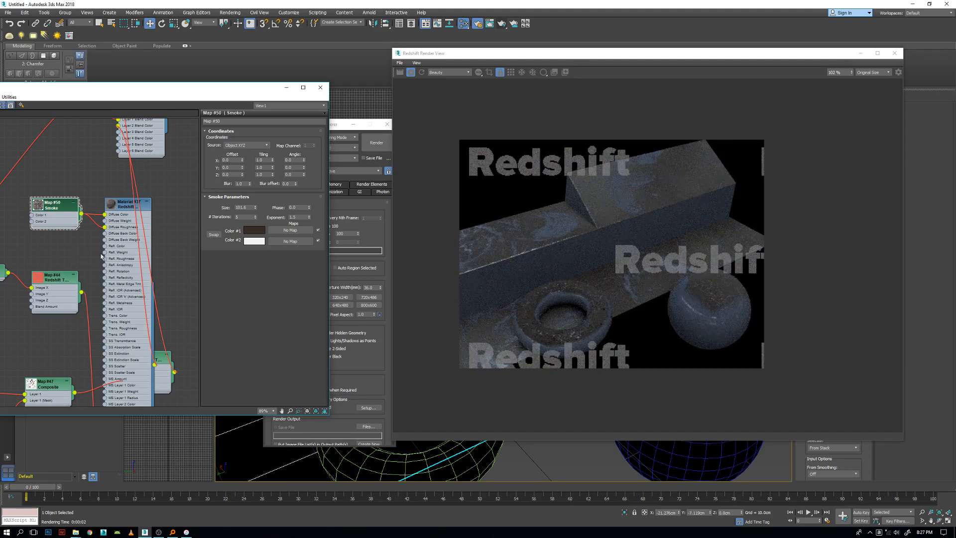
drag(77, 242, 78, 242)
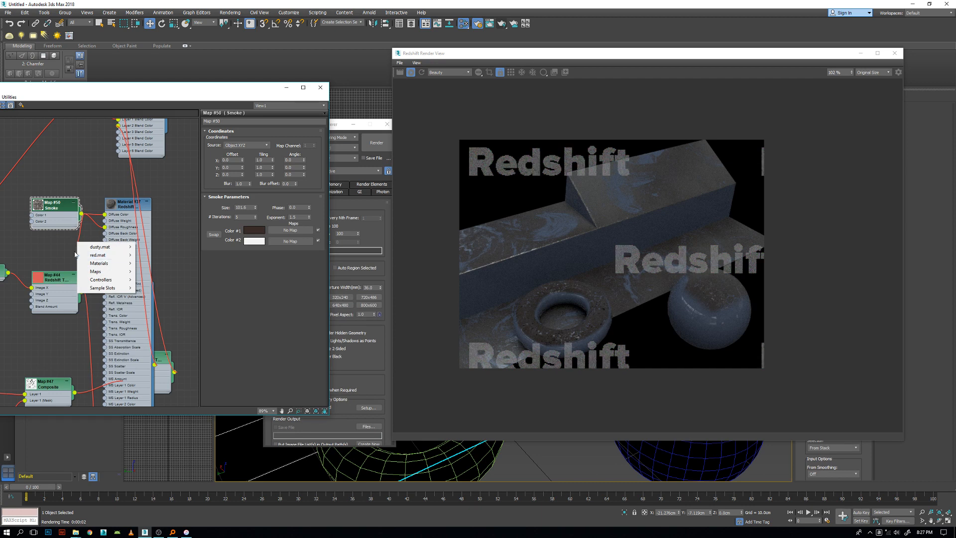
click(56, 244)
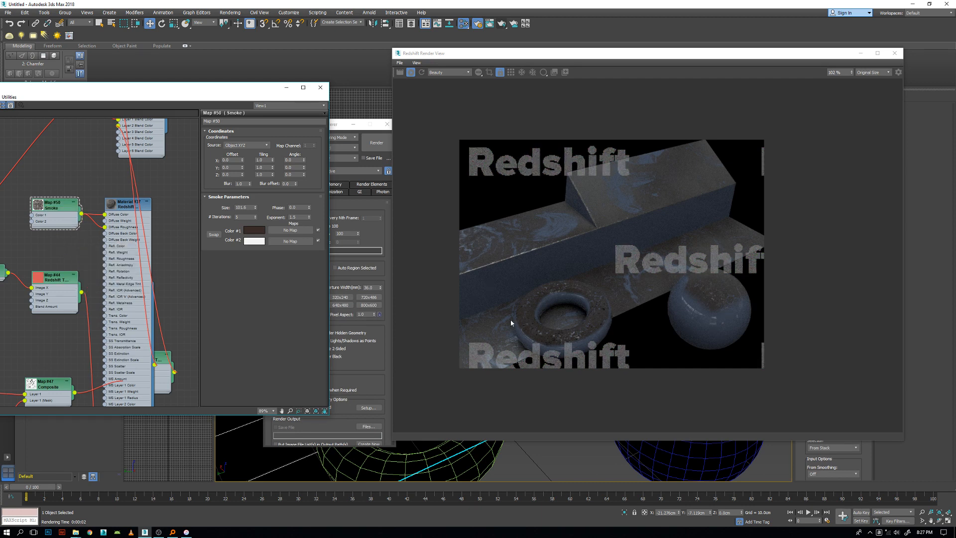
scroll(601, 300, up, 3)
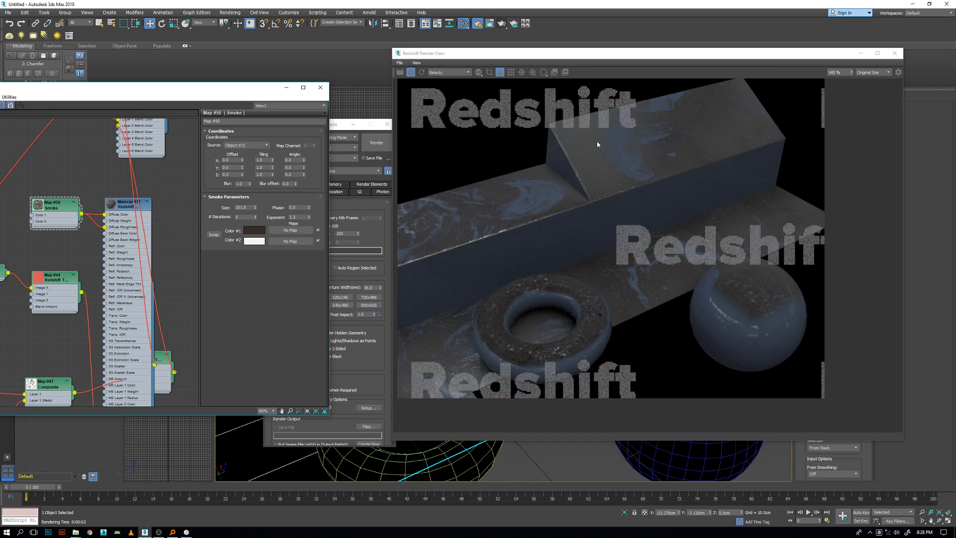
scroll(45, 284, down, 5)
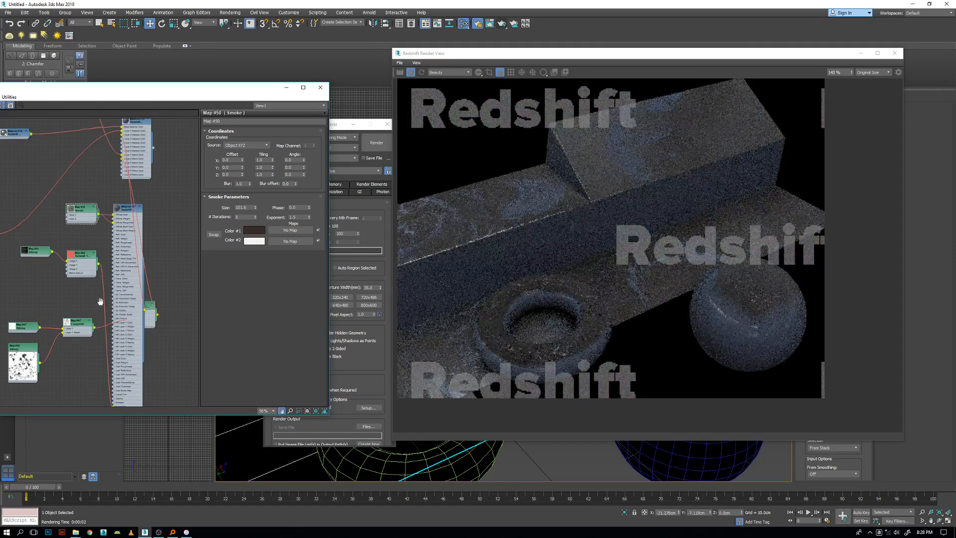
scroll(149, 190, down, 3)
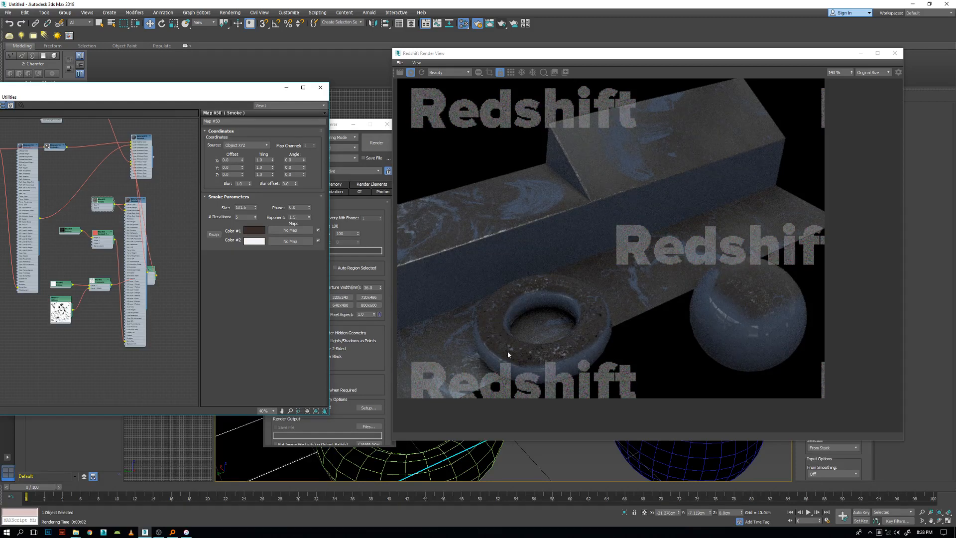
Collapse the dust material node and gather it with its input map nodes into a compact group beside the blend material.
drag(96, 203, 93, 203)
click(144, 199)
mouse_move(129, 201)
mouse_down()
mouse_move(120, 207)
mouse_move(127, 200)
mouse_up()
drag(135, 247, 105, 197)
click(110, 246)
middle_drag(149, 310, 178, 335)
middle_drag(124, 292, 135, 329)
drag(95, 307, 127, 296)
drag(140, 328, 130, 240)
middle_drag(139, 279, 104, 275)
scroll(104, 275, down, 1)
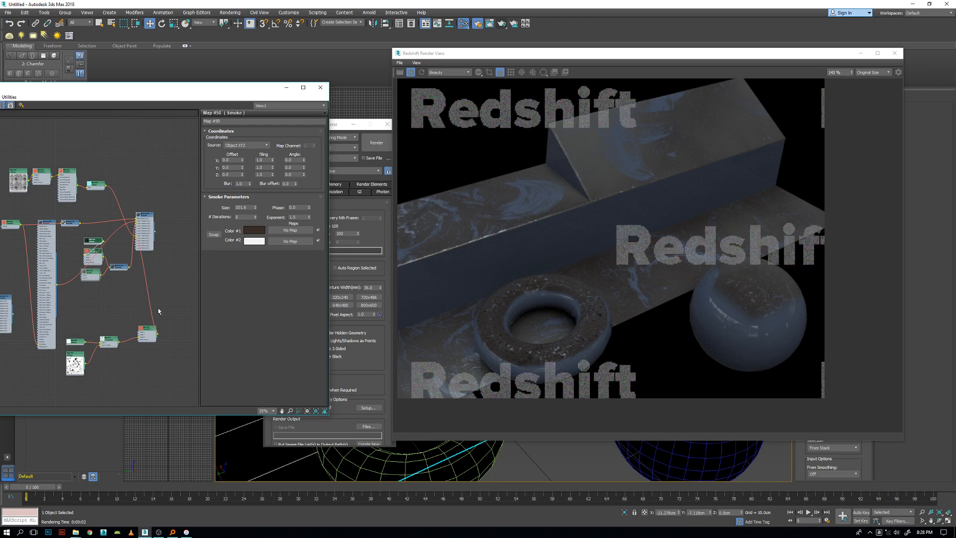
Collapse the remaining long base material node that feeds the blend material in the shader graph.
middle_drag(134, 232, 162, 264)
scroll(176, 251, up, 2)
middle_drag(125, 347, 105, 241)
middle_drag(101, 308, 93, 361)
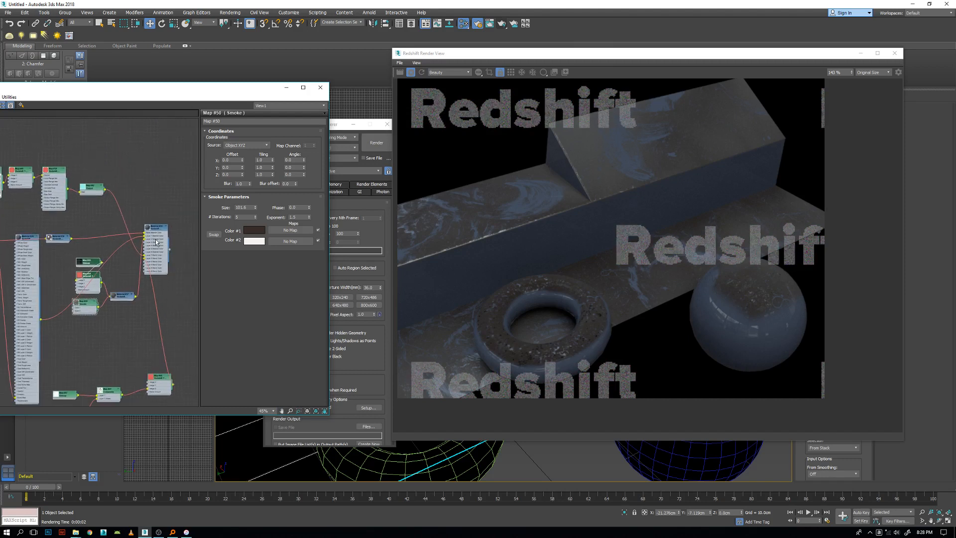
middle_drag(51, 290, 77, 287)
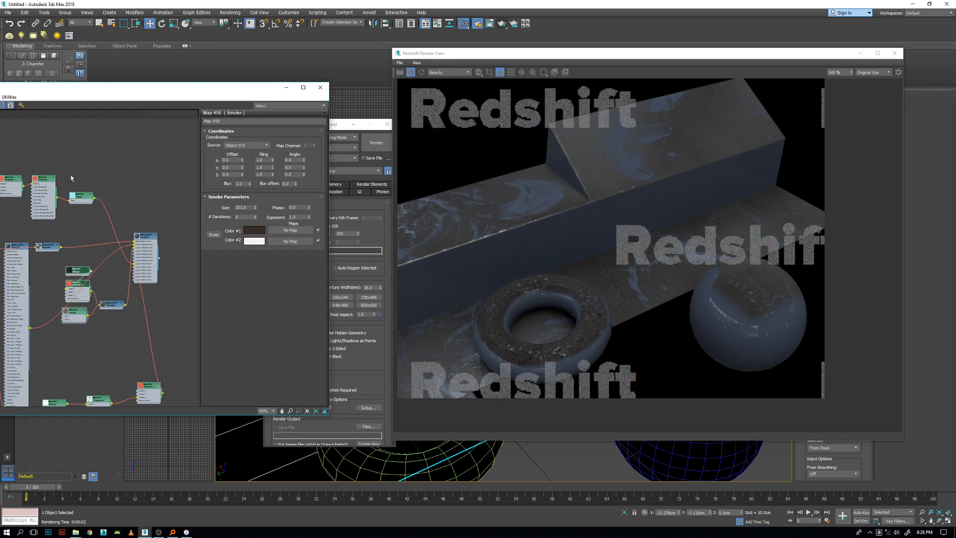
middle_drag(81, 191, 58, 189)
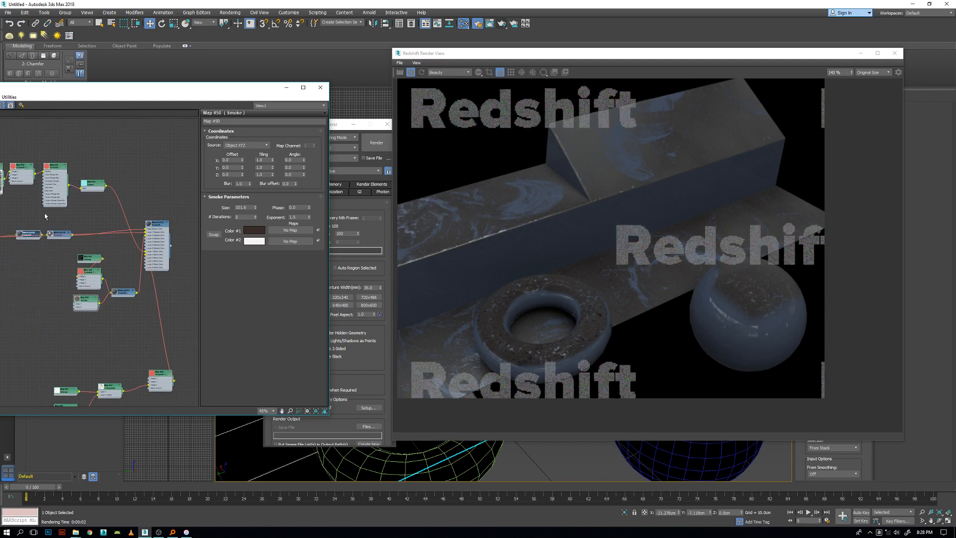
Move the dust mask chain, with its bitmap and triplanar nodes, up beside the dust material's node group.
middle_drag(44, 213, 83, 253)
drag(11, 183, 140, 248)
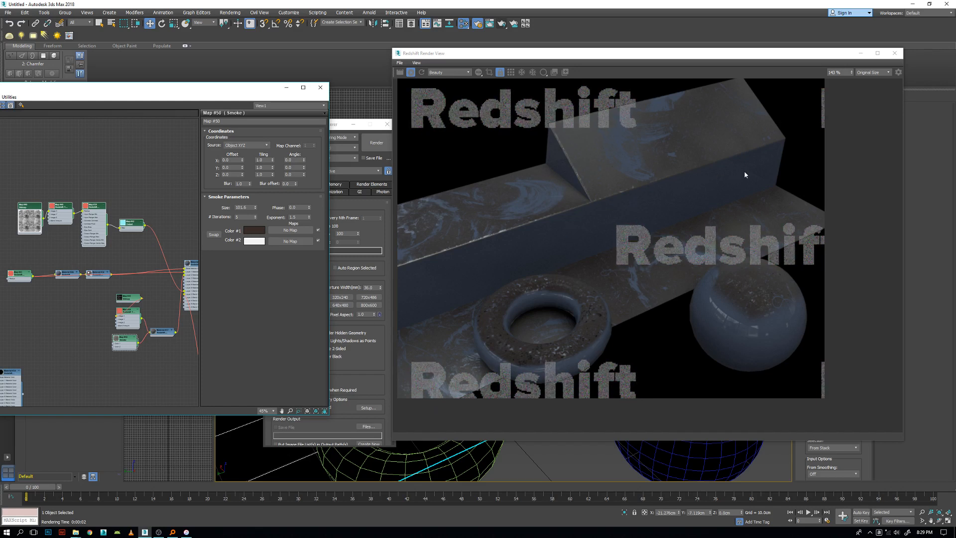
middle_drag(54, 224, 65, 169)
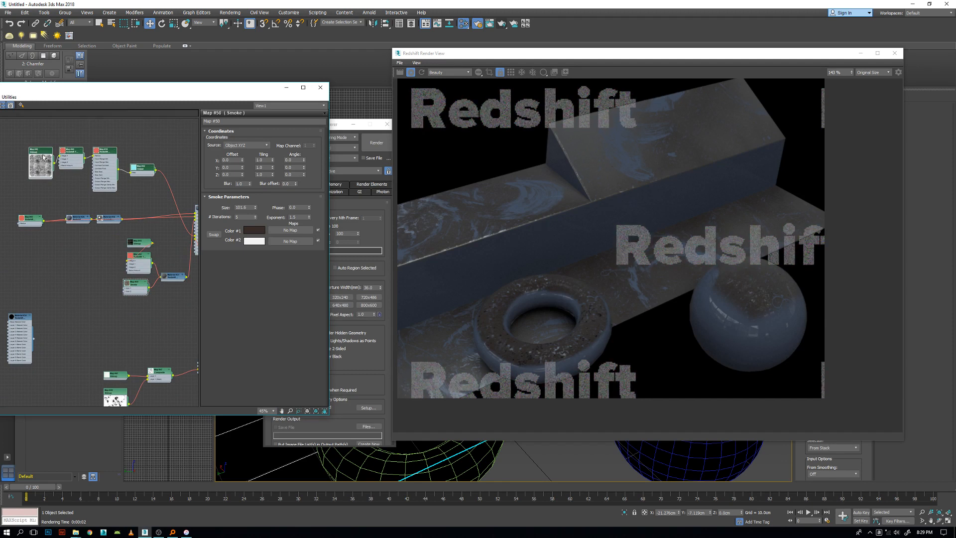
middle_drag(172, 303, 117, 295)
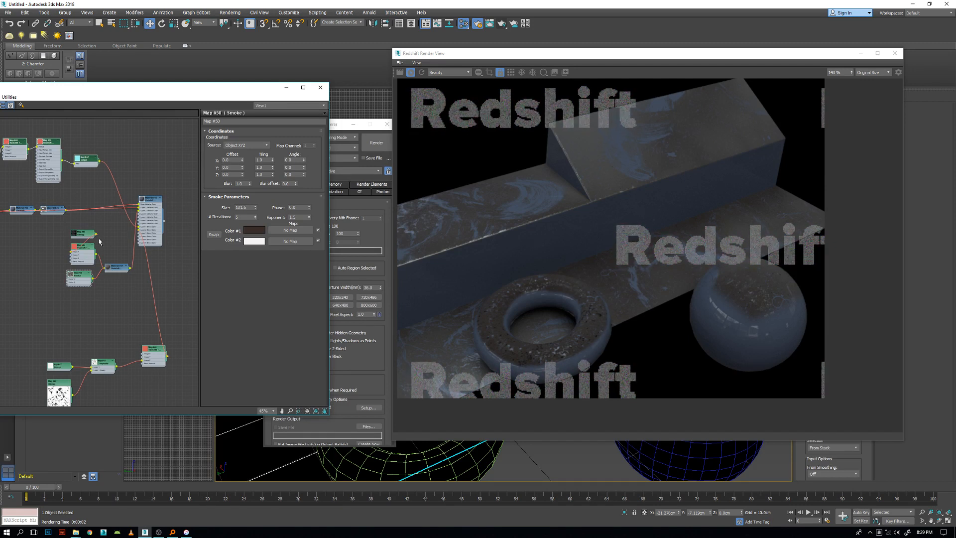
scroll(99, 241, down, 4)
middle_drag(135, 200, 136, 198)
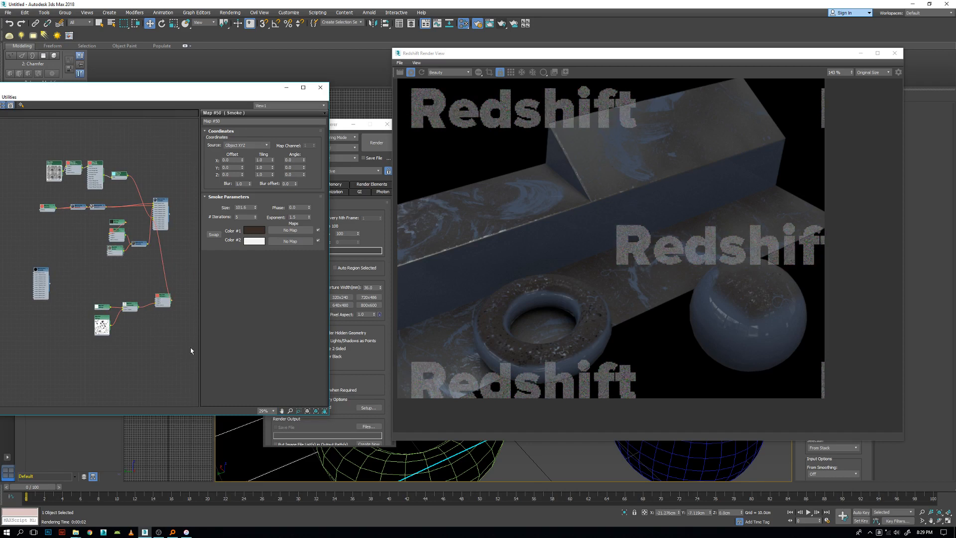
drag(130, 305, 86, 294)
drag(174, 304, 105, 234)
middle_drag(136, 303, 120, 316)
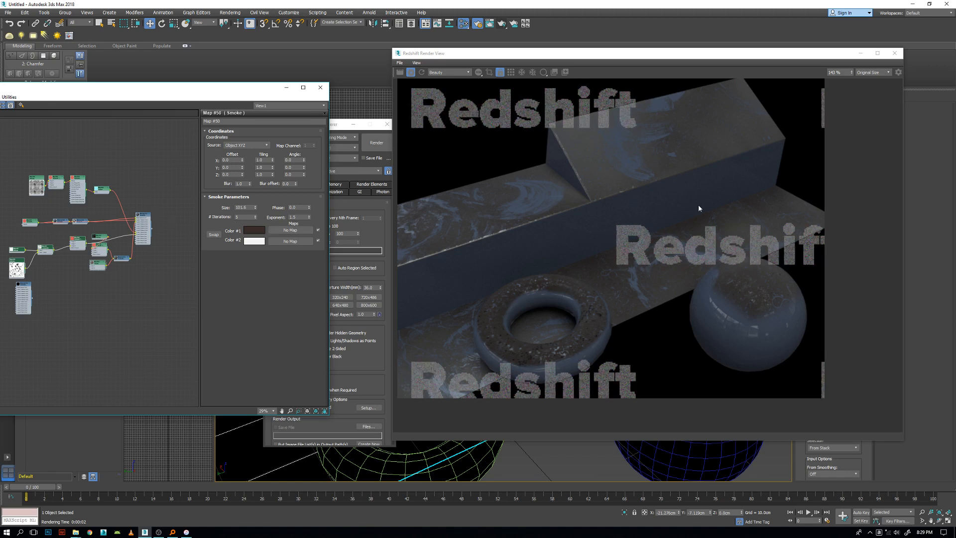
Pull the curvature-side bitmap and the dust mask bitmap away from their chains and align them in one column.
middle_drag(43, 186, 92, 199)
drag(89, 213, 32, 200)
drag(69, 278, 12, 272)
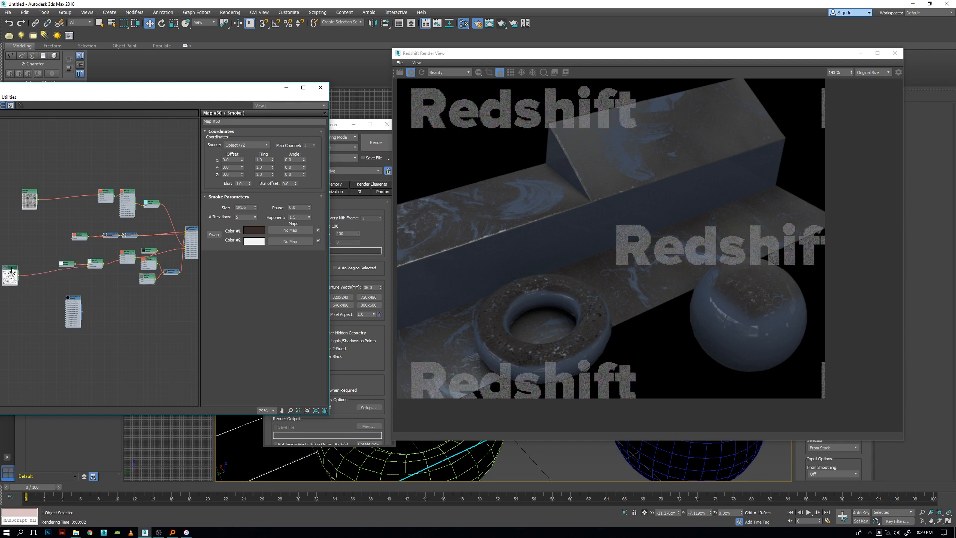
drag(32, 193, 12, 198)
middle_drag(37, 243, 72, 254)
drag(21, 206, 68, 312)
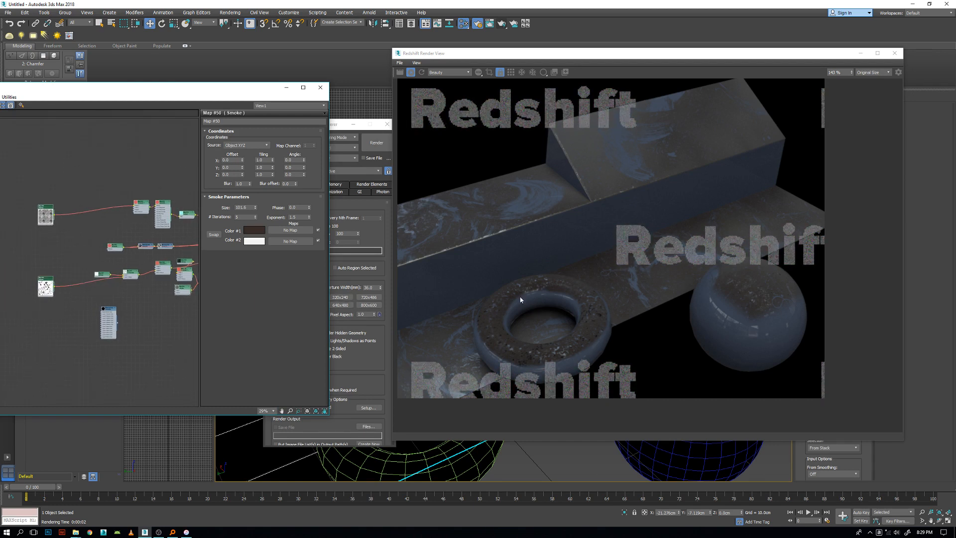
Look over the complete tidied shader graph and switch to OBS Studio.
scroll(62, 214, down, 5)
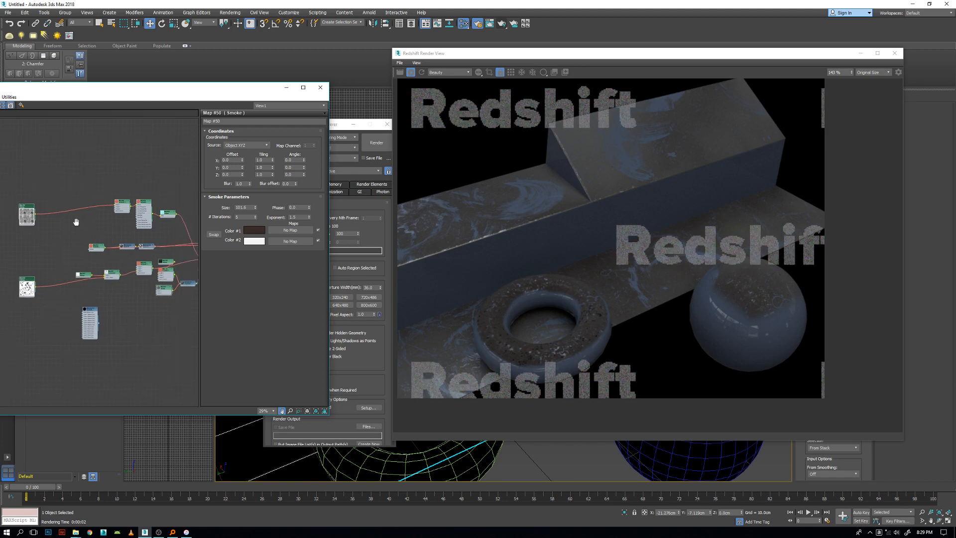
drag(57, 211, 78, 214)
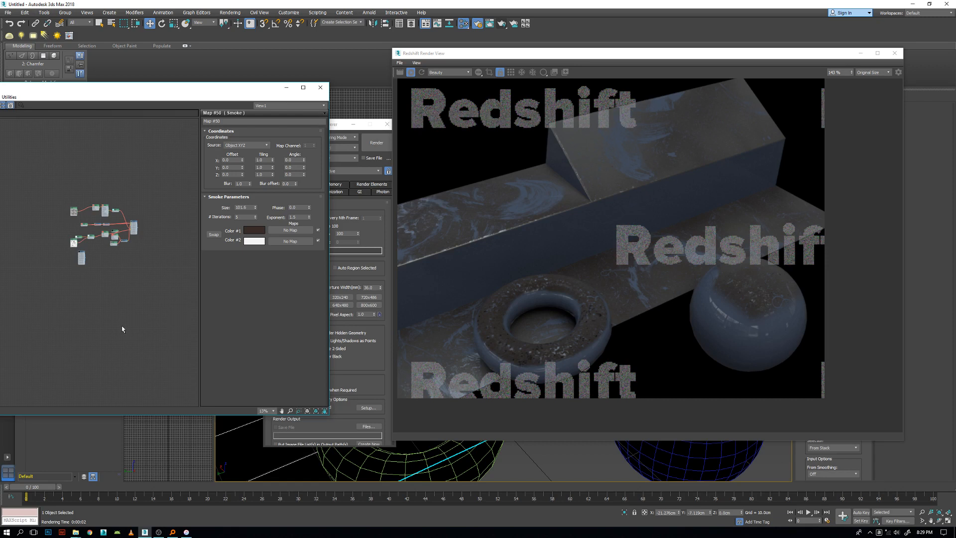
click(158, 532)
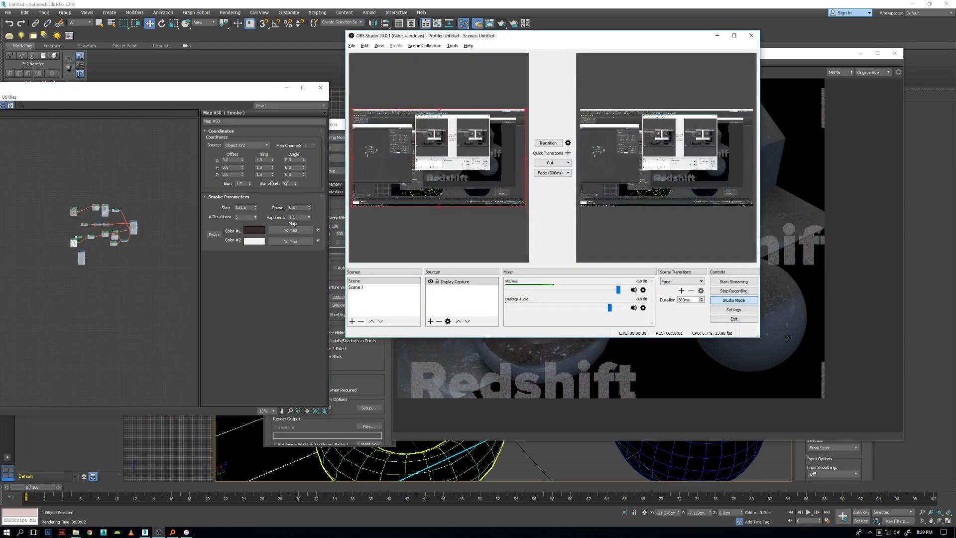